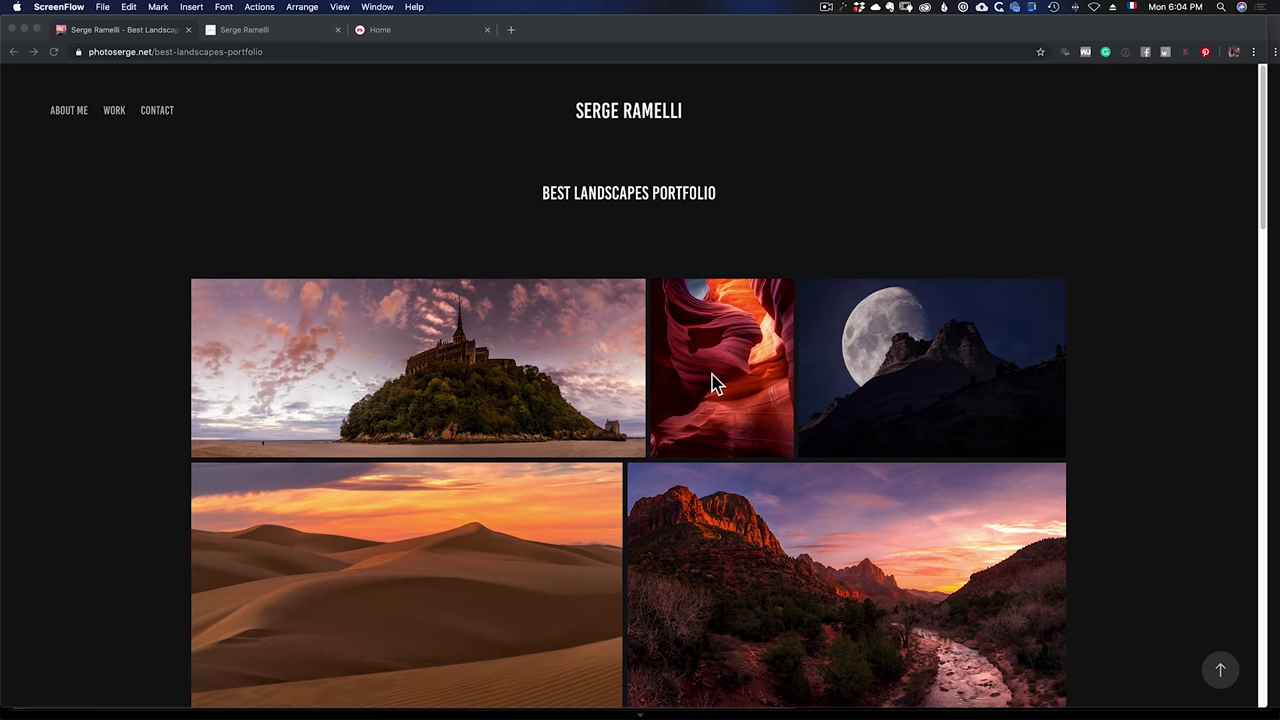
Look through the photo gallery on the Best Landscapes Portfolio page and return to its beginning.
{"action": "scroll", "coordinate": [711, 380], "scroll_direction": "down", "scroll_amount": 5}
{"action": "scroll", "coordinate": [800, 468], "scroll_direction": "up", "scroll_amount": 5}
{"action": "scroll", "coordinate": [877, 455], "scroll_direction": "down", "scroll_amount": 5}
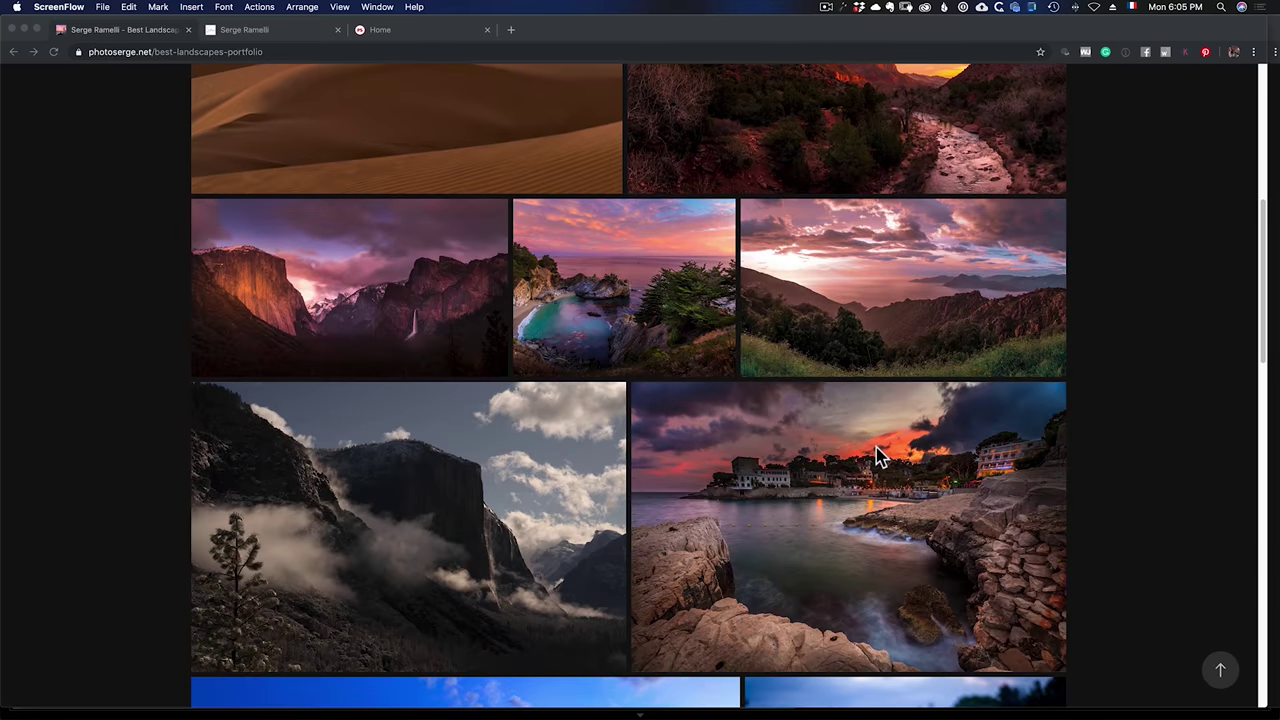
{"action": "scroll", "coordinate": [877, 455], "scroll_direction": "down", "scroll_amount": 4}
{"action": "scroll", "coordinate": [877, 455], "scroll_direction": "up", "scroll_amount": 10}
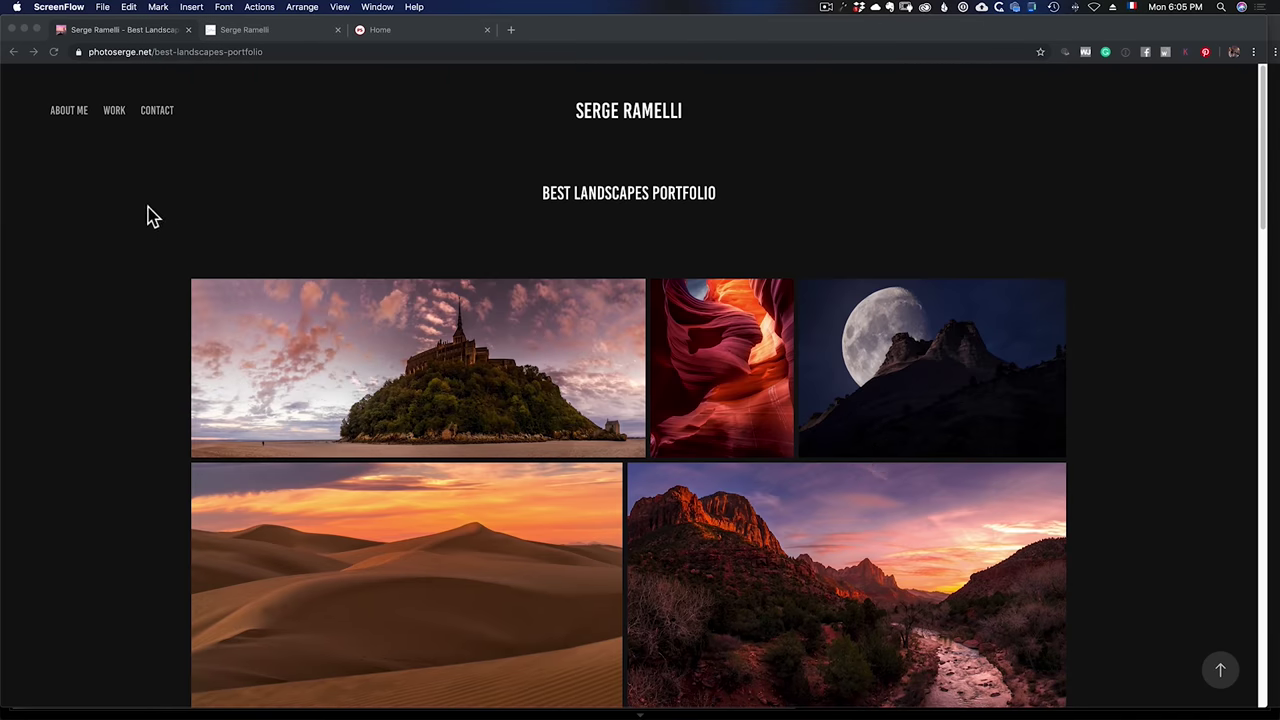
Open the site's Work page and look over the covers of all its portfolios.
{"action": "left_click", "coordinate": [114, 112]}
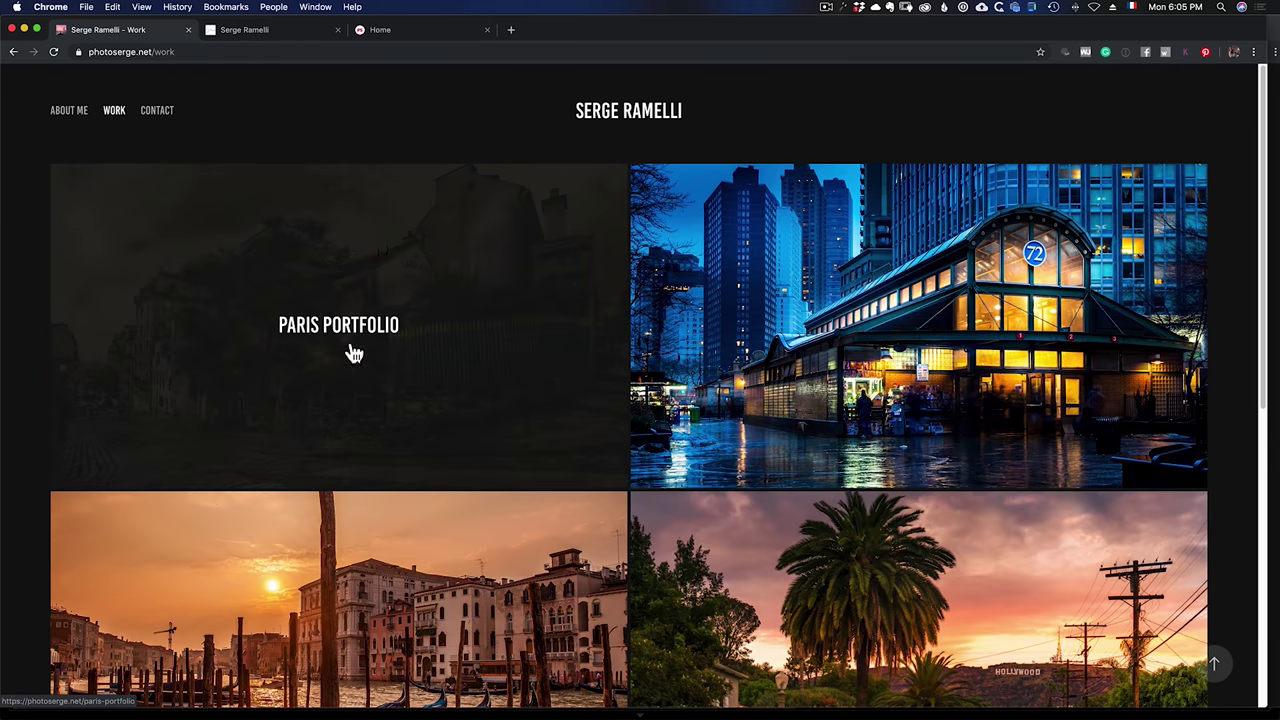
{"action": "scroll", "coordinate": [876, 345], "scroll_direction": "down", "scroll_amount": 3}
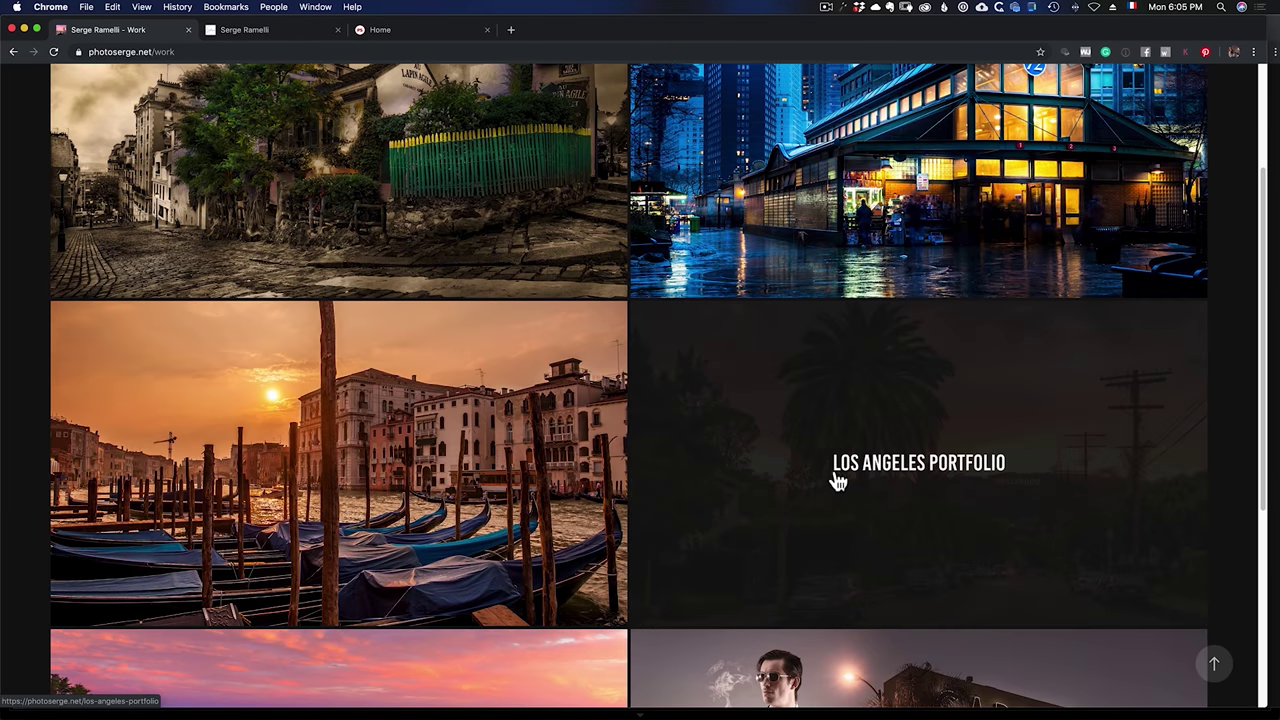
{"action": "scroll", "coordinate": [834, 480], "scroll_direction": "down", "scroll_amount": 3}
{"action": "scroll", "coordinate": [800, 478], "scroll_direction": "down", "scroll_amount": 2}
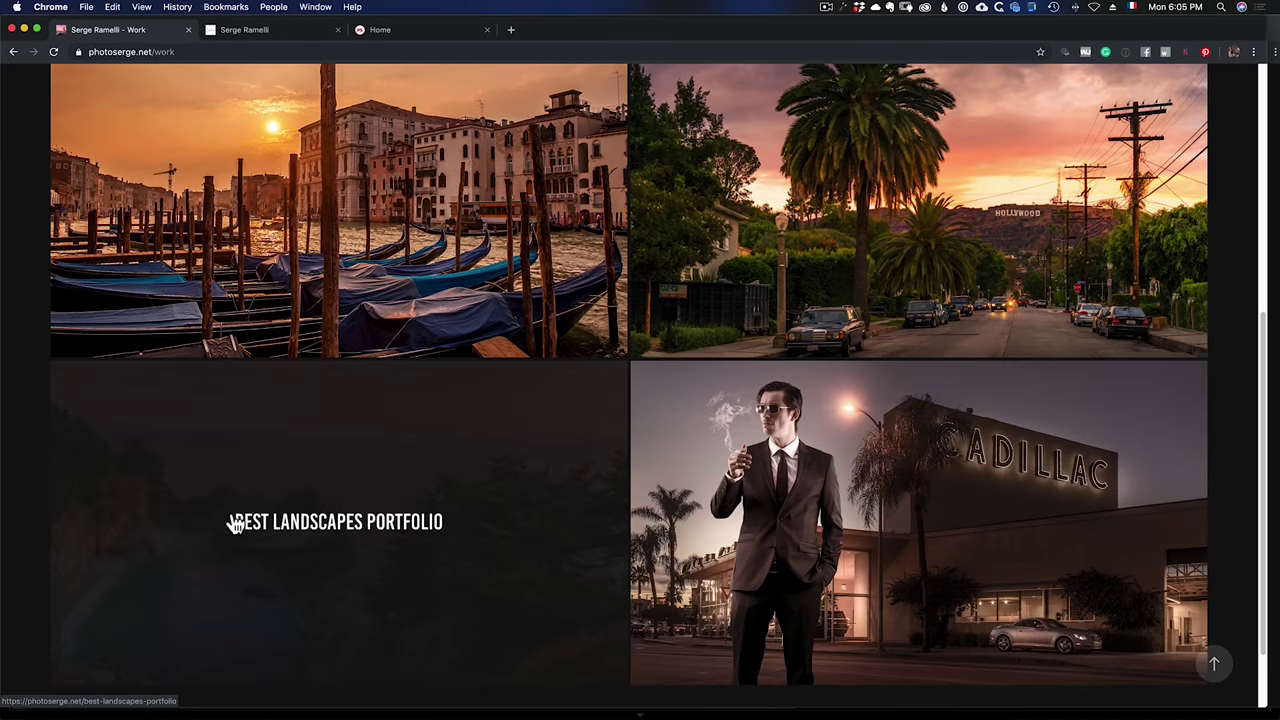
{"action": "scroll", "coordinate": [940, 514], "scroll_direction": "down", "scroll_amount": 2}
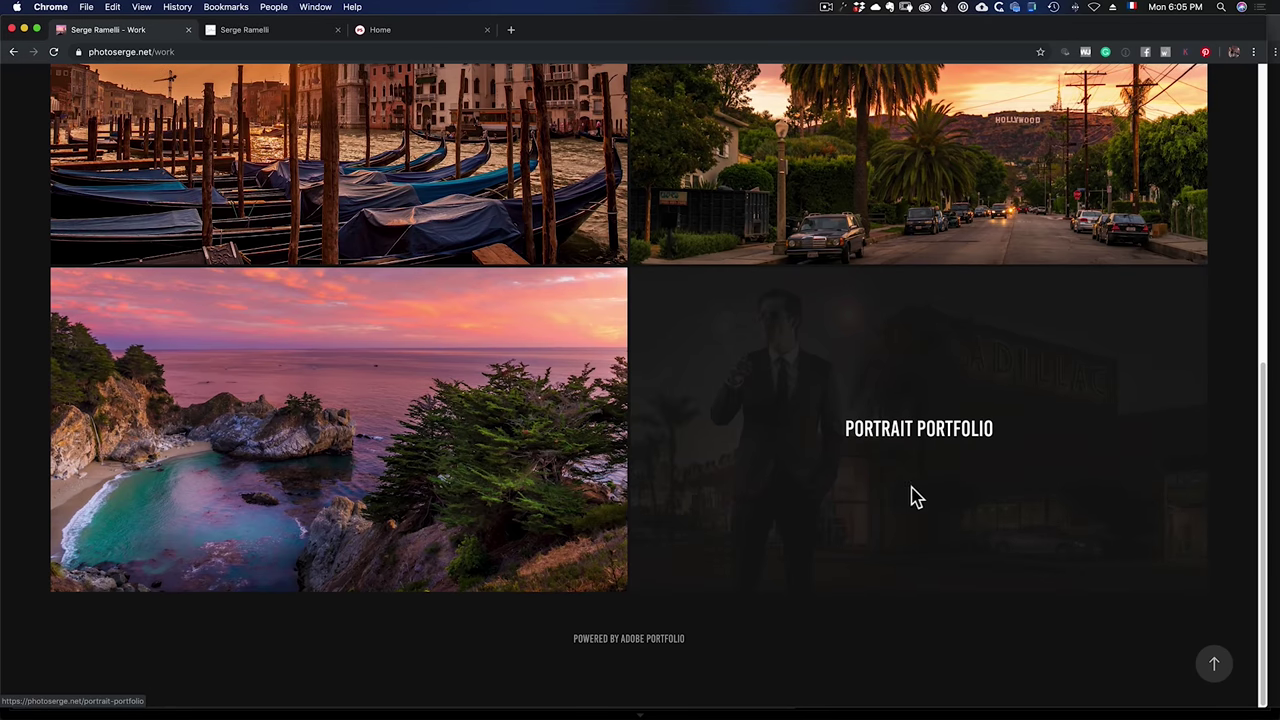
{"action": "scroll", "coordinate": [365, 449], "scroll_direction": "up", "scroll_amount": 15}
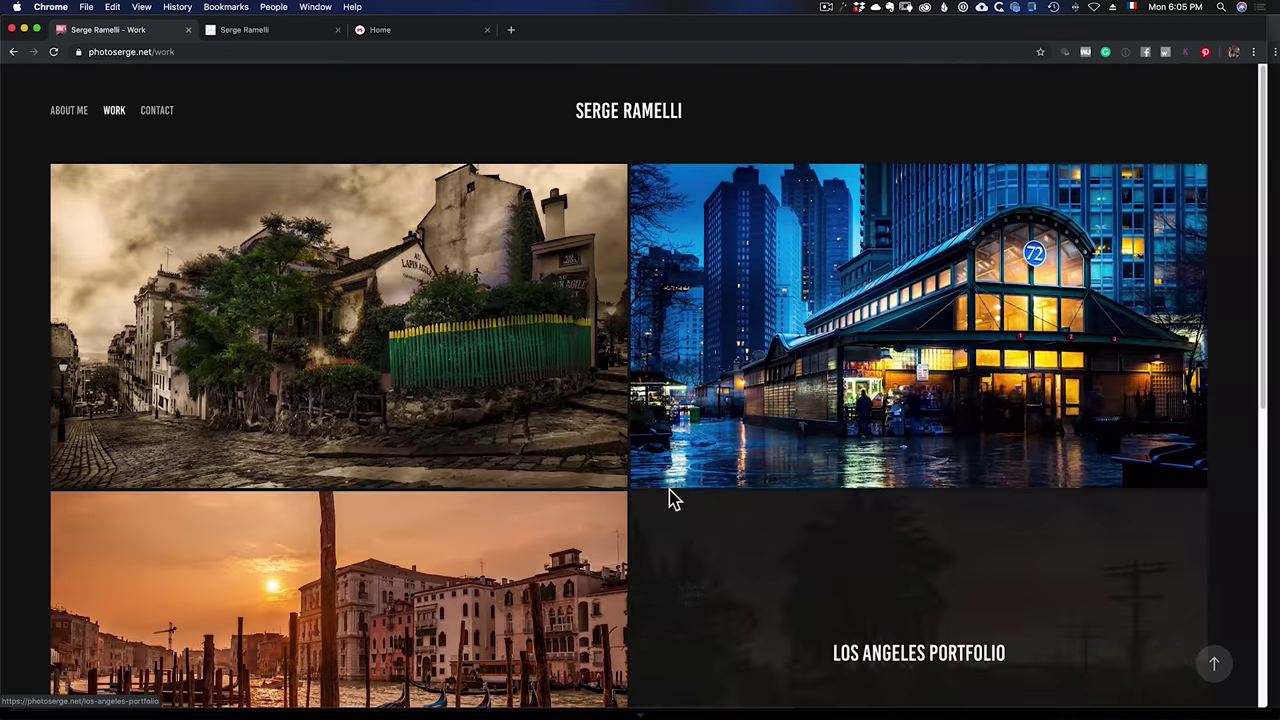
{"action": "scroll", "coordinate": [671, 500], "scroll_direction": "down", "scroll_amount": 3}
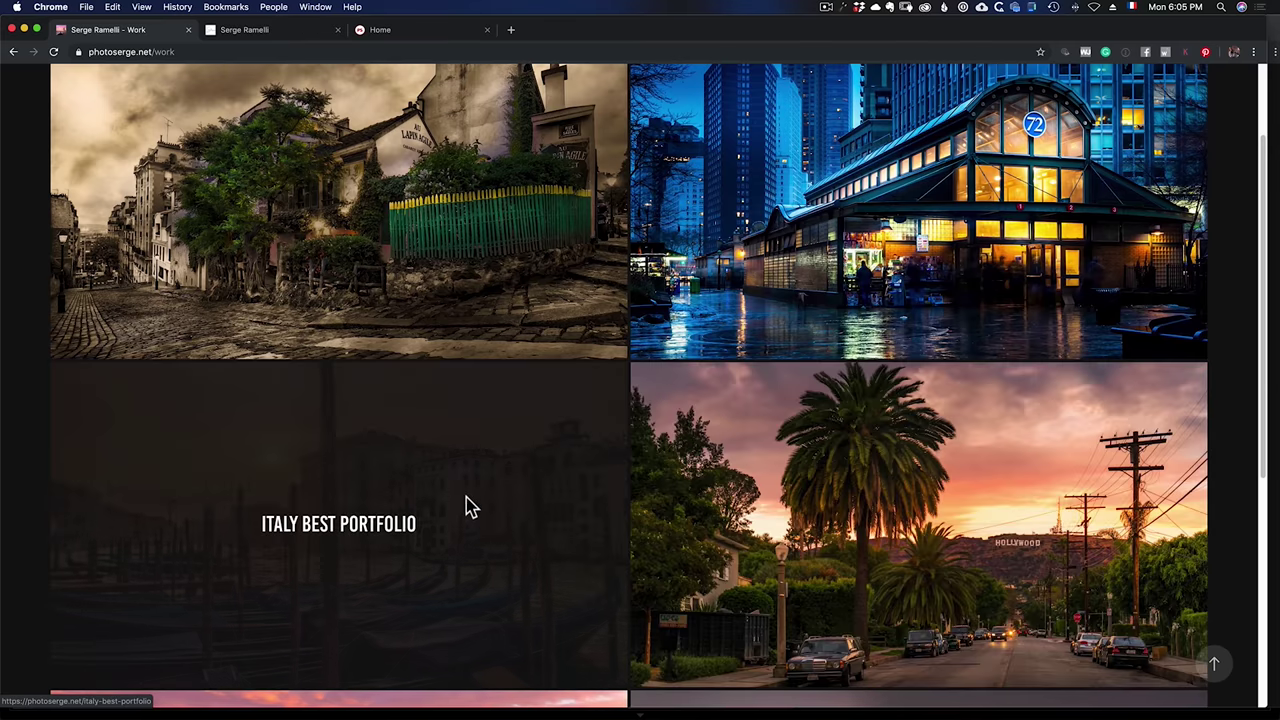
{"action": "scroll", "coordinate": [472, 505], "scroll_direction": "up", "scroll_amount": 2}
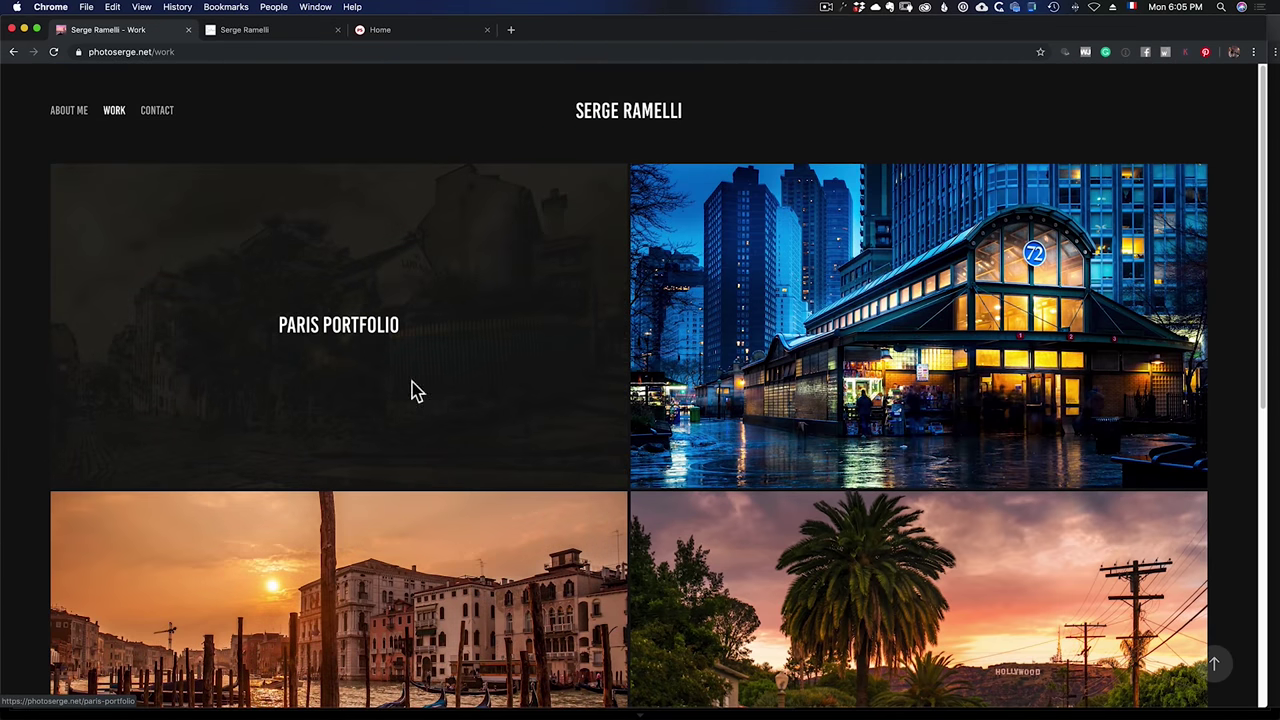
Open the Paris Portfolio and look through its photo gallery down to the related portfolios and back.
{"action": "left_click", "coordinate": [417, 391]}
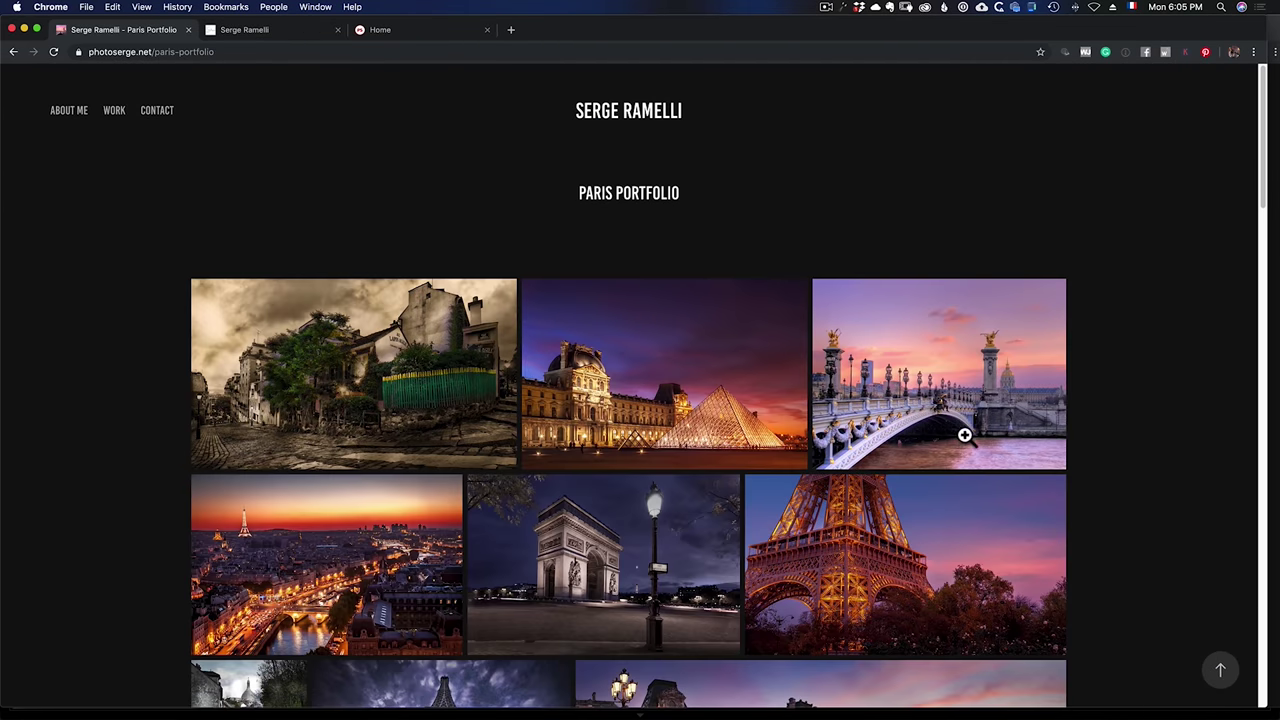
{"action": "scroll", "coordinate": [964, 435], "scroll_direction": "down", "scroll_amount": 15}
{"action": "scroll", "coordinate": [964, 440], "scroll_direction": "down", "scroll_amount": 5}
{"action": "scroll", "coordinate": [963, 438], "scroll_direction": "down", "scroll_amount": 4}
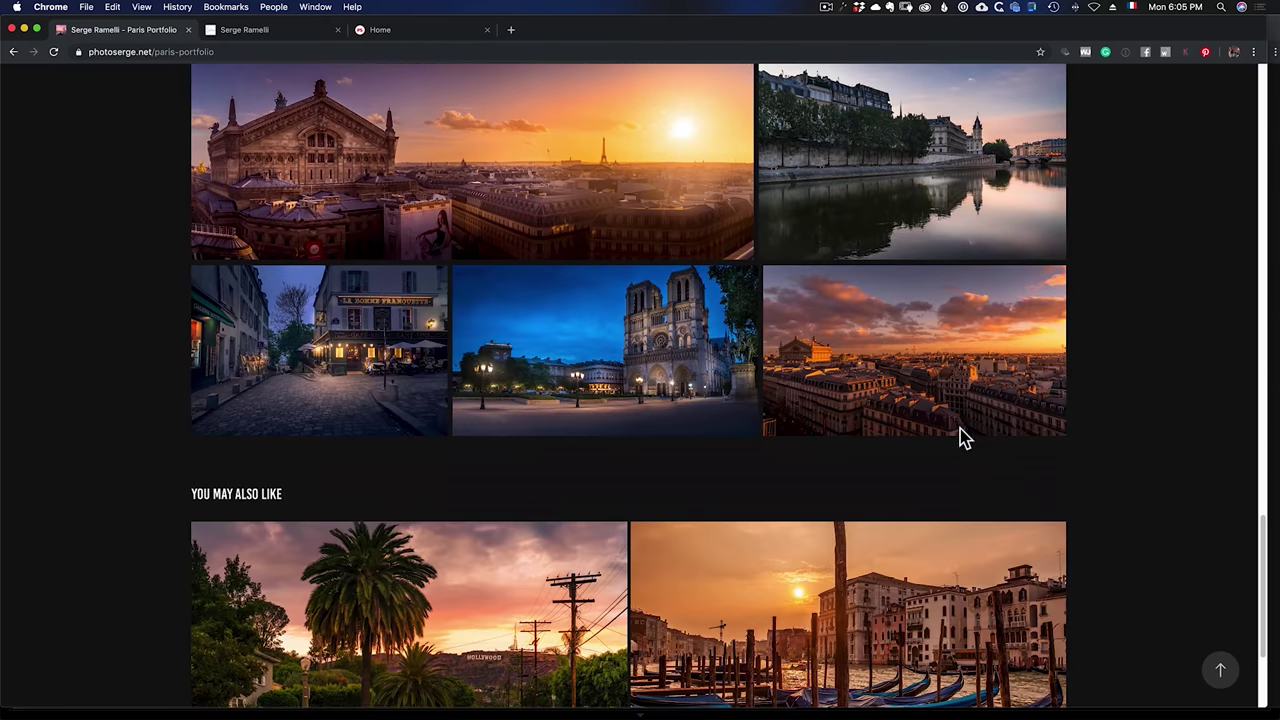
{"action": "scroll", "coordinate": [959, 429], "scroll_direction": "up", "scroll_amount": 20}
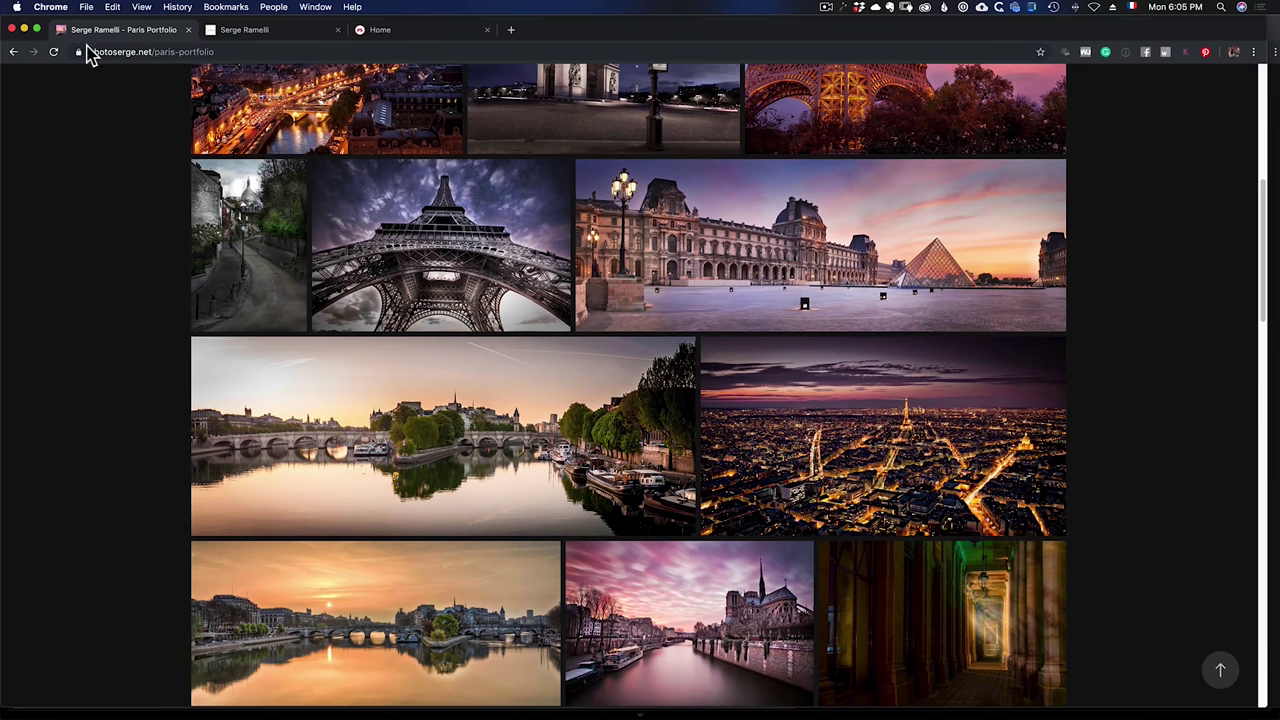
{"action": "scroll", "coordinate": [710, 310], "scroll_direction": "up", "scroll_amount": 10}
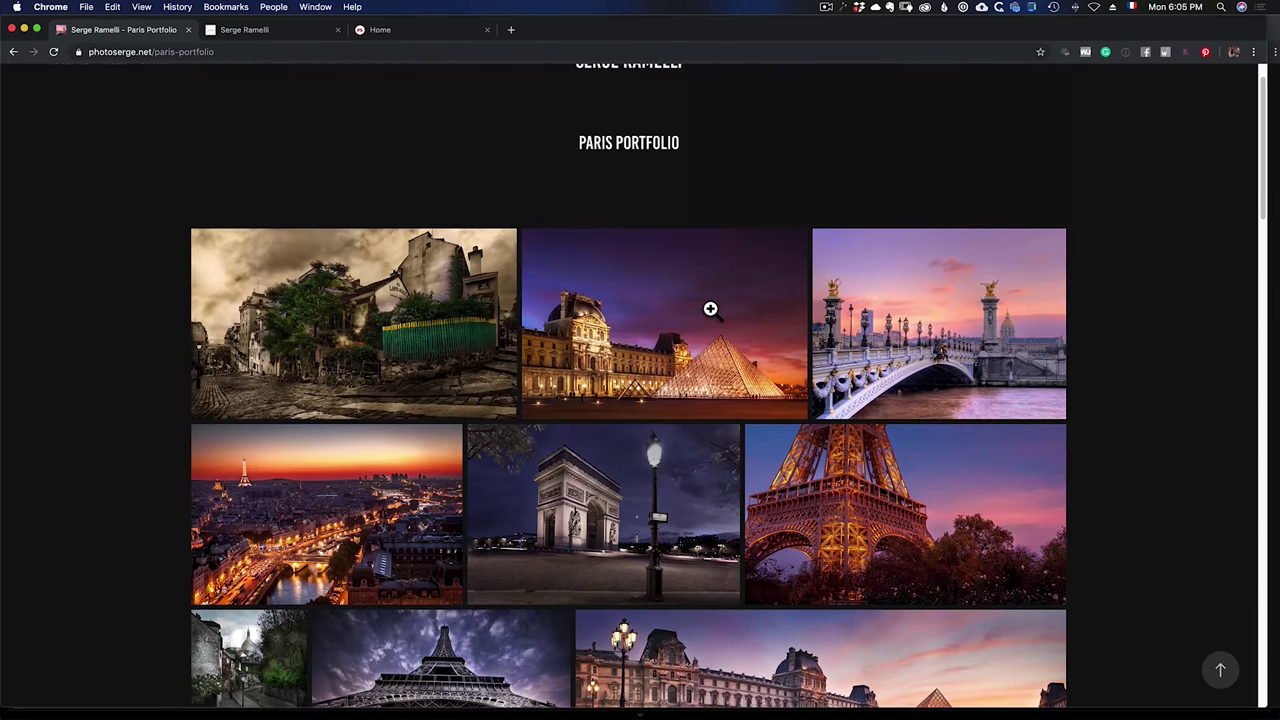
Switch to the sergeramelliphotos.com website and view its Italy, USA and Paris galleries.
{"action": "left_click", "coordinate": [270, 33]}
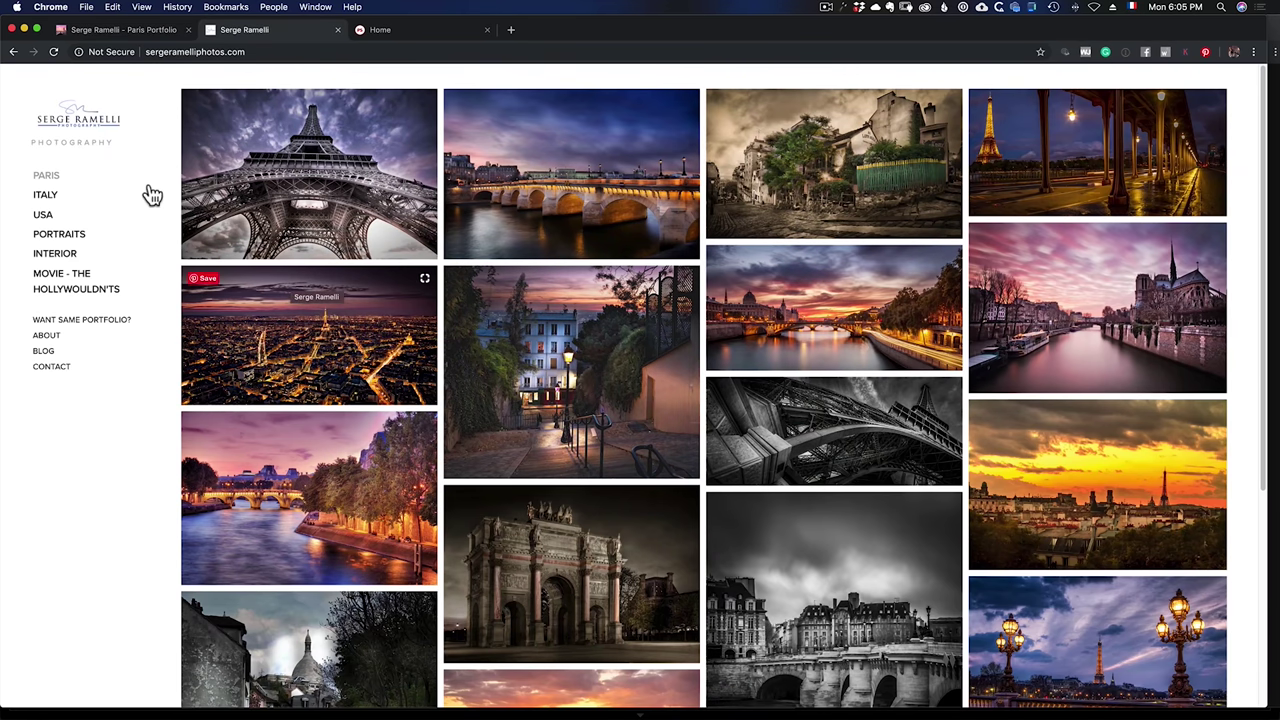
{"action": "left_click", "coordinate": [42, 196]}
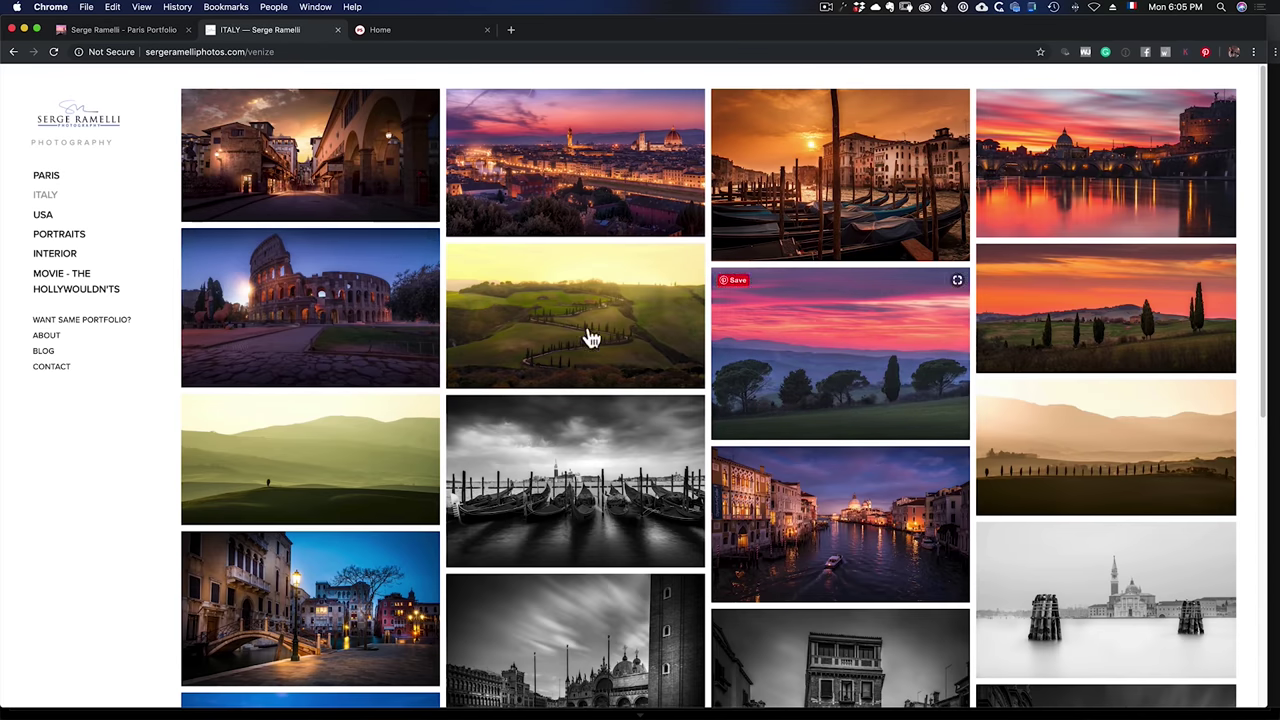
{"action": "left_click", "coordinate": [50, 216]}
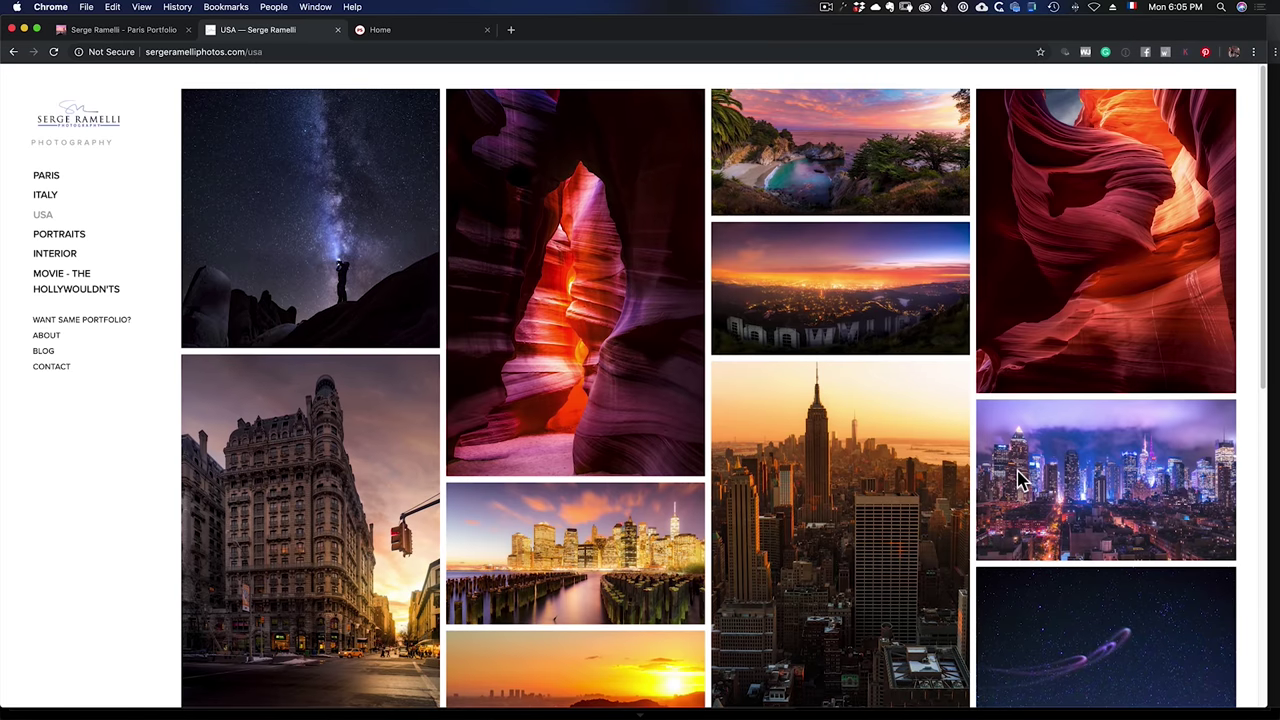
{"action": "left_click", "coordinate": [47, 176]}
{"action": "scroll", "coordinate": [995, 488], "scroll_direction": "down", "scroll_amount": 5}
{"action": "scroll", "coordinate": [1000, 492], "scroll_direction": "up", "scroll_amount": 5}
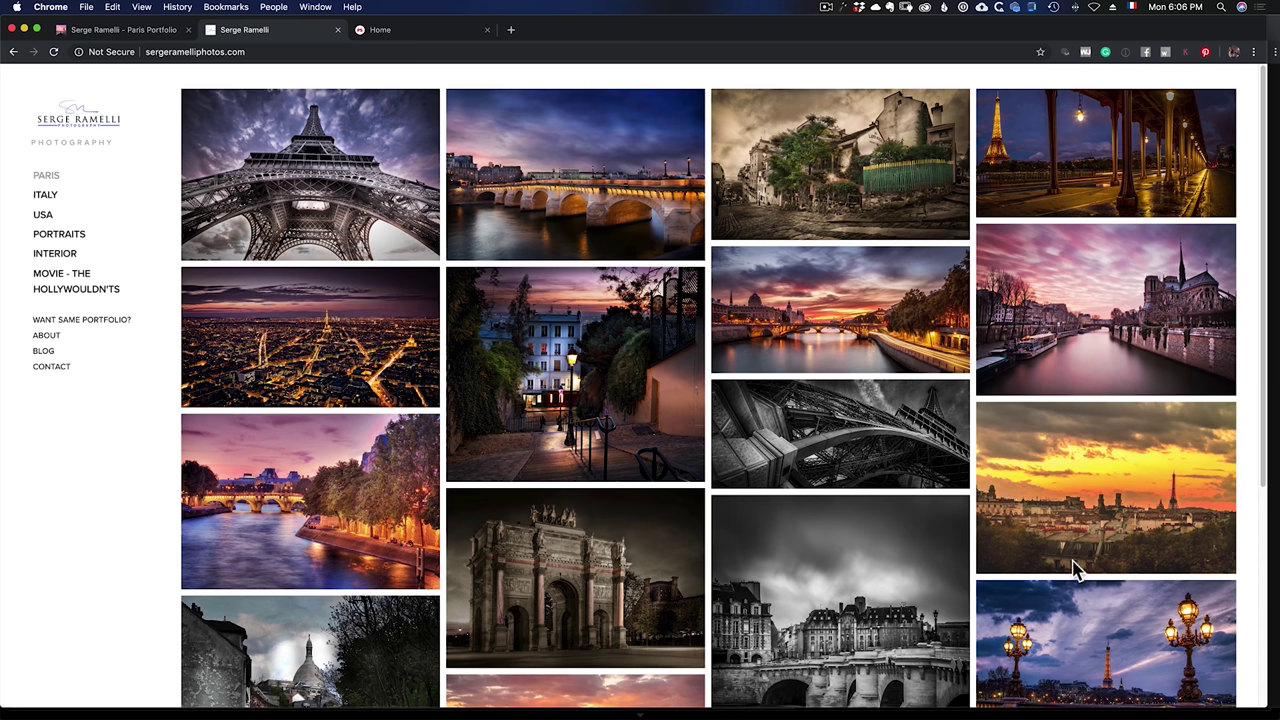
{"action": "mouse_move", "coordinate": [460, 292]}
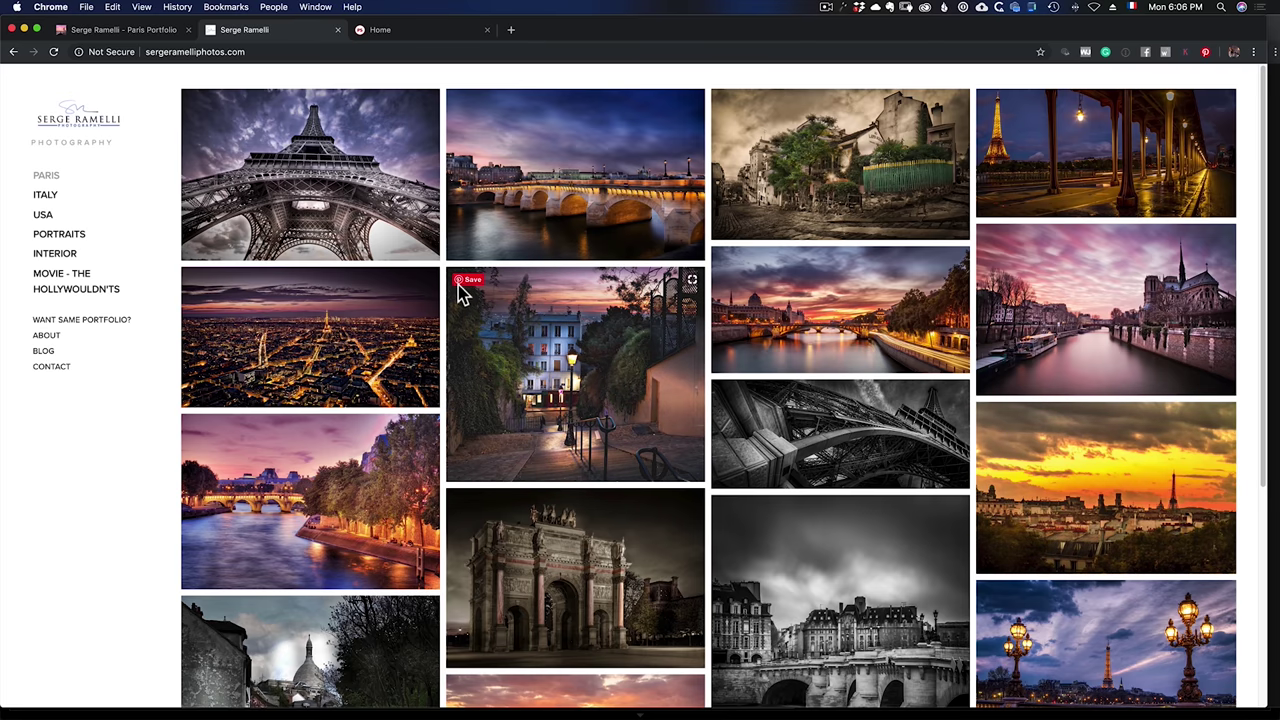
Switch to the photoserge.com website and view the Essentials section of its My Gear page.
{"action": "left_click", "coordinate": [398, 38]}
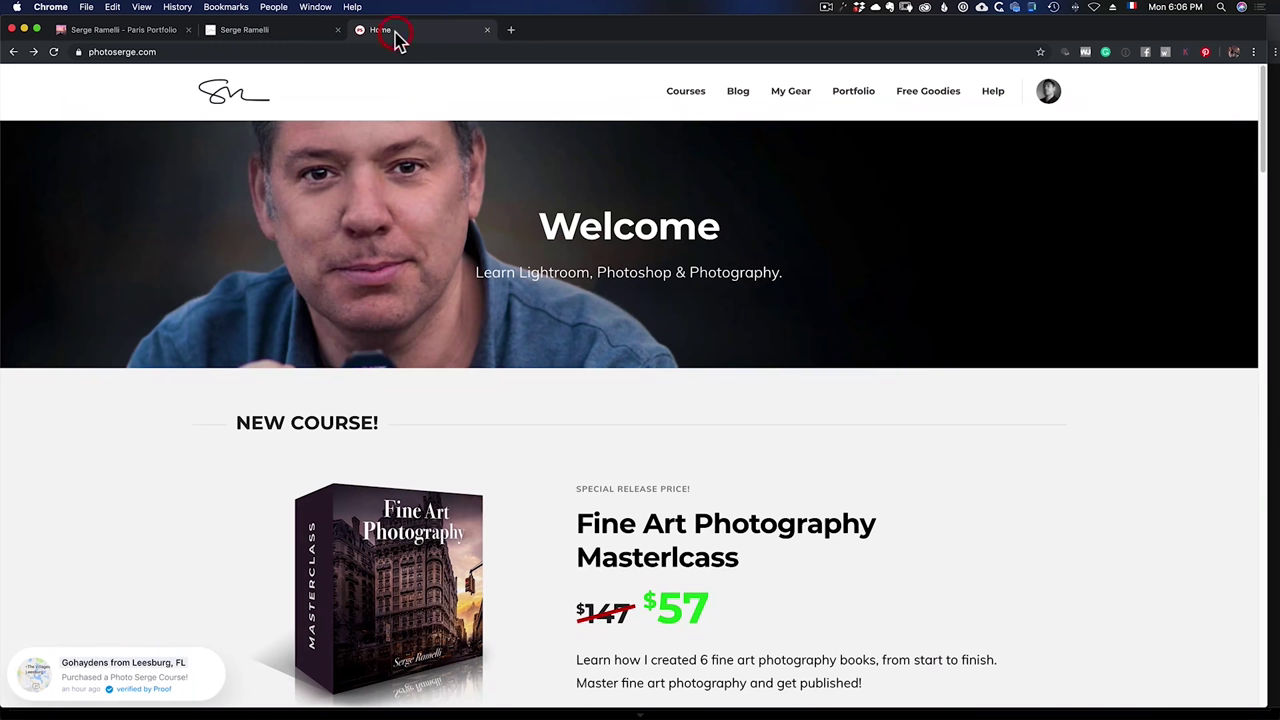
{"action": "left_click", "coordinate": [795, 95]}
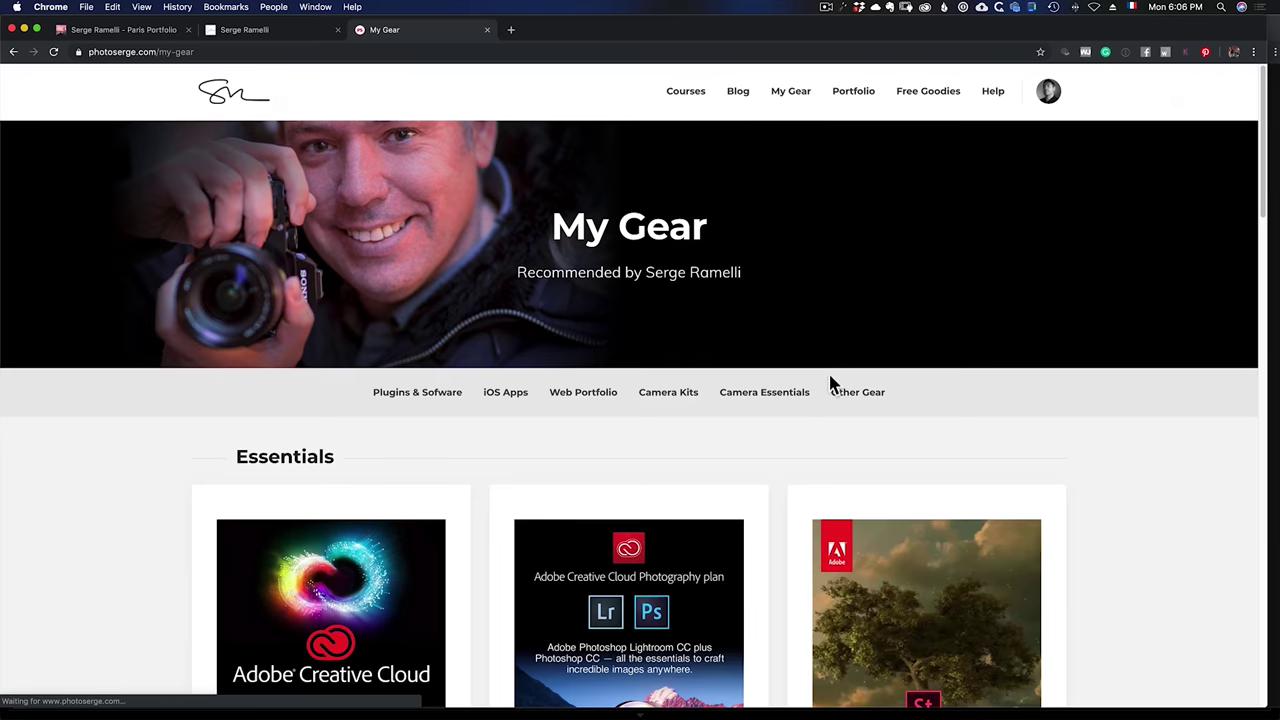
{"action": "scroll", "coordinate": [829, 386], "scroll_direction": "down", "scroll_amount": 3}
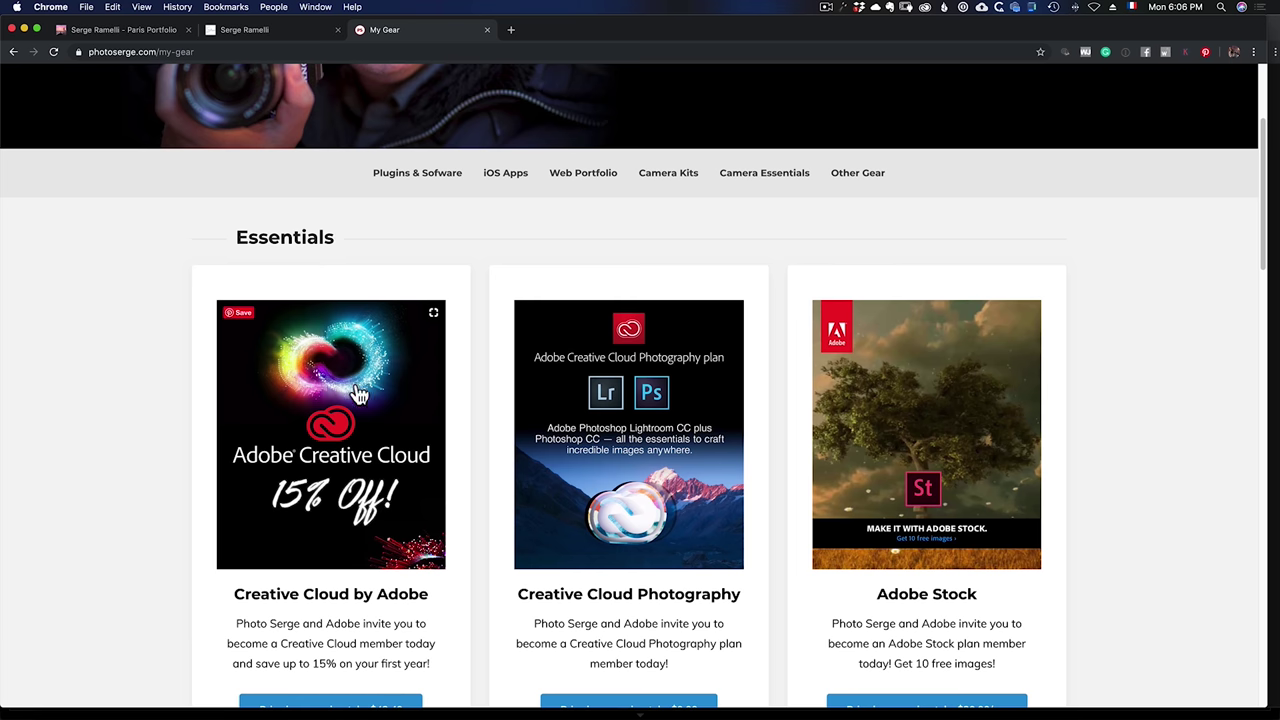
Switch to Lightroom Classic and expand the Italy collection set inside 1 Portfolio.
{"action": "key", "text": "super+Tab"}
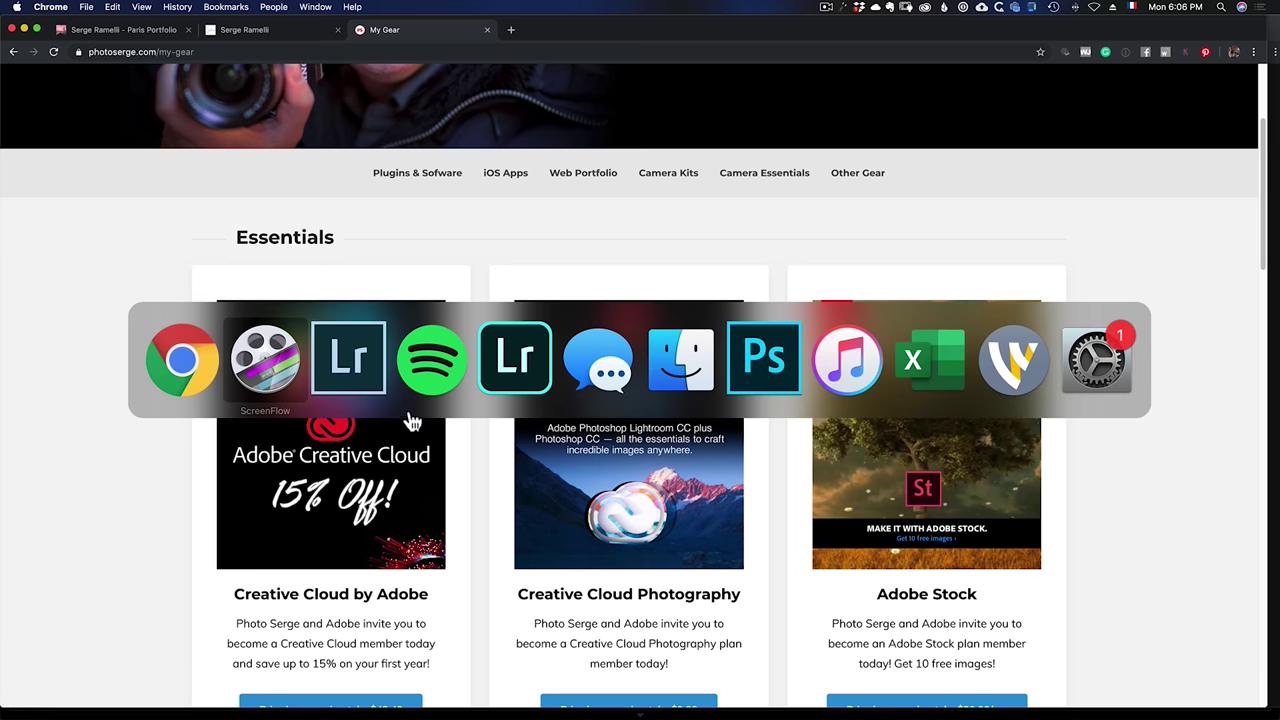
{"action": "left_click", "coordinate": [361, 385]}
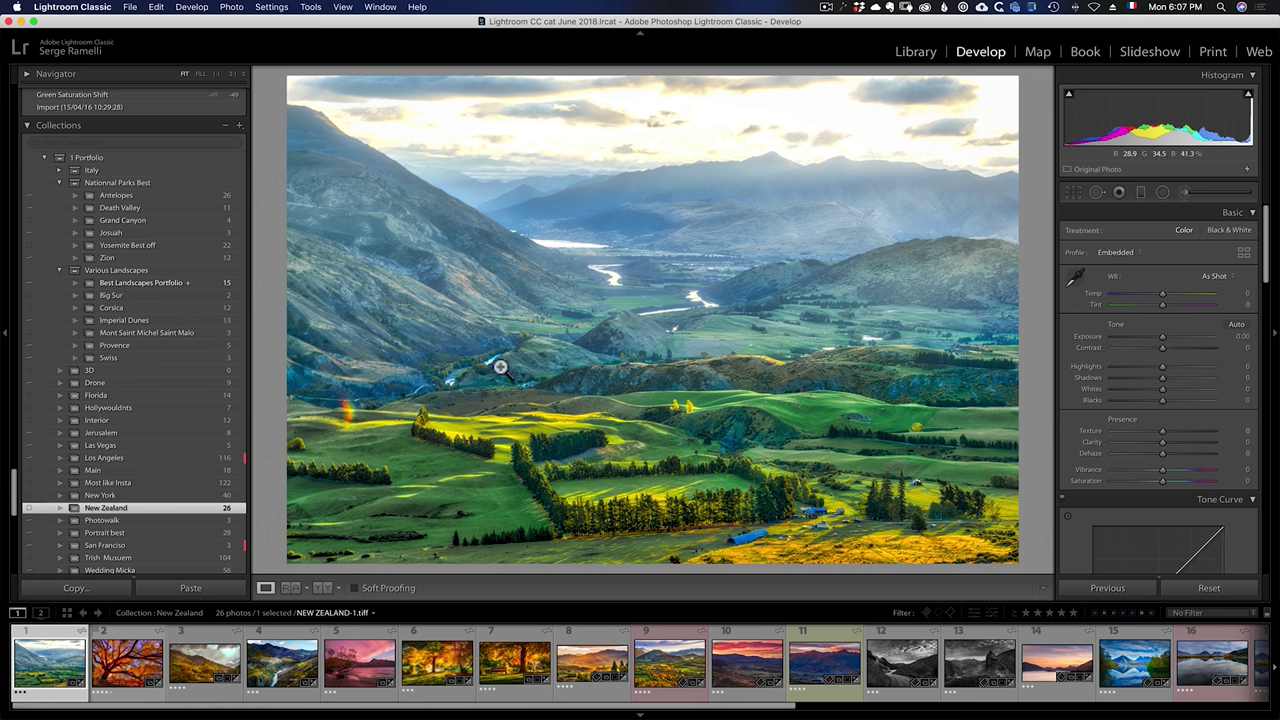
{"action": "scroll", "coordinate": [14, 510], "scroll_direction": "up", "scroll_amount": 2}
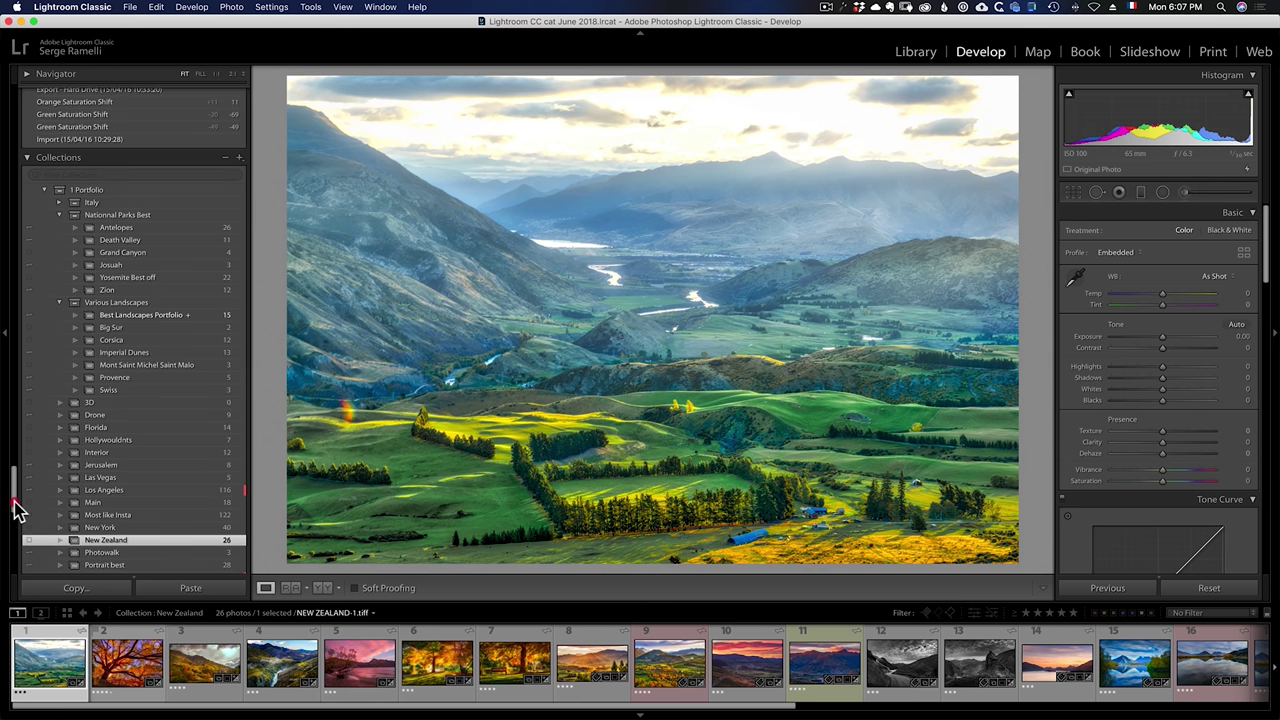
{"action": "left_click", "coordinate": [59, 203]}
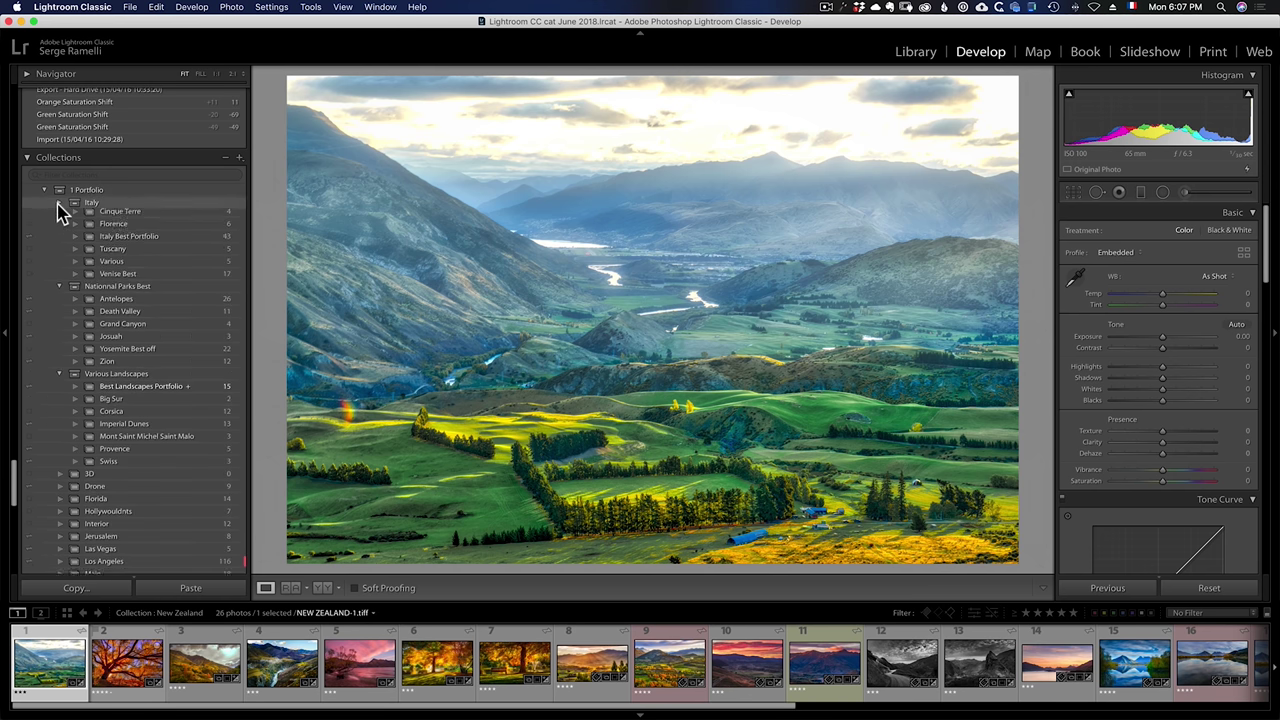
View the Cinque Terre, Florence and Tuscany collections of the Italy set one after another.
{"action": "left_click", "coordinate": [120, 217]}
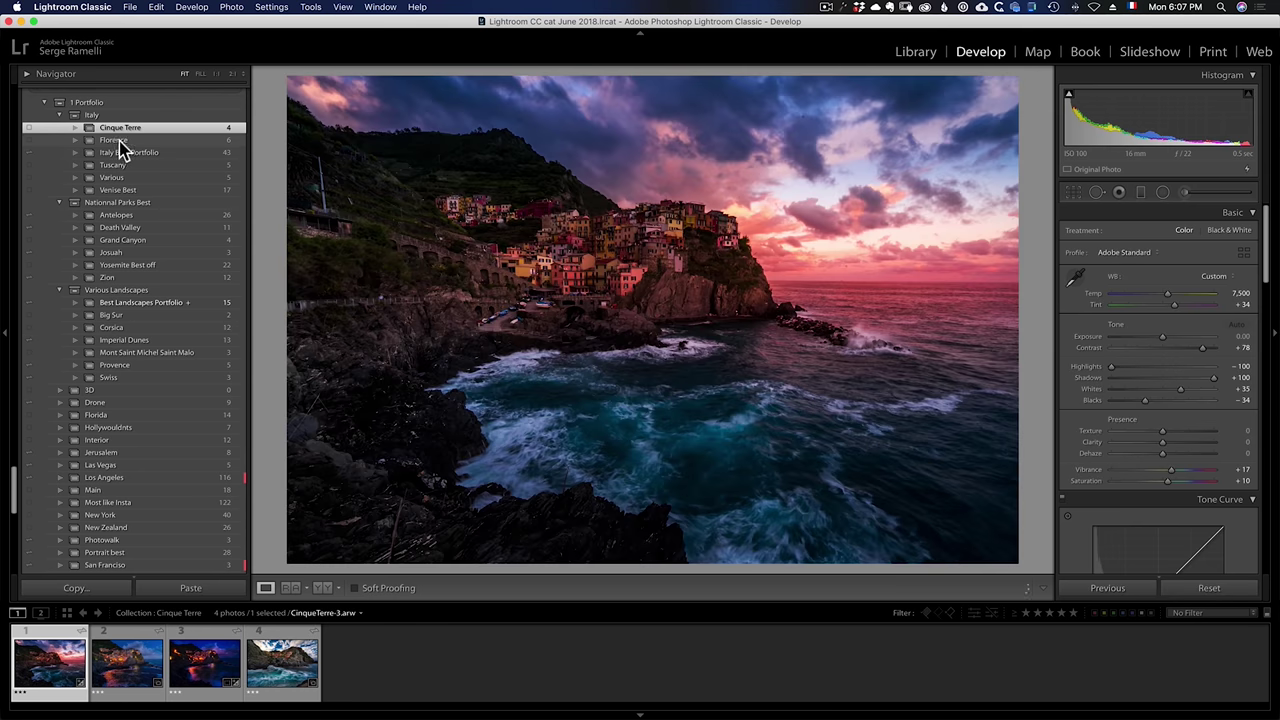
{"action": "left_click", "coordinate": [120, 142]}
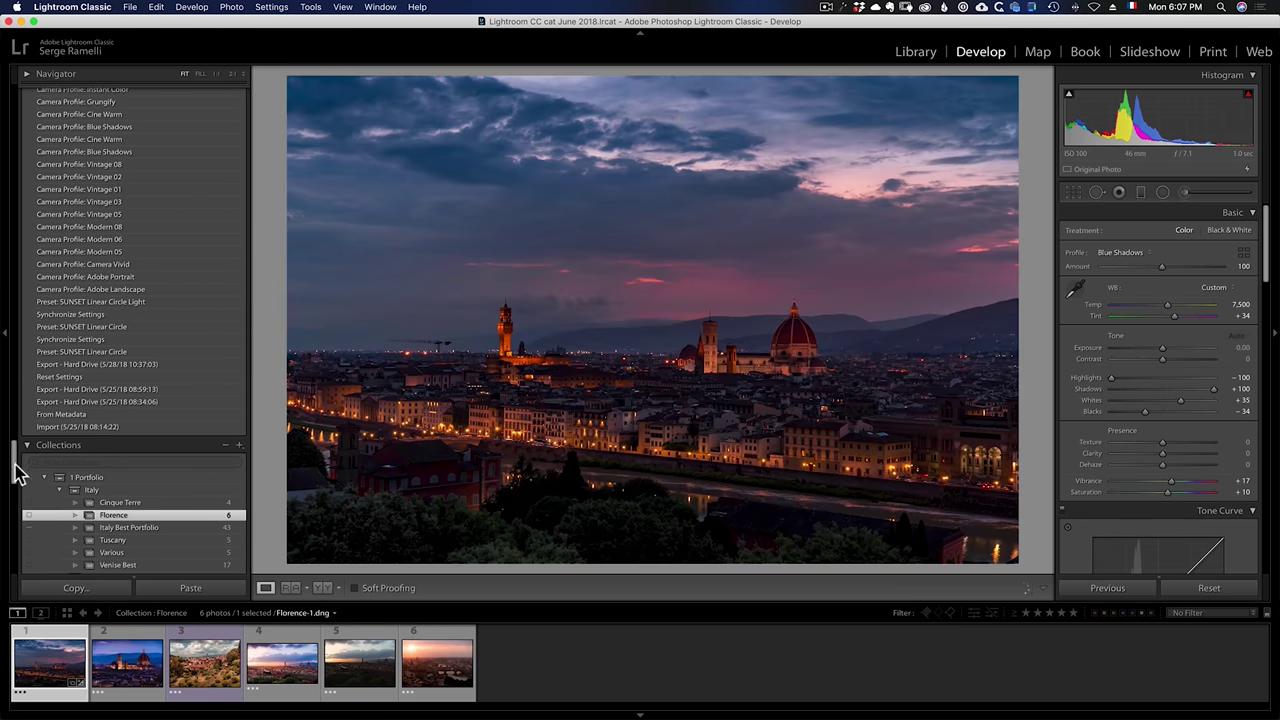
{"action": "left_click_drag", "start_coordinate": [15, 468], "coordinate": [13, 520]}
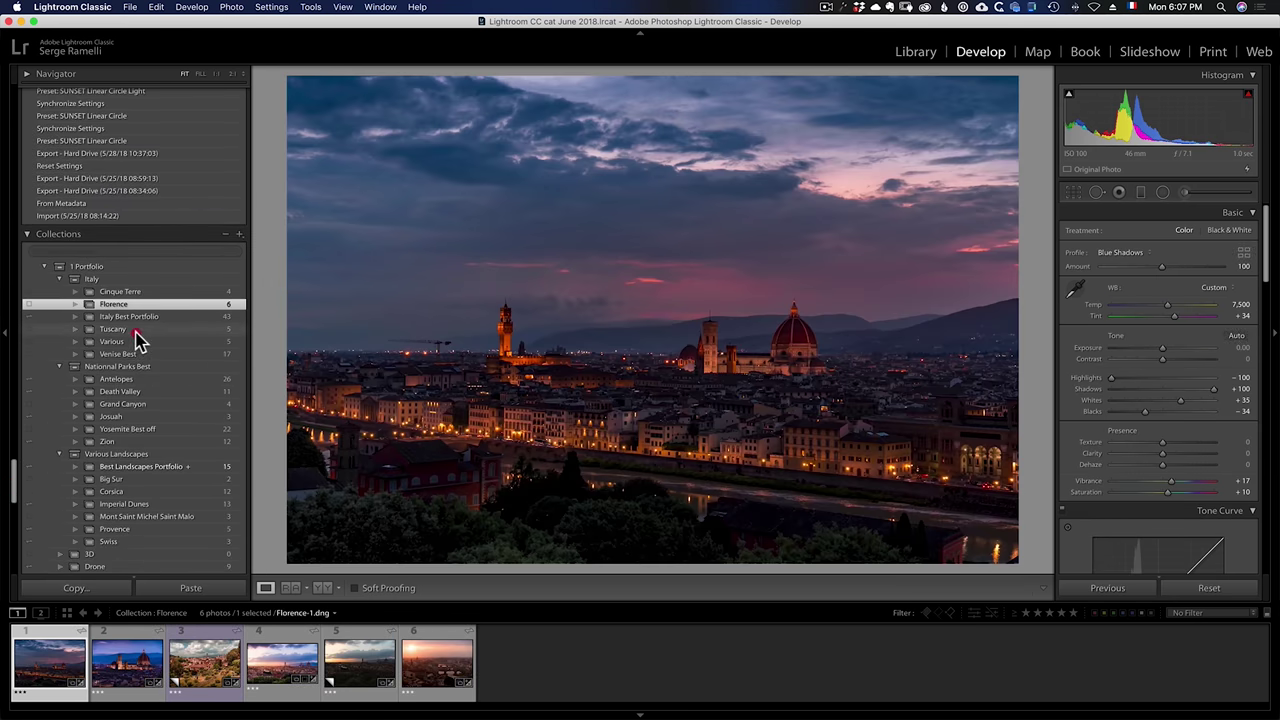
{"action": "left_click", "coordinate": [137, 331]}
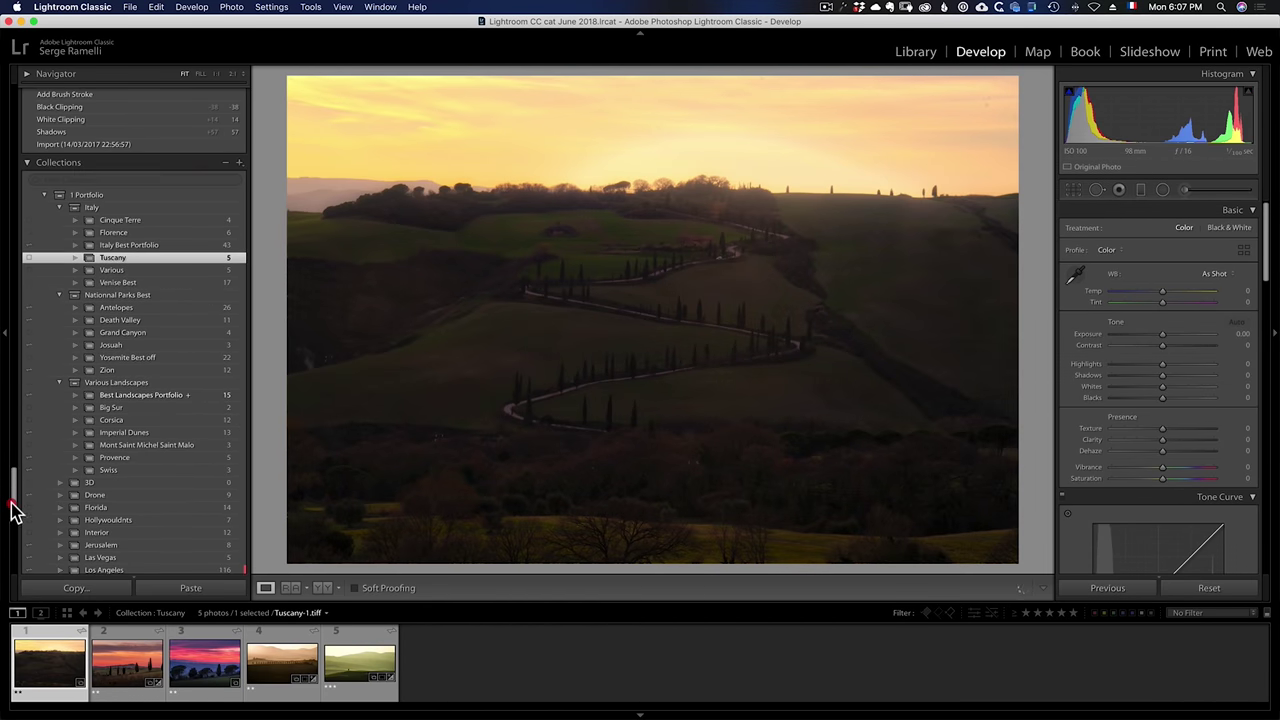
Select the New Zealand and Photowalk collections together and look at their combined photos.
{"action": "left_click_drag", "start_coordinate": [12, 508], "coordinate": [12, 508]}
{"action": "left_click", "coordinate": [106, 462]}
{"action": "left_click", "coordinate": [137, 475], "text": "super"}
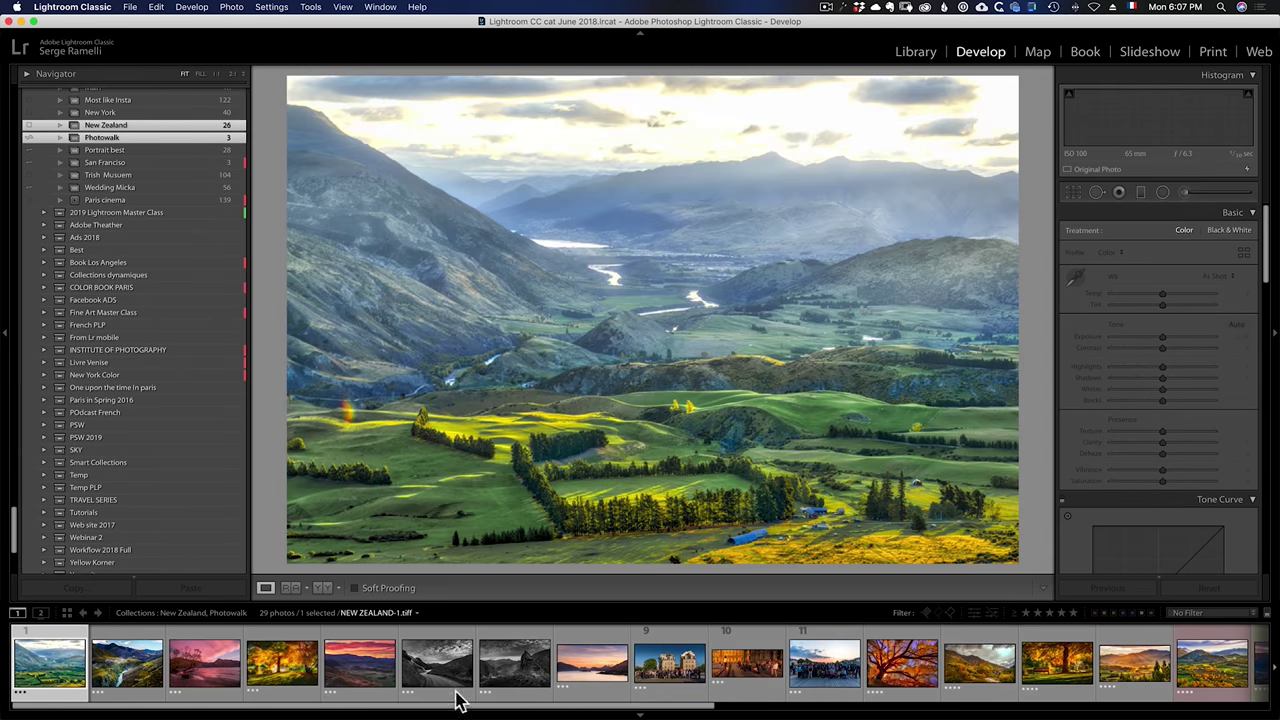
{"action": "left_click_drag", "start_coordinate": [663, 706], "coordinate": [397, 691]}
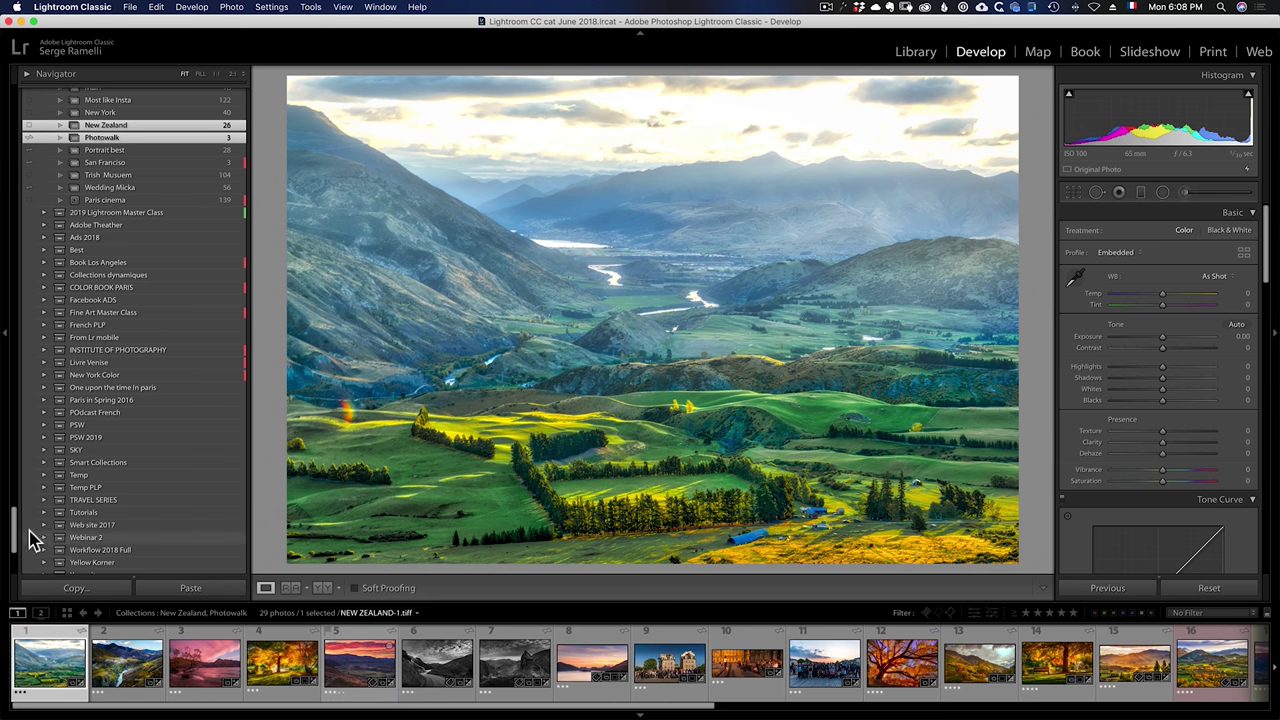
Select only the New Zealand collection and browse through its photos, returning to the first ones.
{"action": "scroll", "coordinate": [35, 540], "scroll_direction": "up", "scroll_amount": 3}
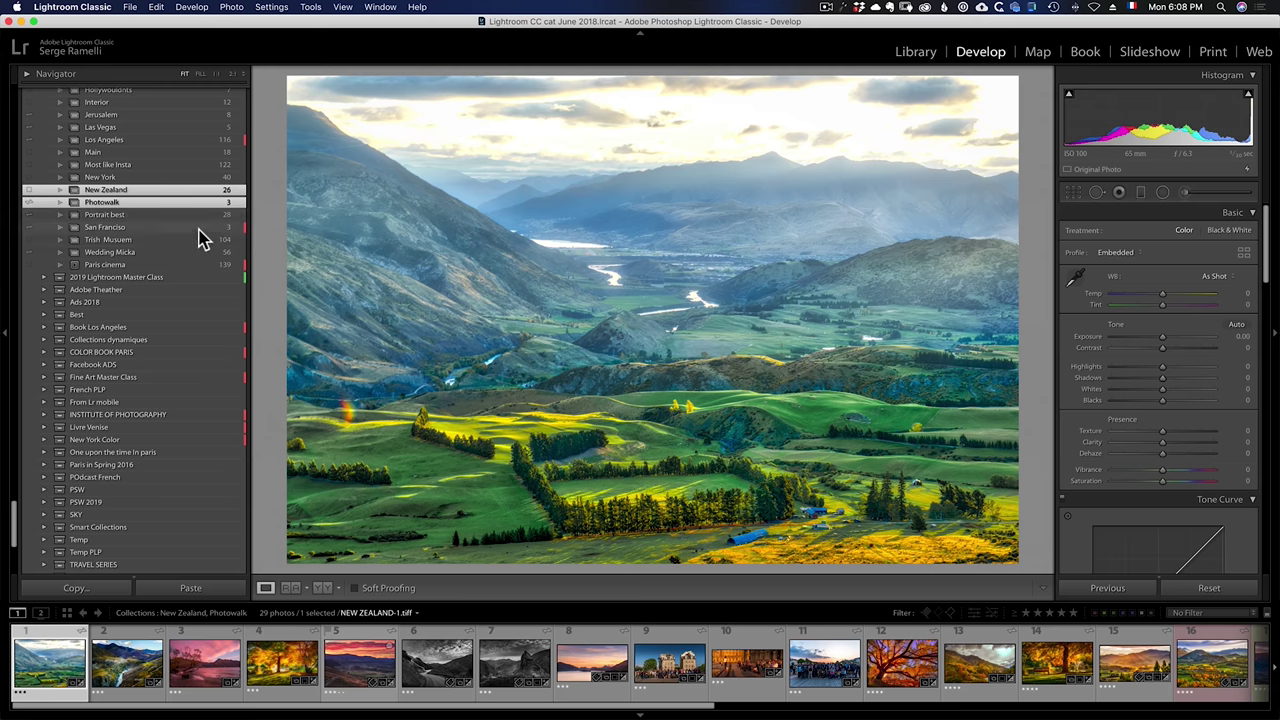
{"action": "left_click", "coordinate": [28, 196]}
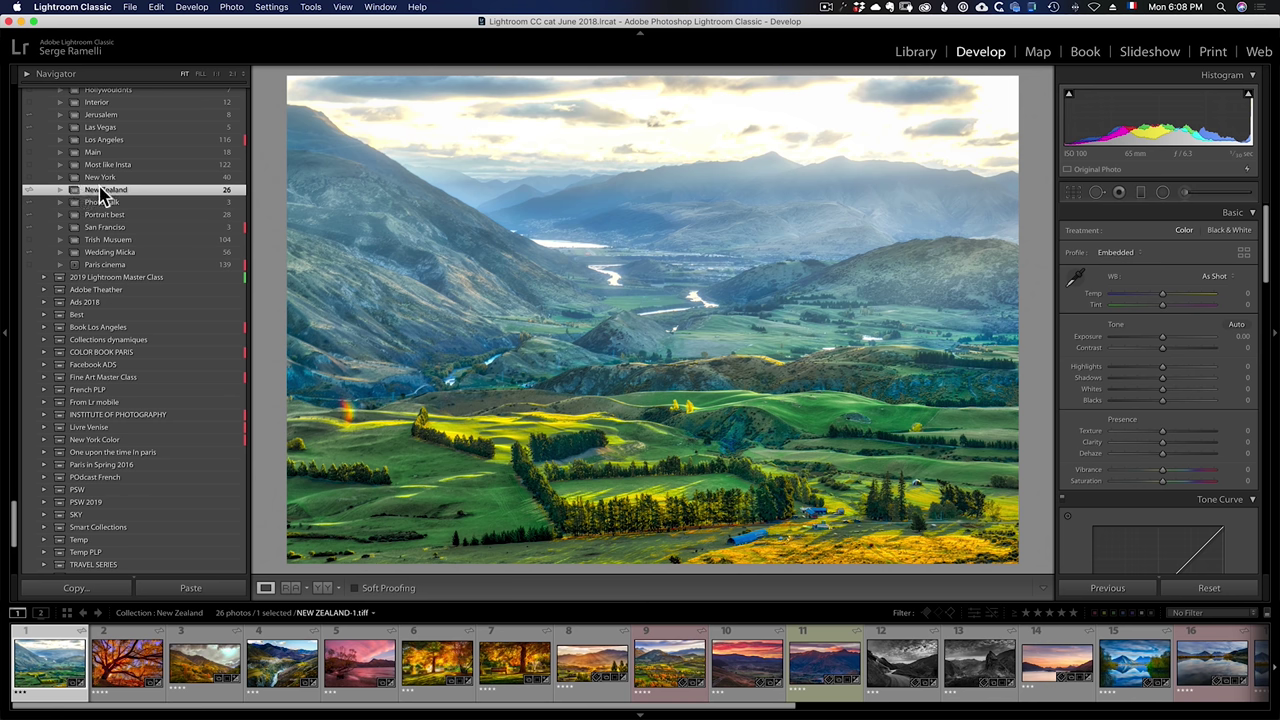
{"action": "left_click", "coordinate": [108, 51]}
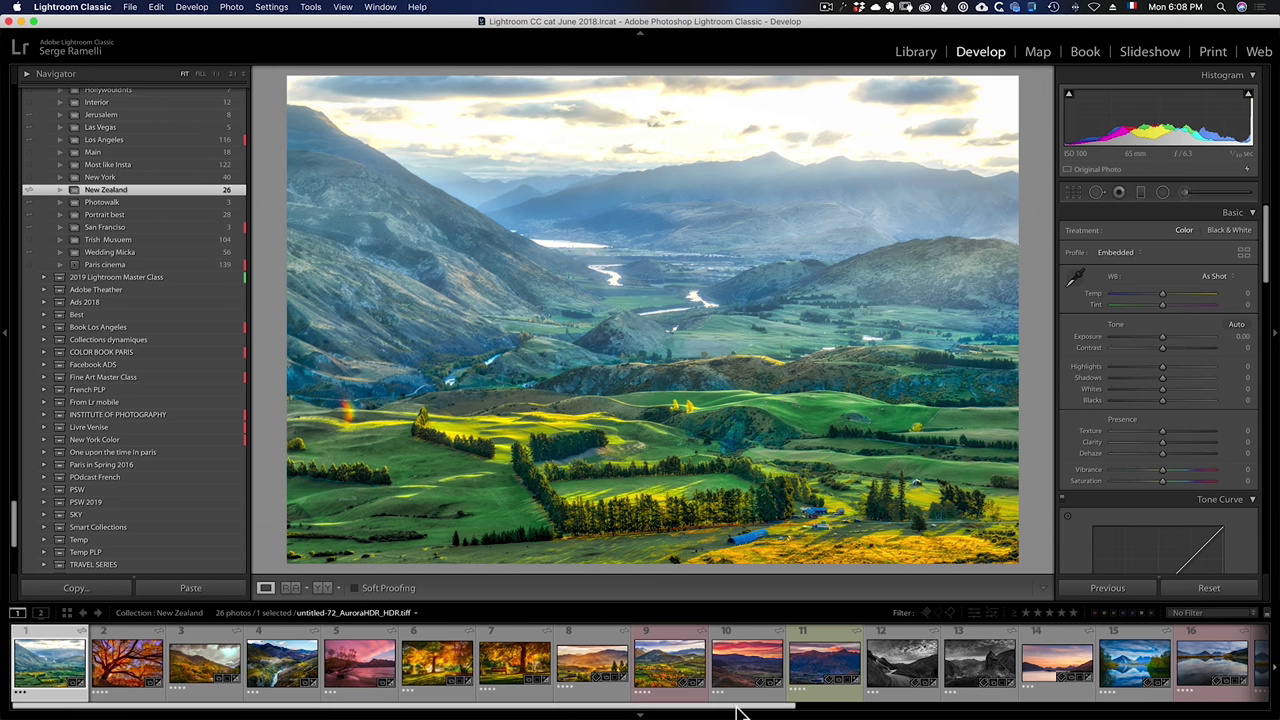
{"action": "left_click_drag", "start_coordinate": [737, 710], "coordinate": [940, 710]}
{"action": "scroll", "coordinate": [737, 685], "scroll_direction": "left", "scroll_amount": 4}
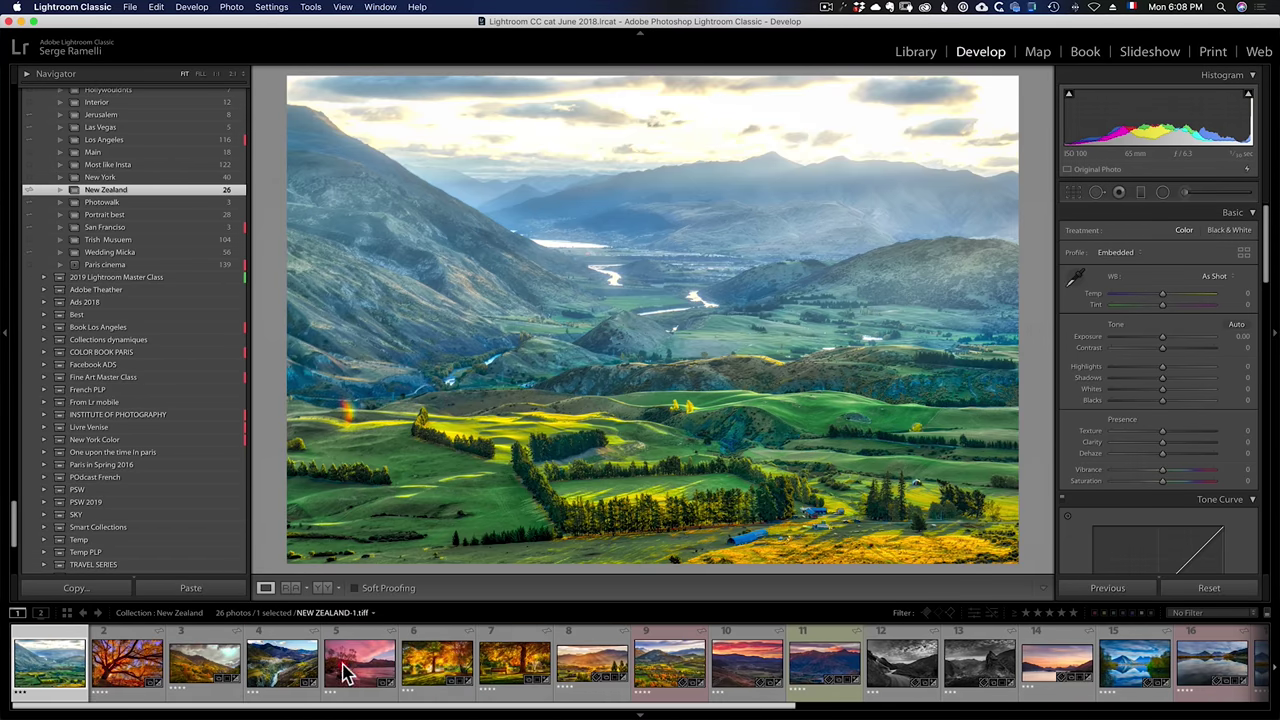
Switch to Adobe Lightroom and open the synced New Zealand album holding 26 photos.
{"action": "key", "text": "super+Tab"}
{"action": "left_click", "coordinate": [518, 393]}
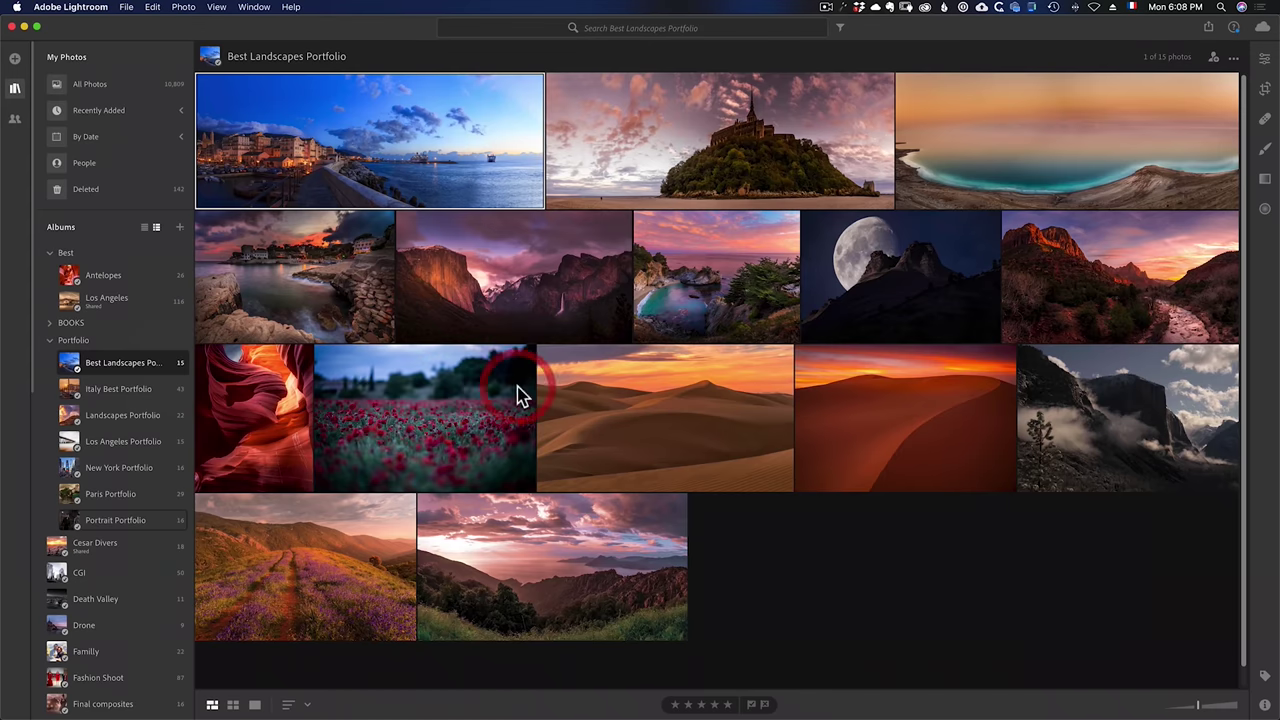
{"action": "left_click_drag", "start_coordinate": [34, 343], "coordinate": [29, 586]}
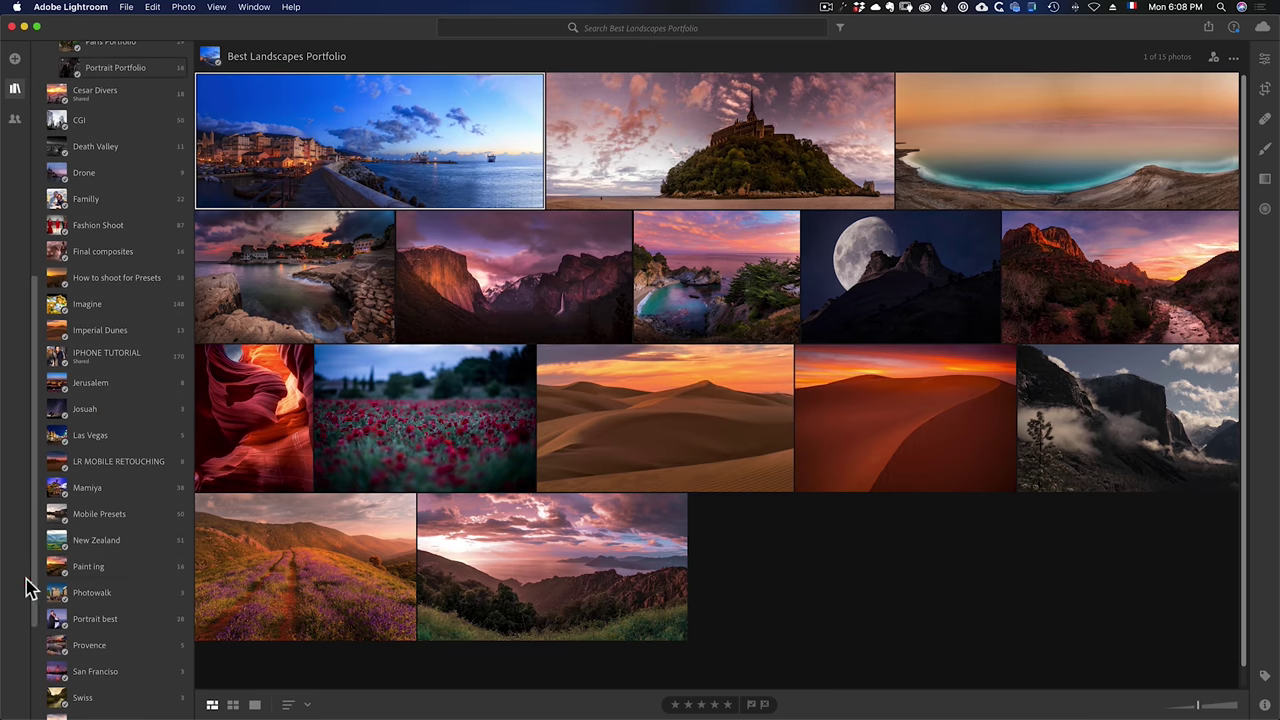
{"action": "left_click", "coordinate": [143, 540]}
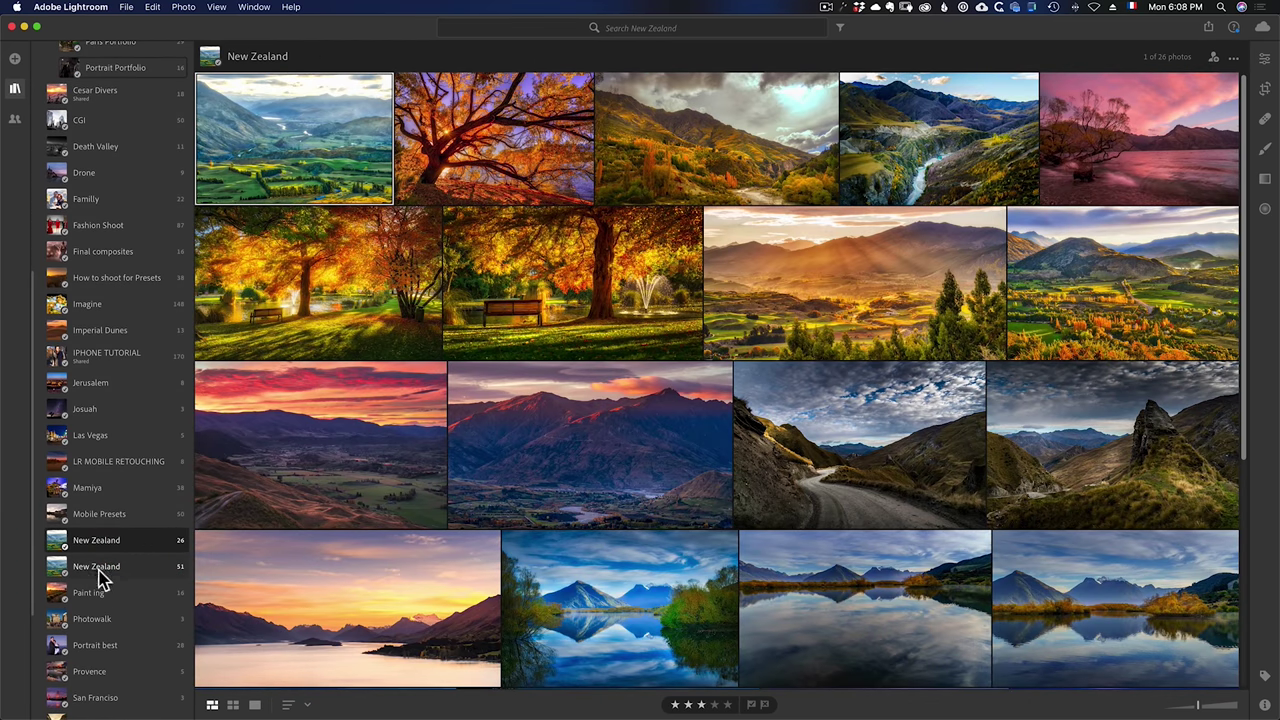
{"action": "left_click_drag", "start_coordinate": [34, 571], "coordinate": [34, 560]}
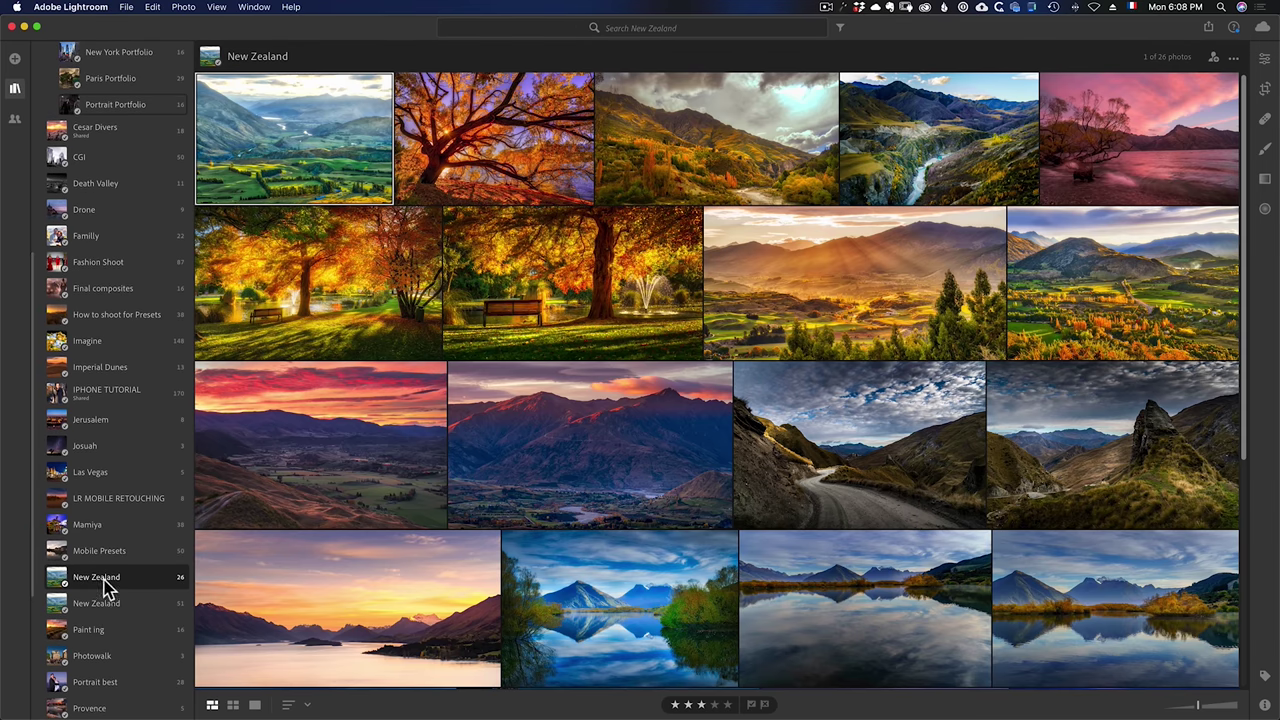
Remove the two autumn park photos with benches from the New Zealand album.
{"action": "scroll", "coordinate": [817, 355], "scroll_direction": "down", "scroll_amount": 6}
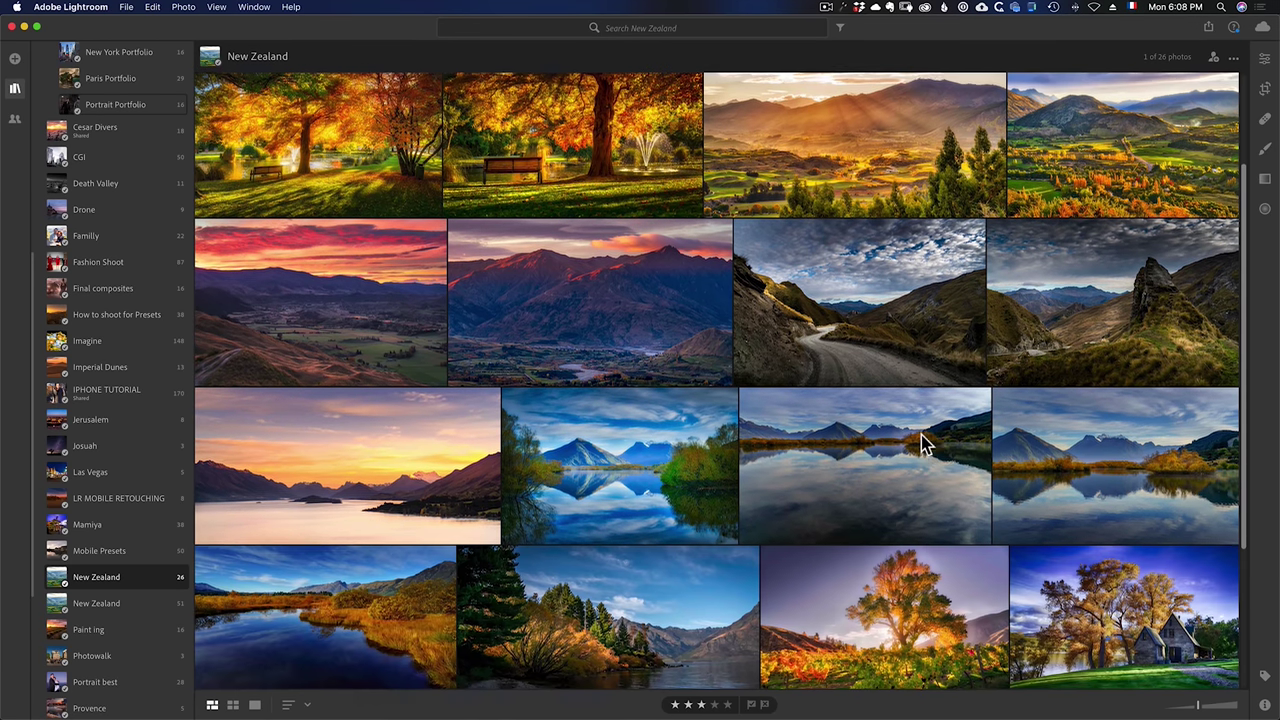
{"action": "scroll", "coordinate": [928, 445], "scroll_direction": "up", "scroll_amount": 4}
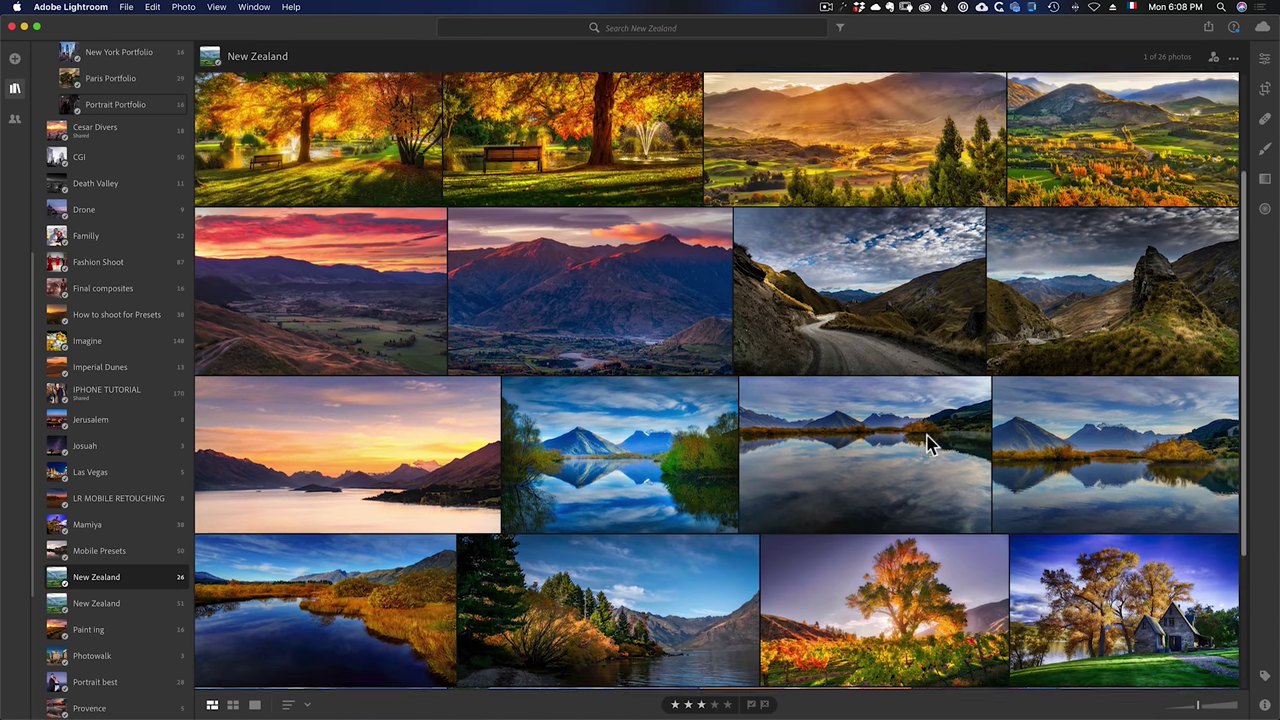
{"action": "scroll", "coordinate": [590, 470], "scroll_direction": "up", "scroll_amount": 2}
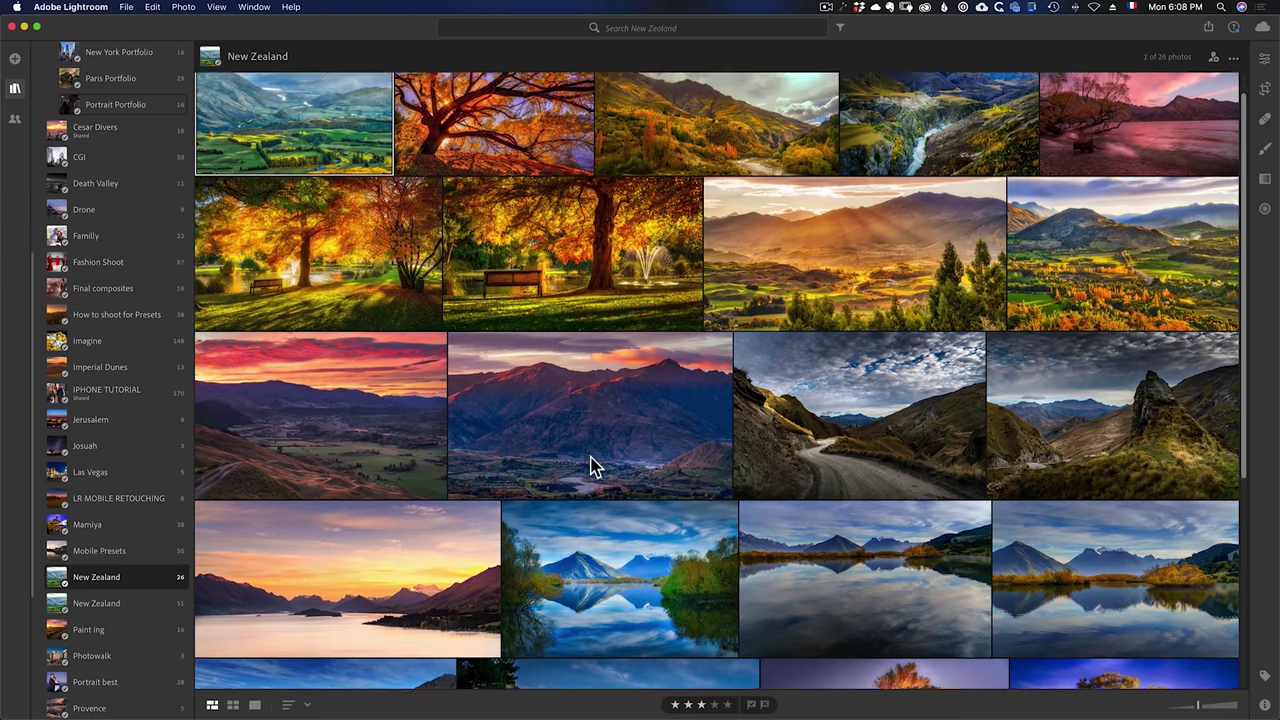
{"action": "left_click", "coordinate": [358, 303]}
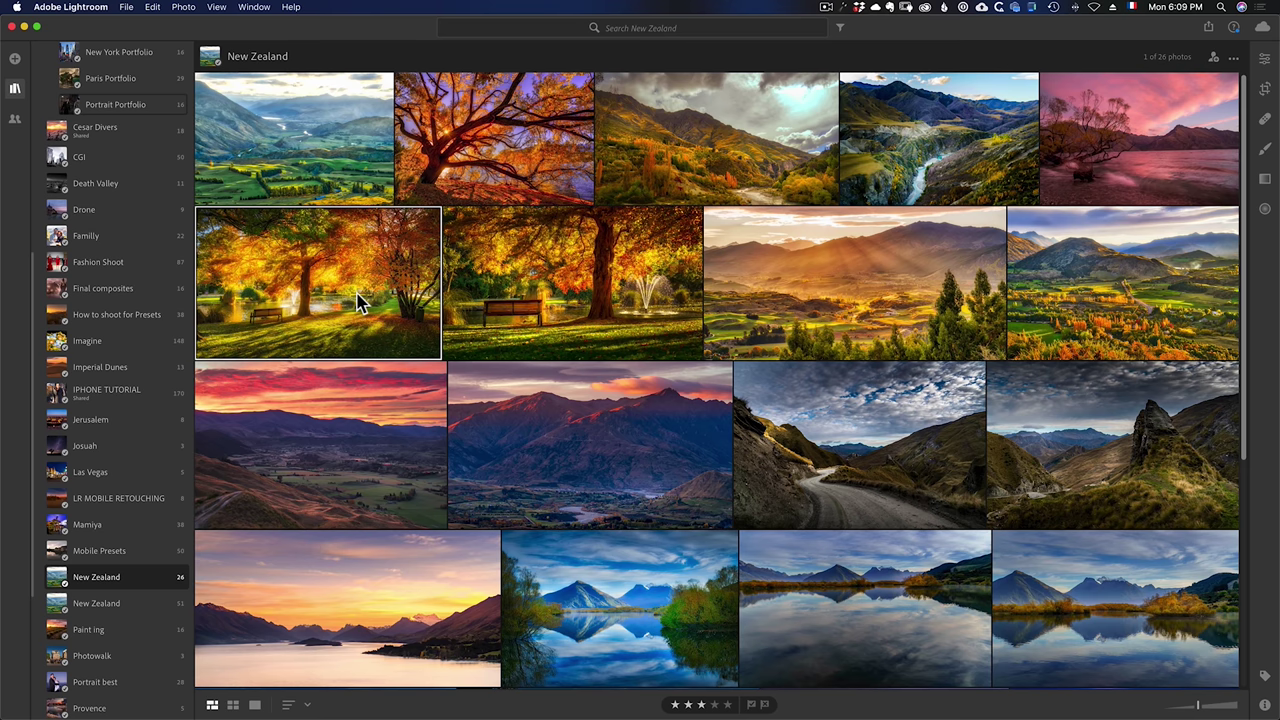
{"action": "left_click", "coordinate": [452, 305]}
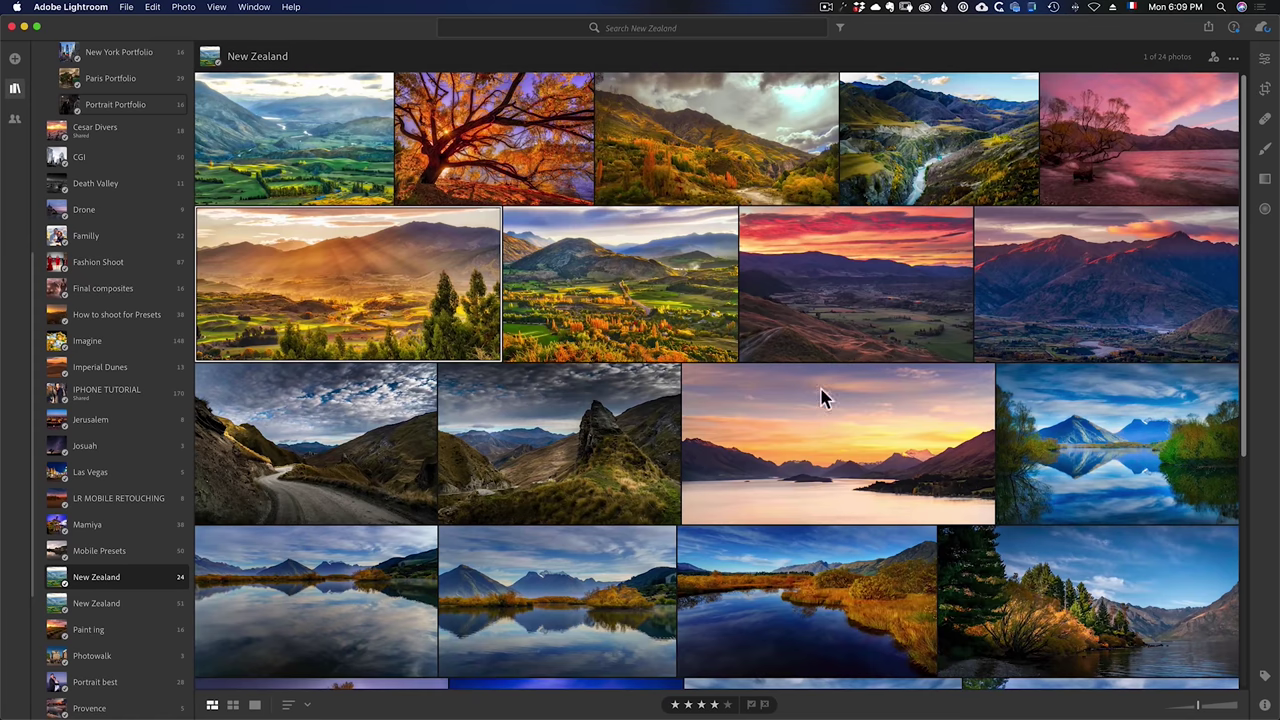
Look over the remaining New Zealand photos and rename the album as Best New Zeland Portfolio.
{"action": "scroll", "coordinate": [755, 447], "scroll_direction": "down", "scroll_amount": 10}
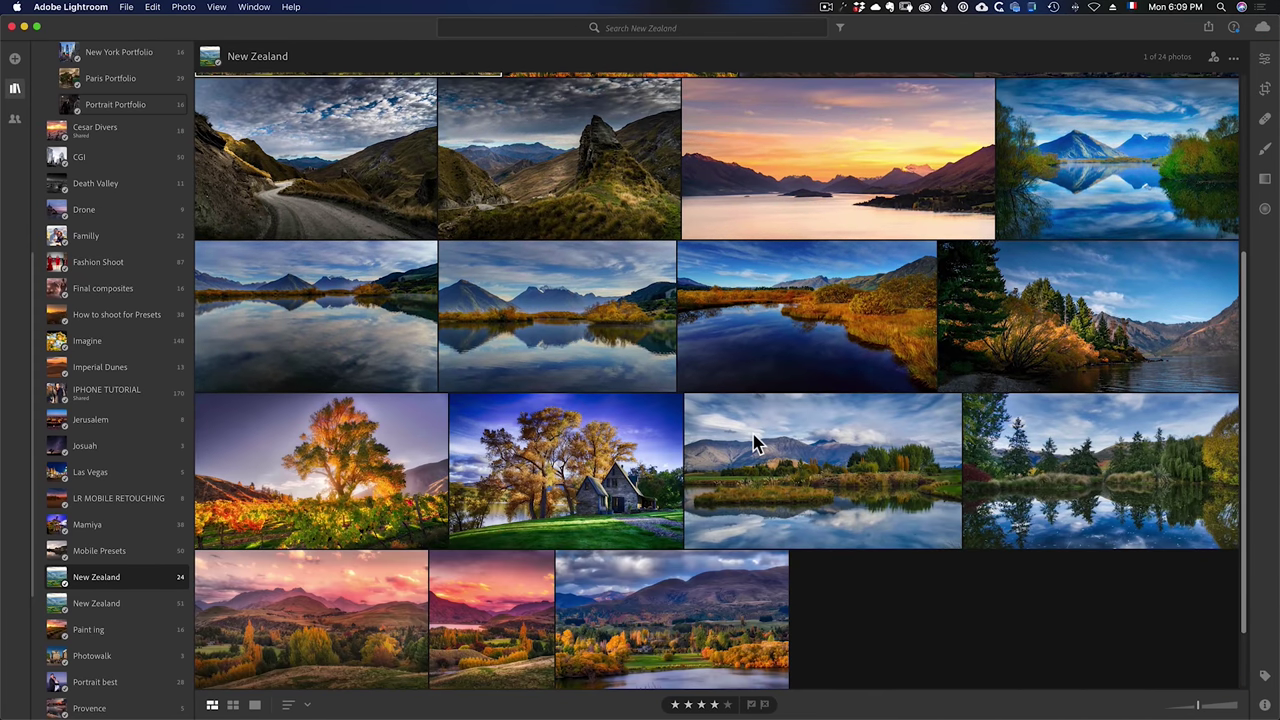
{"action": "scroll", "coordinate": [740, 440], "scroll_direction": "down", "scroll_amount": 2}
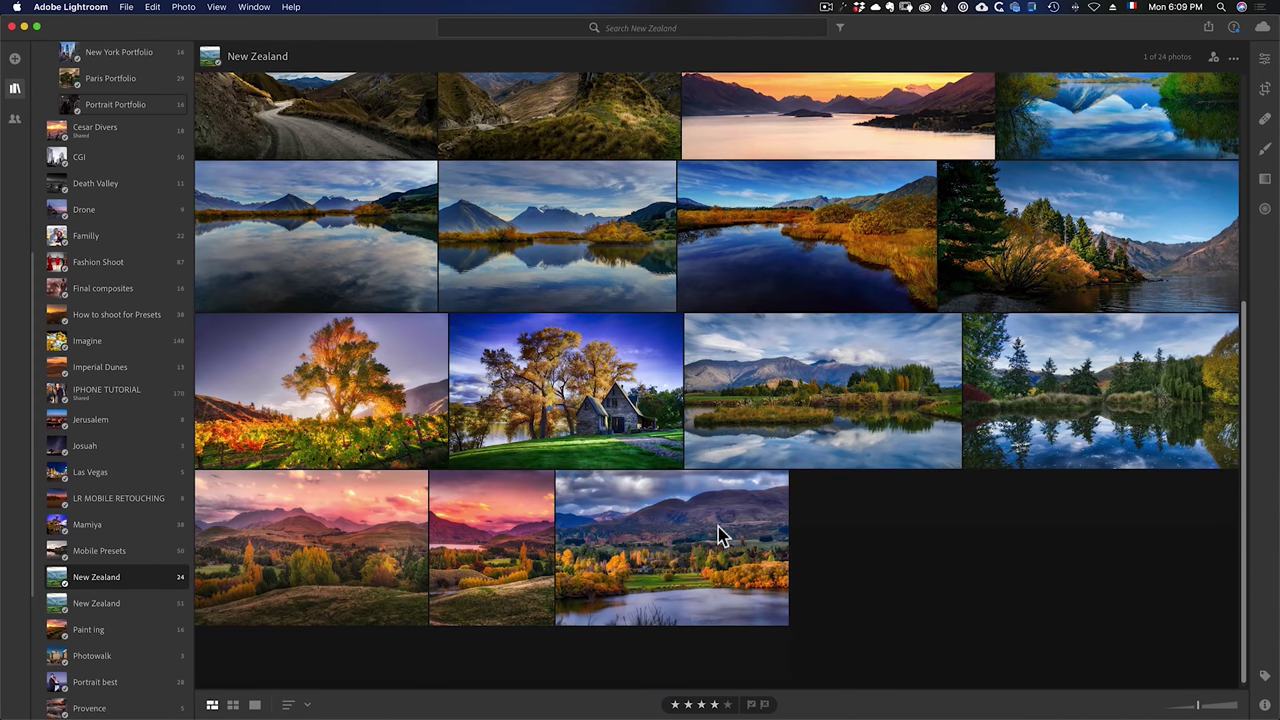
{"action": "scroll", "coordinate": [1107, 428], "scroll_direction": "up", "scroll_amount": 10}
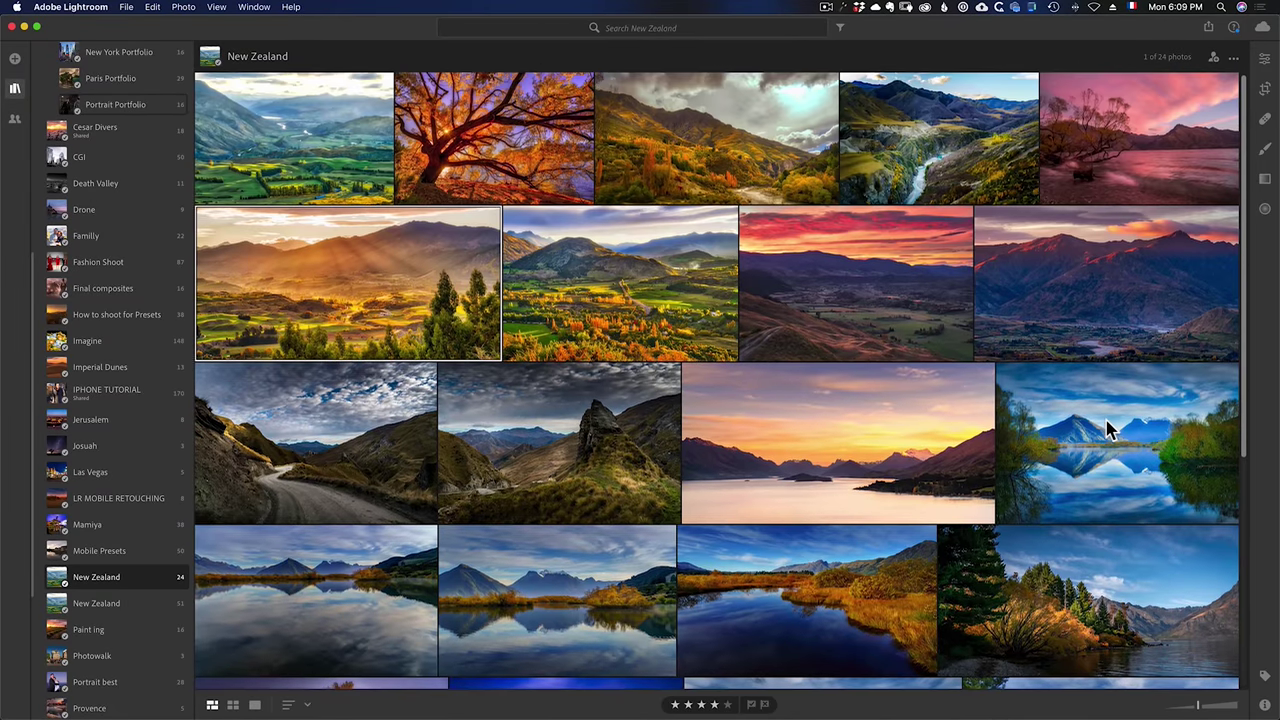
{"action": "scroll", "coordinate": [677, 396], "scroll_direction": "down", "scroll_amount": 5}
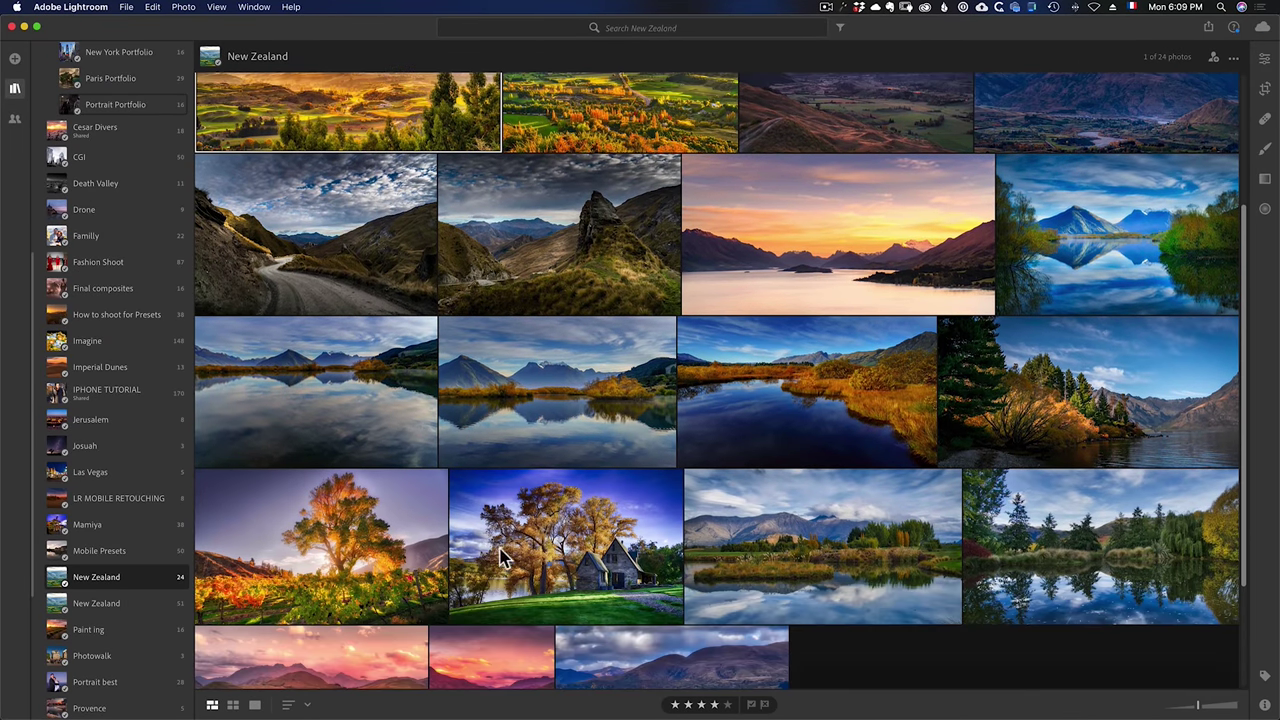
{"action": "scroll", "coordinate": [503, 558], "scroll_direction": "up", "scroll_amount": 3}
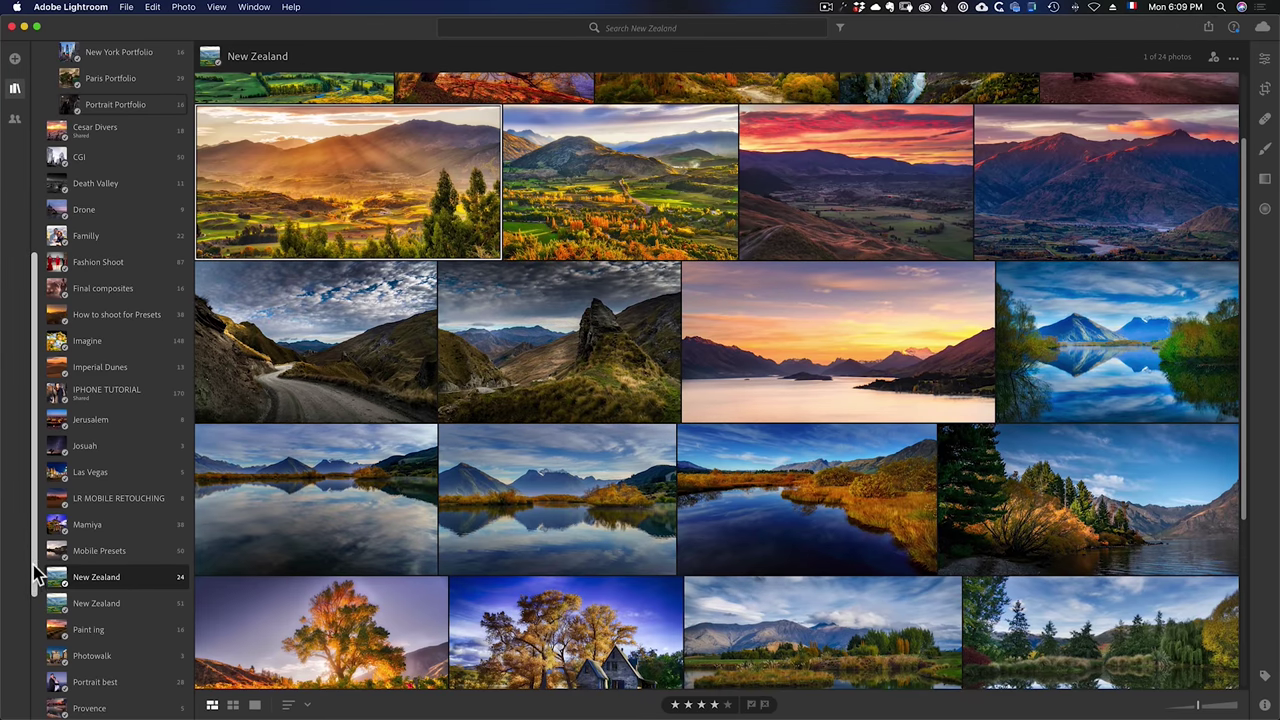
{"action": "left_click_drag", "start_coordinate": [34, 571], "coordinate": [34, 549]}
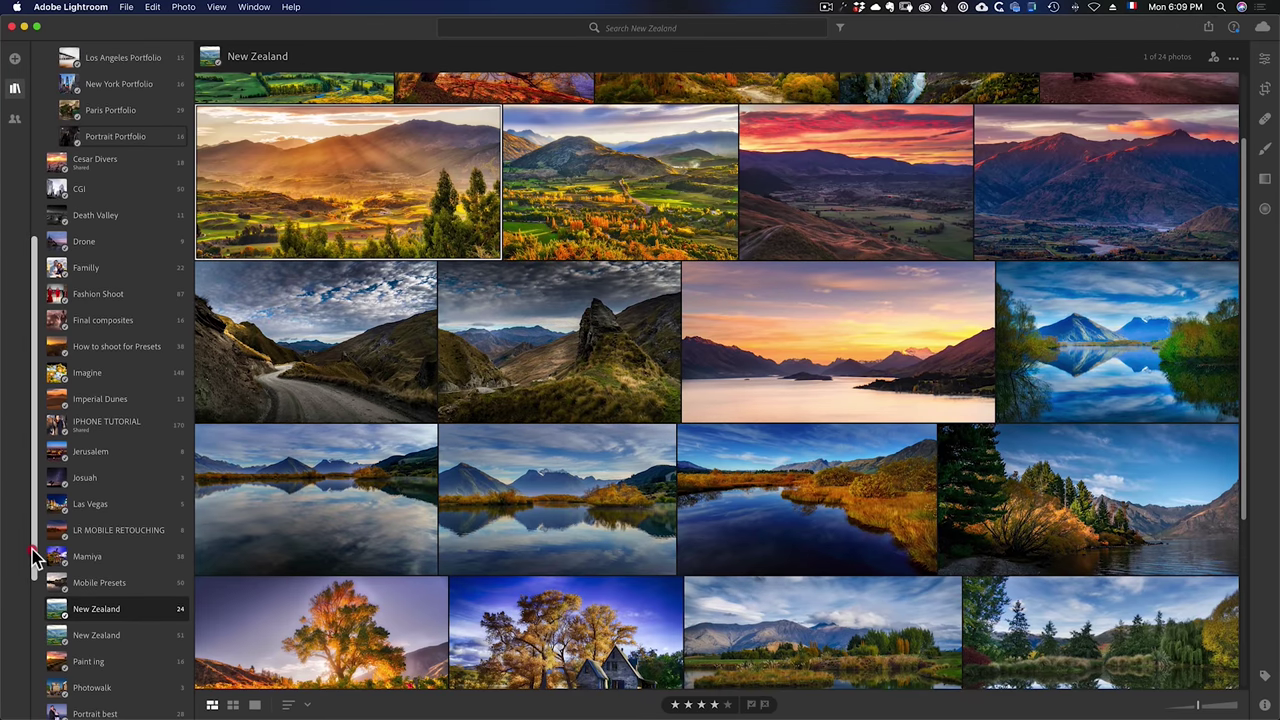
{"action": "right_click", "coordinate": [112, 611]}
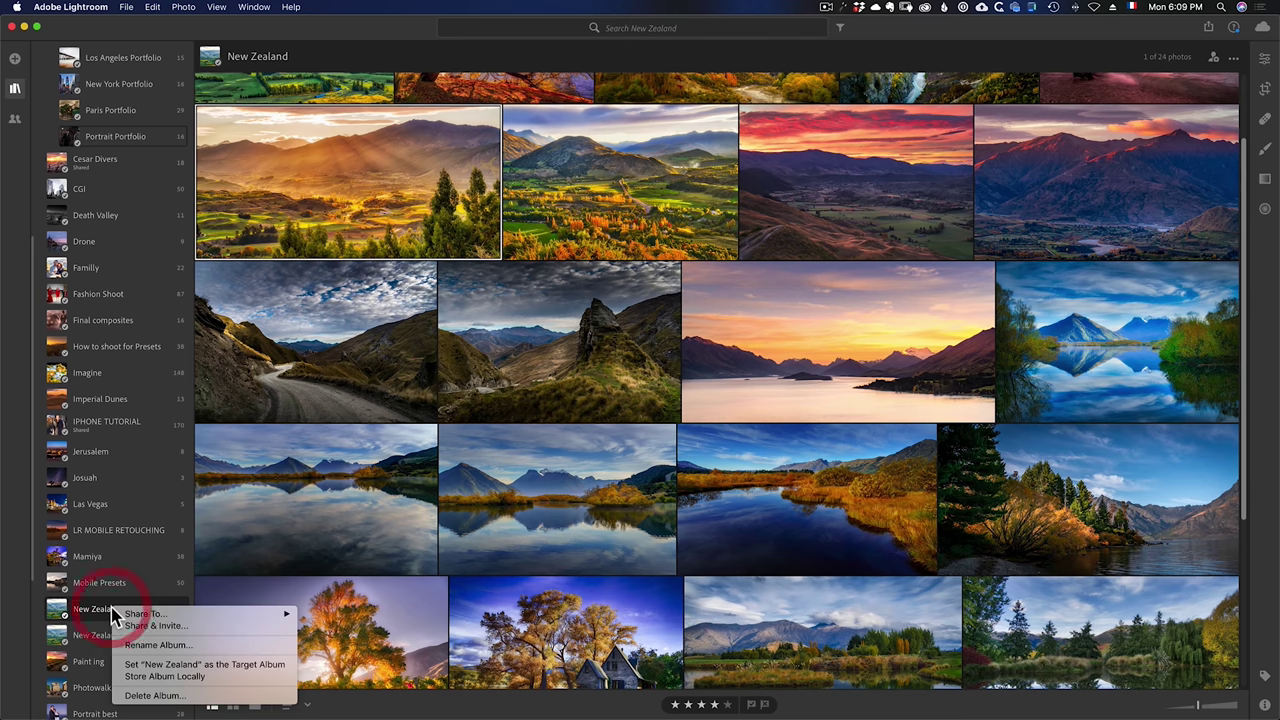
{"action": "left_click", "coordinate": [170, 649]}
{"action": "type", "text": "B"}
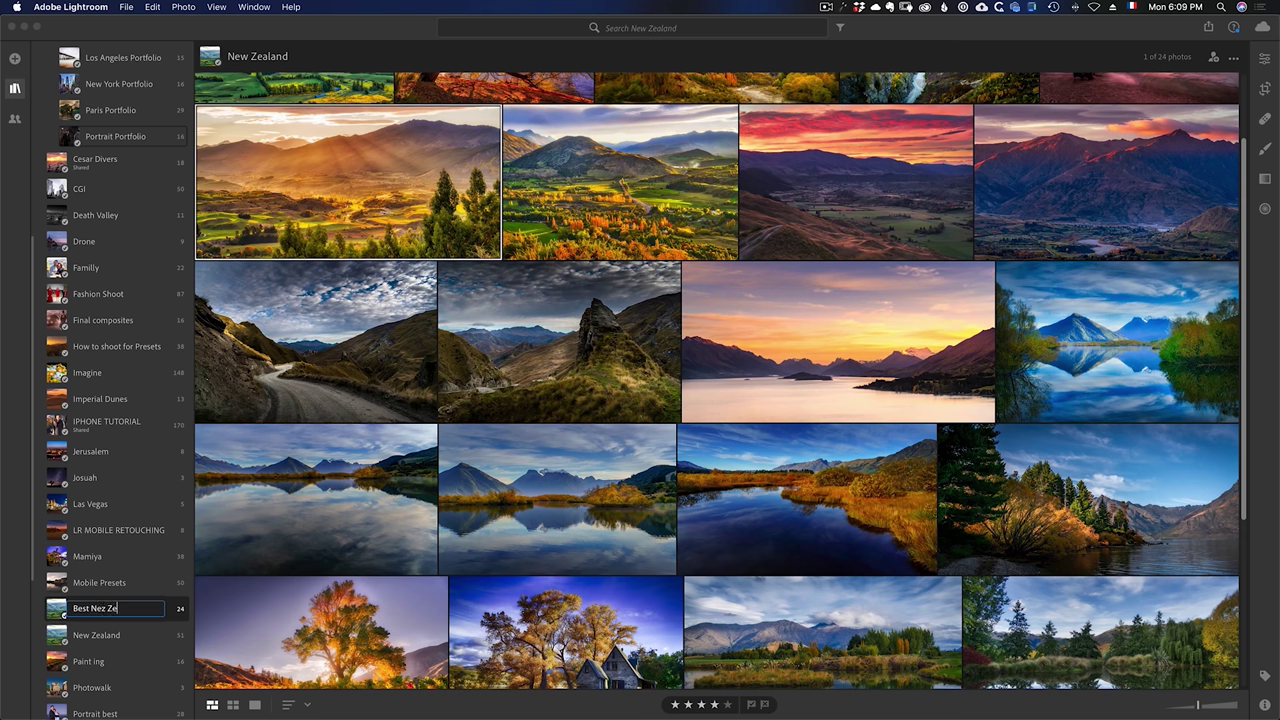
{"action": "type", "text": "est New Zeland Portfolio"}
{"action": "key", "text": "Return"}
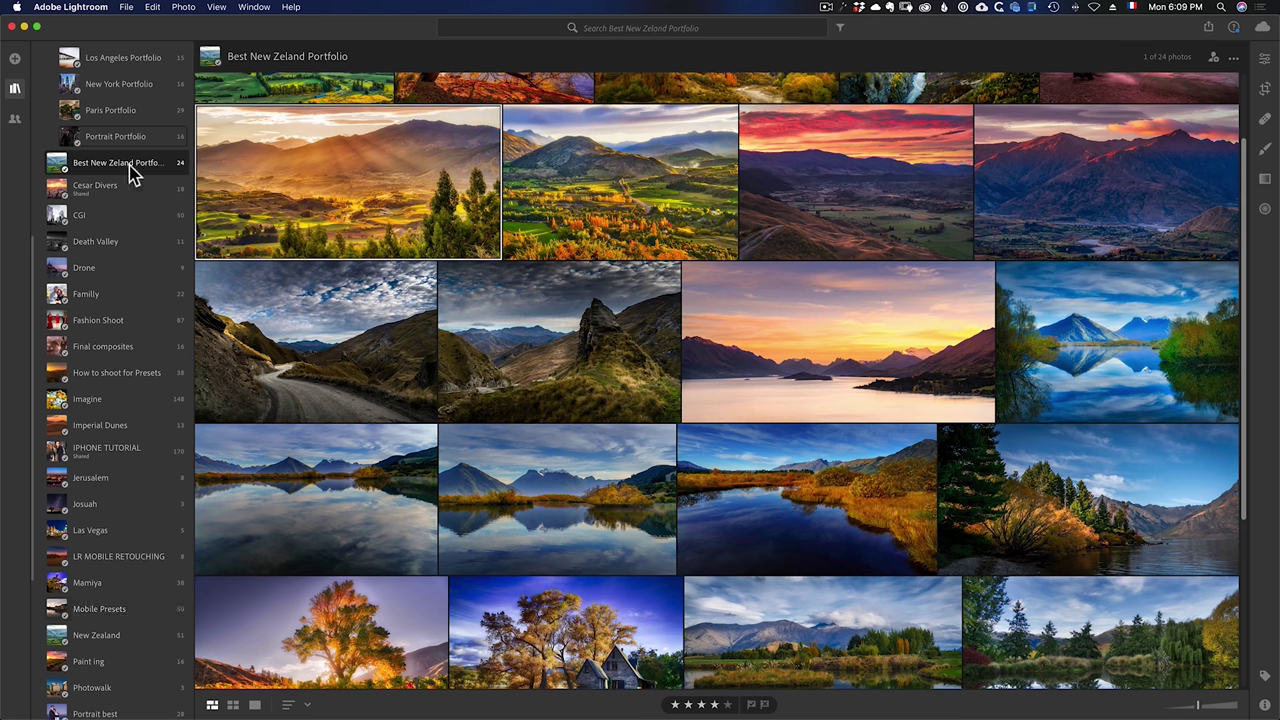
Move the Best New Zeland Portfolio album into the Portfolio folder.
{"action": "left_click_drag", "start_coordinate": [35, 262], "coordinate": [29, 140]}
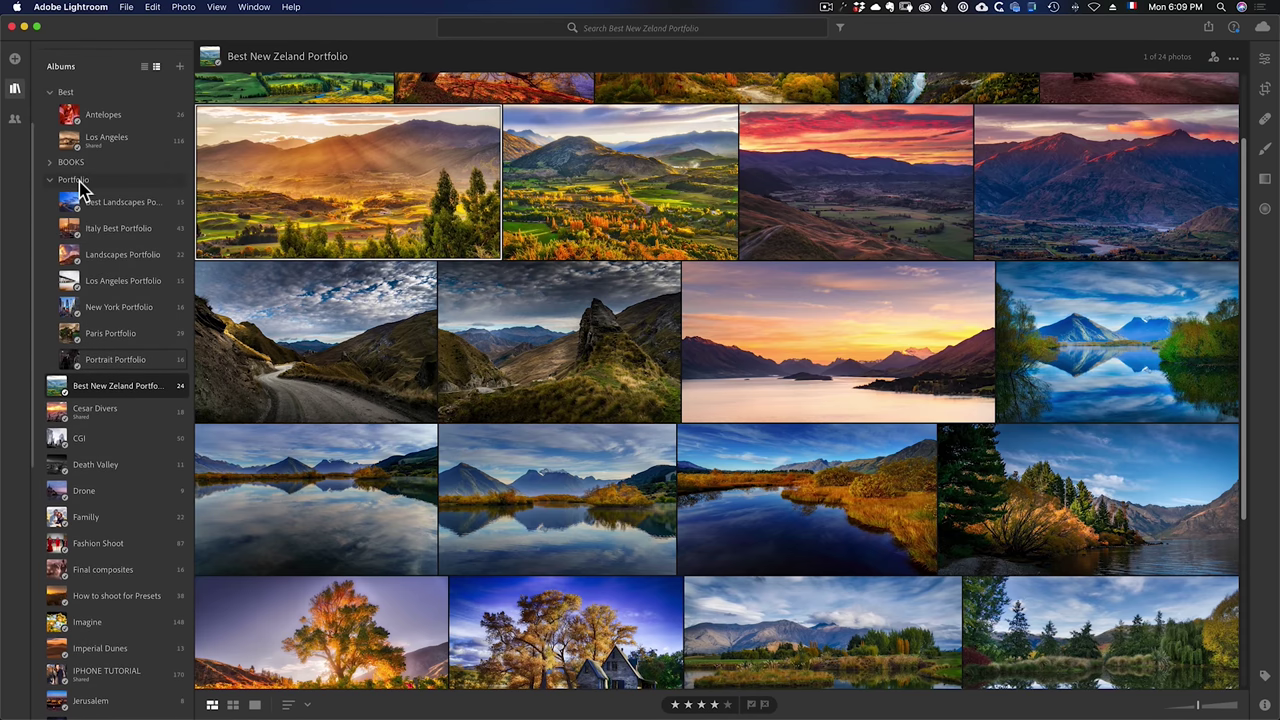
{"action": "left_click_drag", "start_coordinate": [34, 177], "coordinate": [33, 160]}
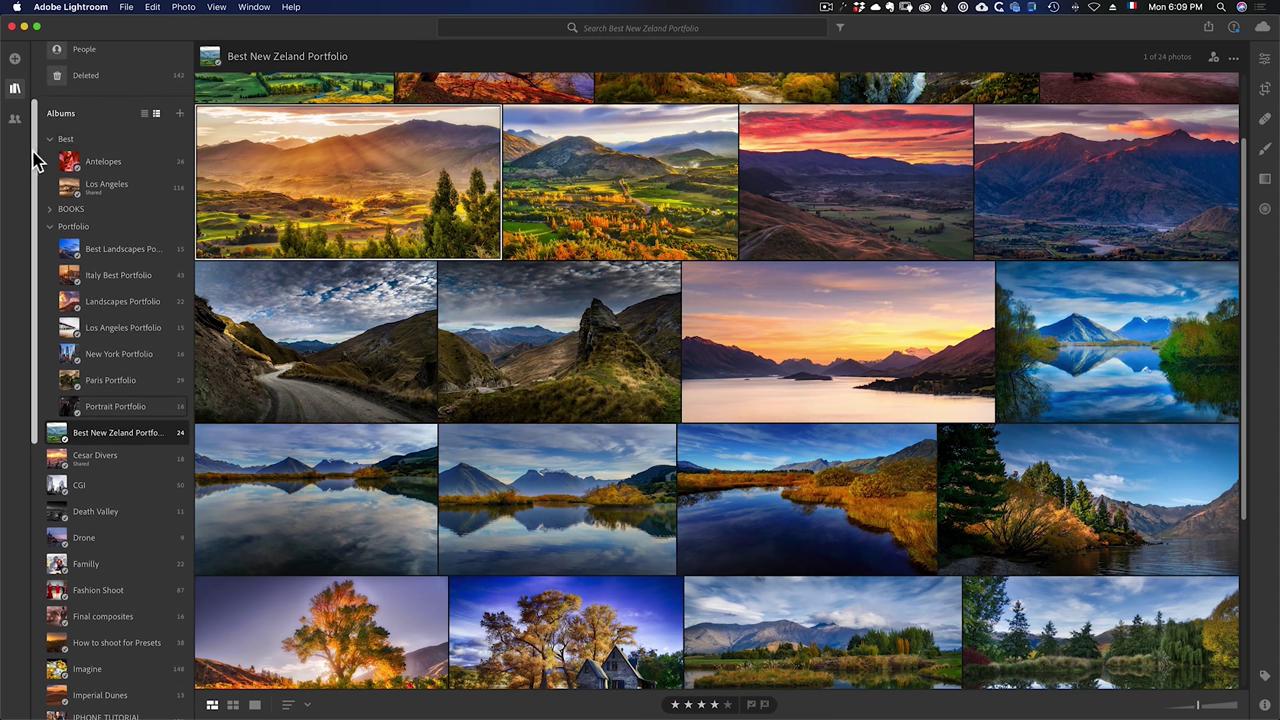
{"action": "left_click", "coordinate": [180, 117]}
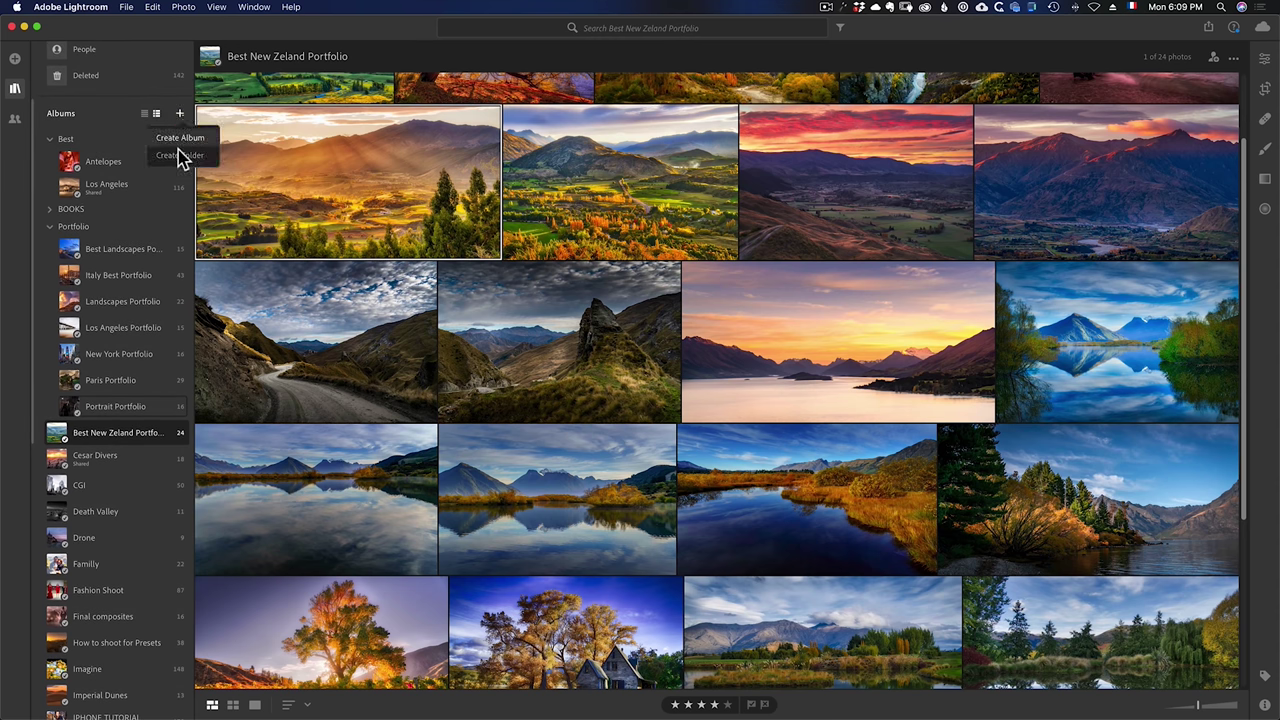
{"action": "left_click", "coordinate": [75, 230]}
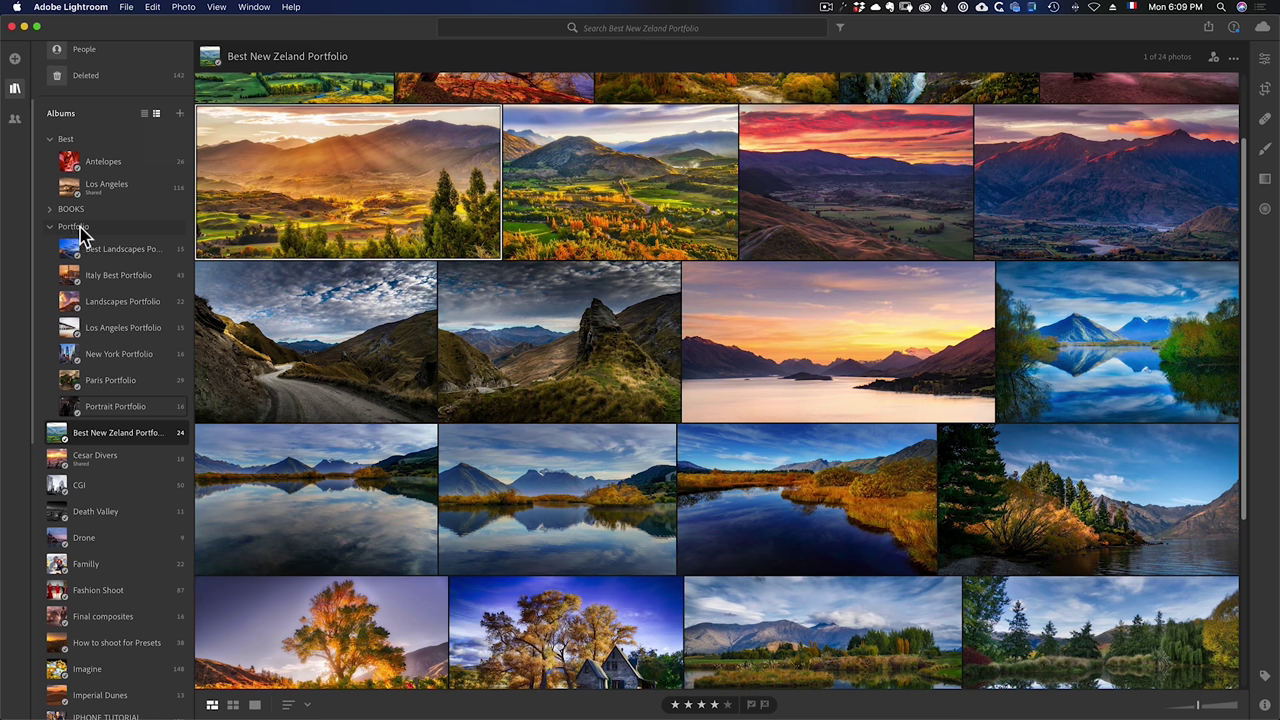
{"action": "left_click_drag", "start_coordinate": [104, 438], "coordinate": [113, 288]}
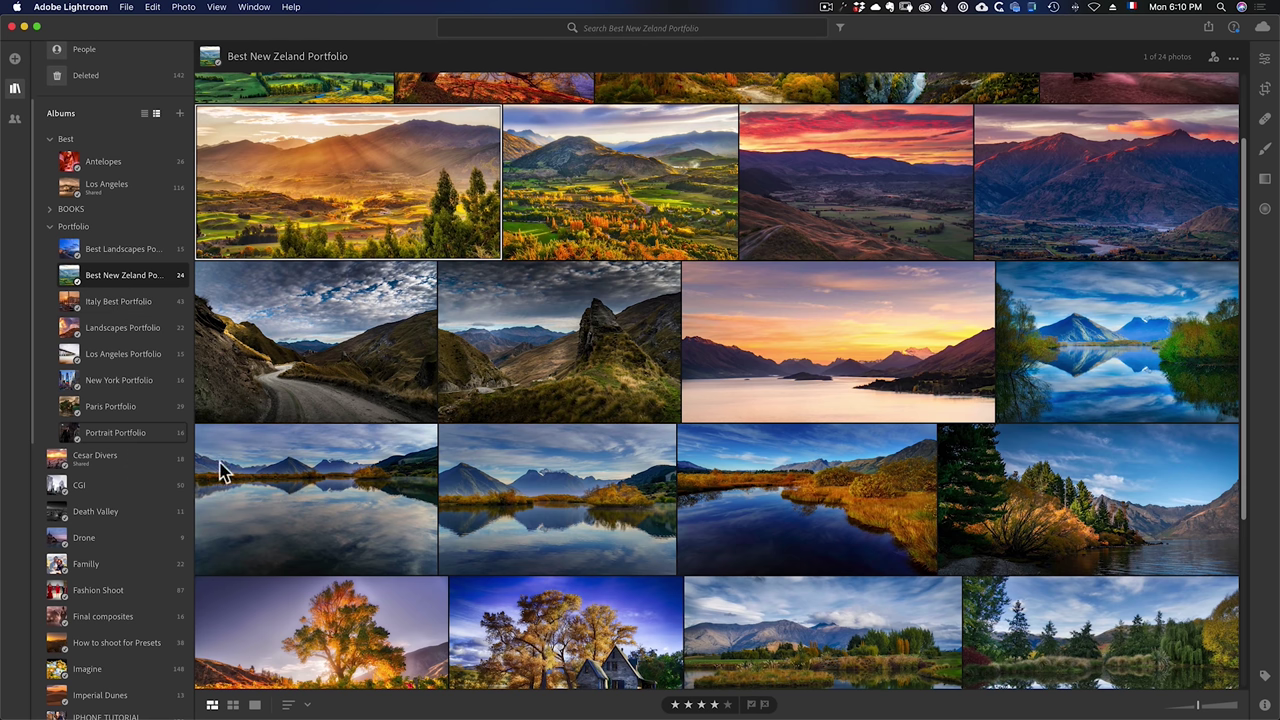
Share the Best New Zeland Portfolio album to Adobe Portfolio and continue to the Adobe Portfolio site.
{"action": "right_click", "coordinate": [169, 271]}
{"action": "mouse_move", "coordinate": [210, 279]}
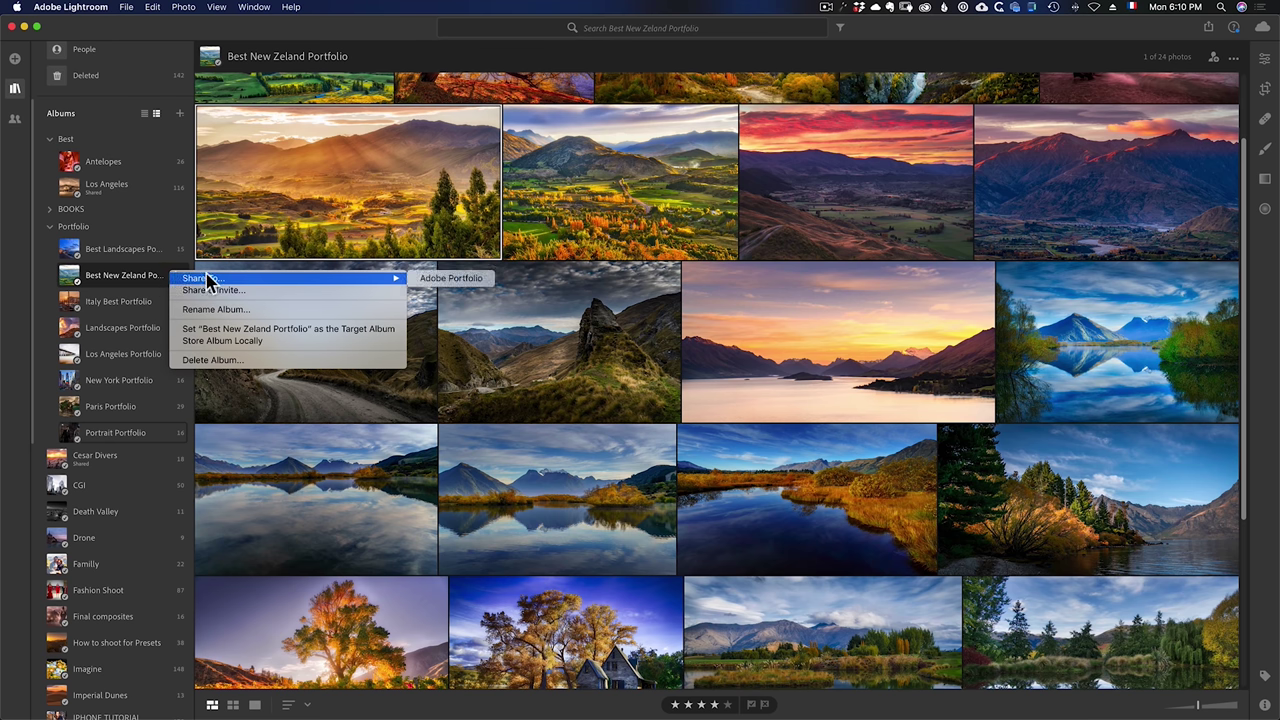
{"action": "left_click", "coordinate": [443, 279]}
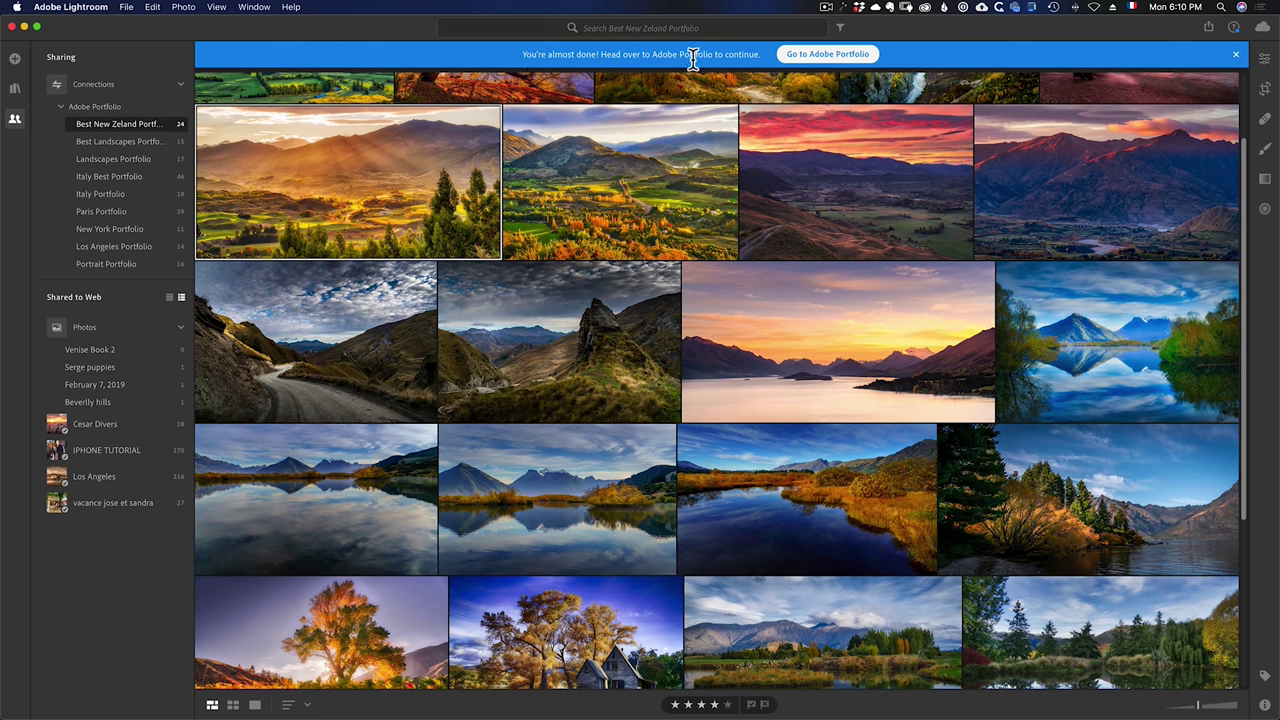
{"action": "left_click", "coordinate": [813, 63]}
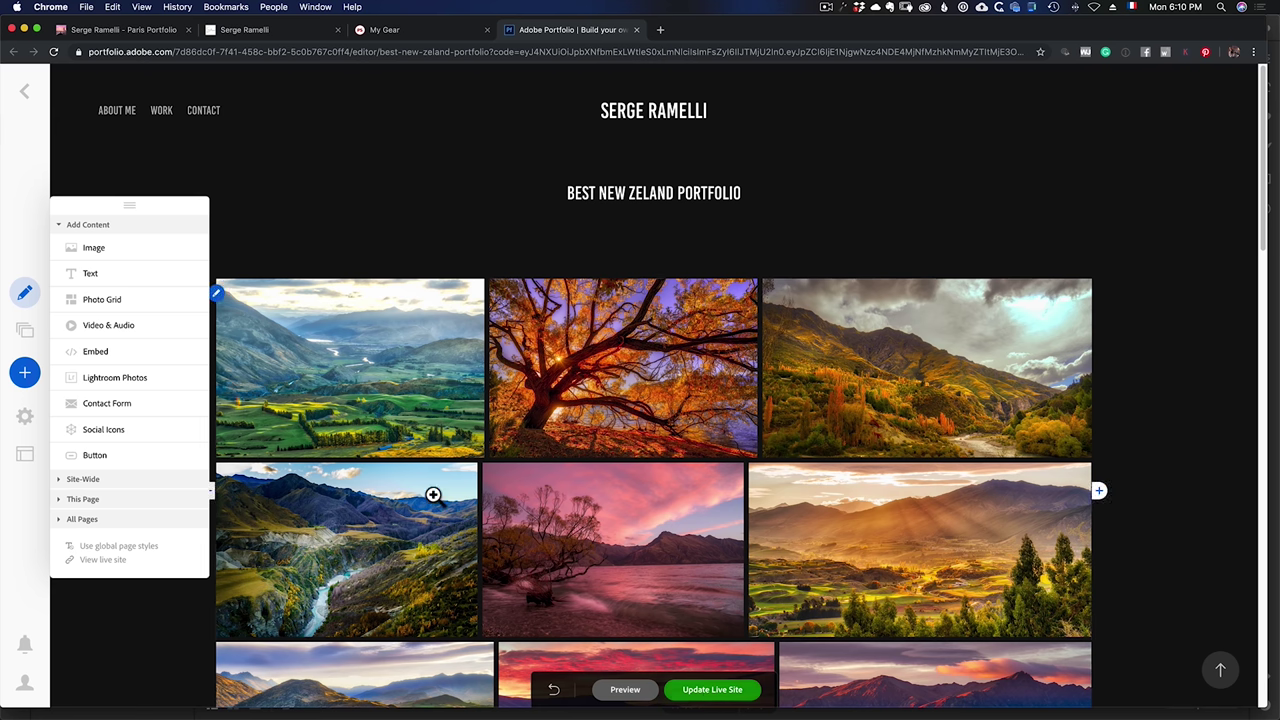
Correct the title of the new portfolio page to Best New Zealand Portfolio.
{"action": "scroll", "coordinate": [862, 451], "scroll_direction": "down", "scroll_amount": 3}
{"action": "scroll", "coordinate": [877, 451], "scroll_direction": "up", "scroll_amount": 3}
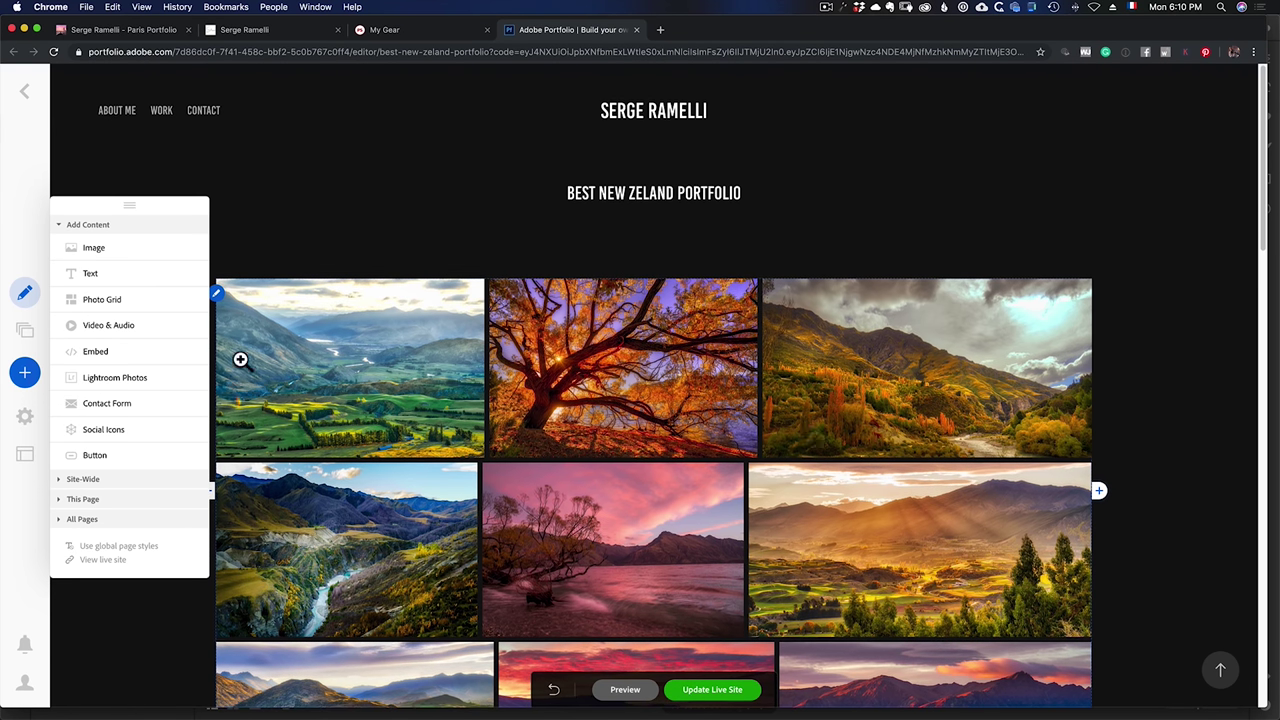
{"action": "left_click", "coordinate": [26, 333]}
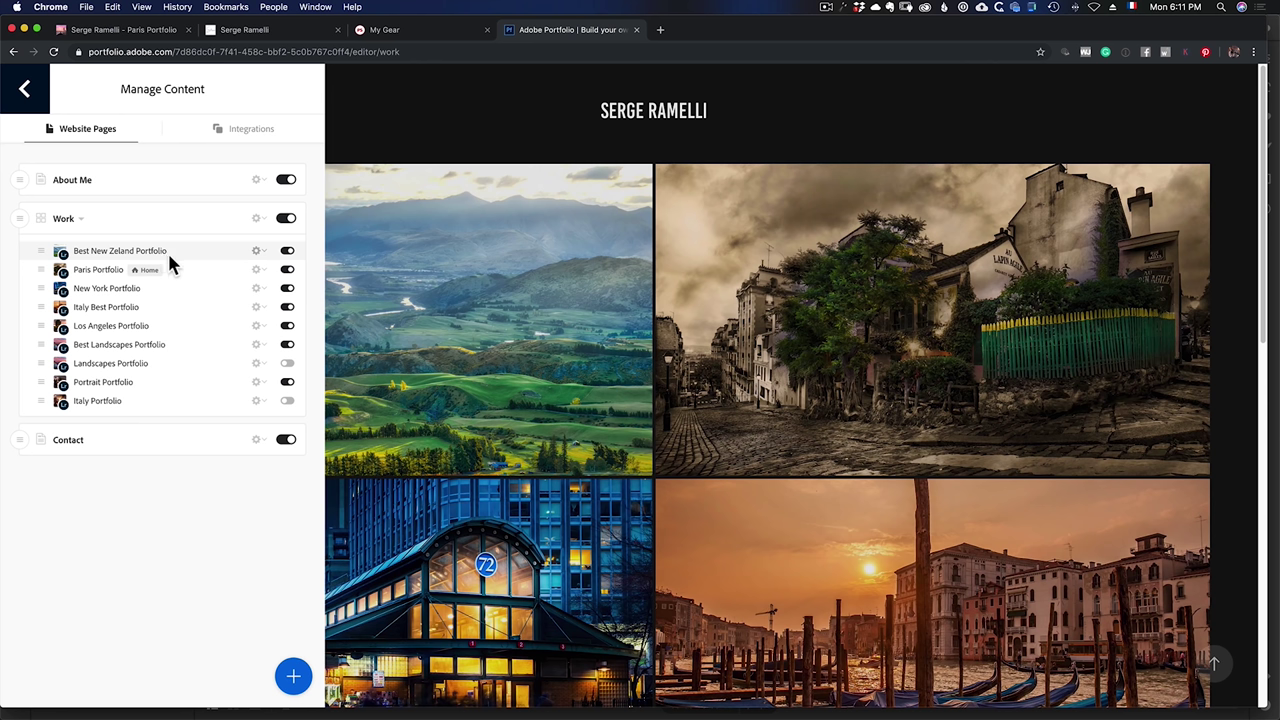
{"action": "left_click", "coordinate": [259, 251]}
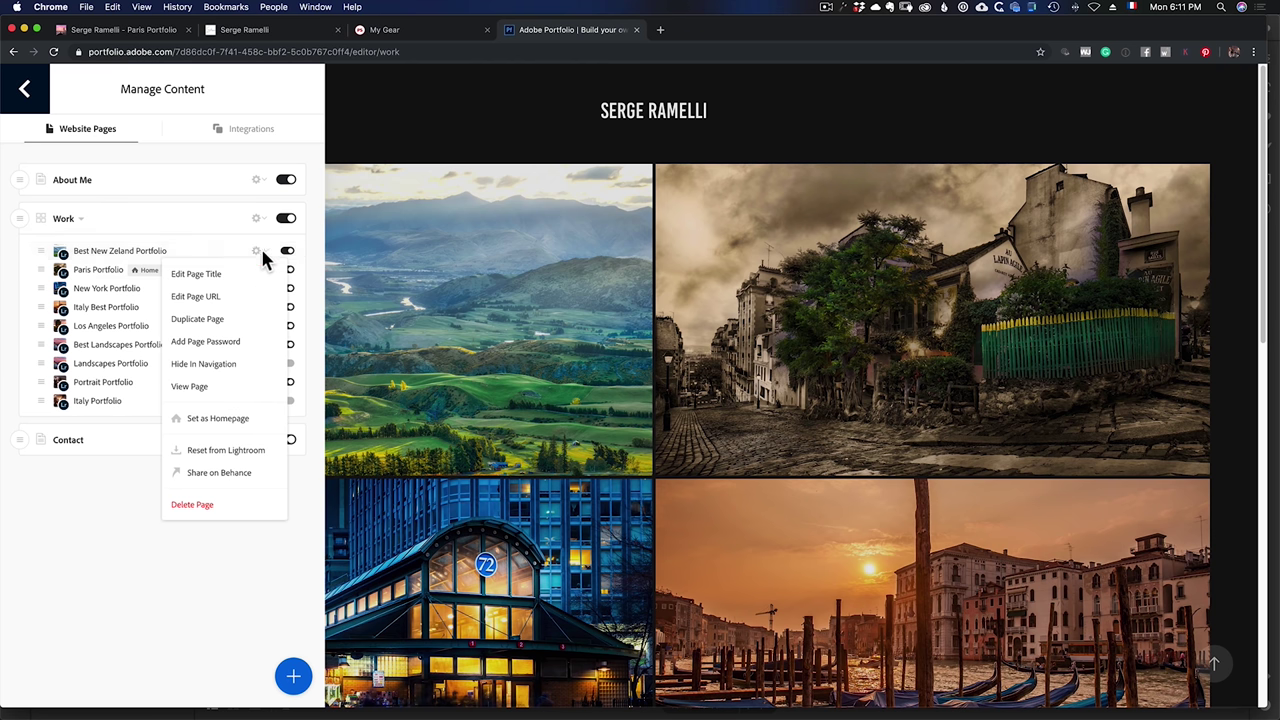
{"action": "left_click", "coordinate": [213, 276]}
{"action": "left_click", "coordinate": [127, 251]}
{"action": "key", "text": "Return"}
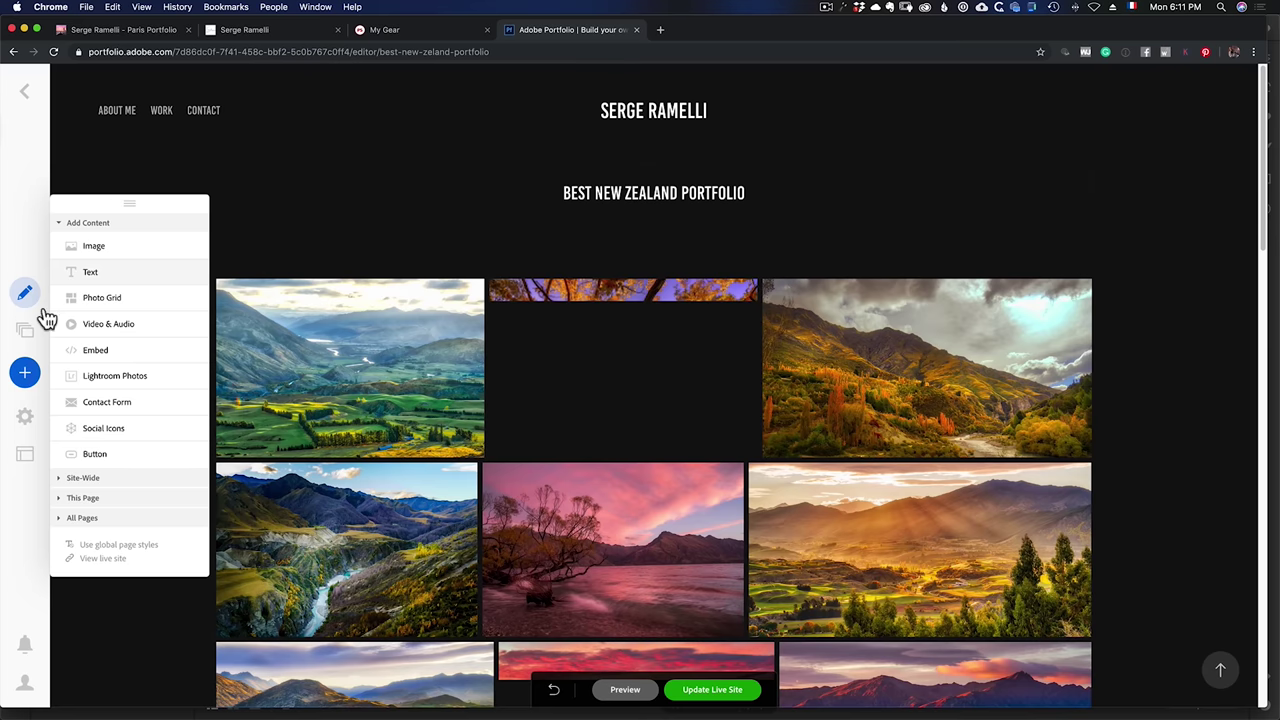
Move the Best New Zealand Portfolio page to the end of the Work pages and return to the page editor to view its photos.
{"action": "left_click", "coordinate": [31, 333]}
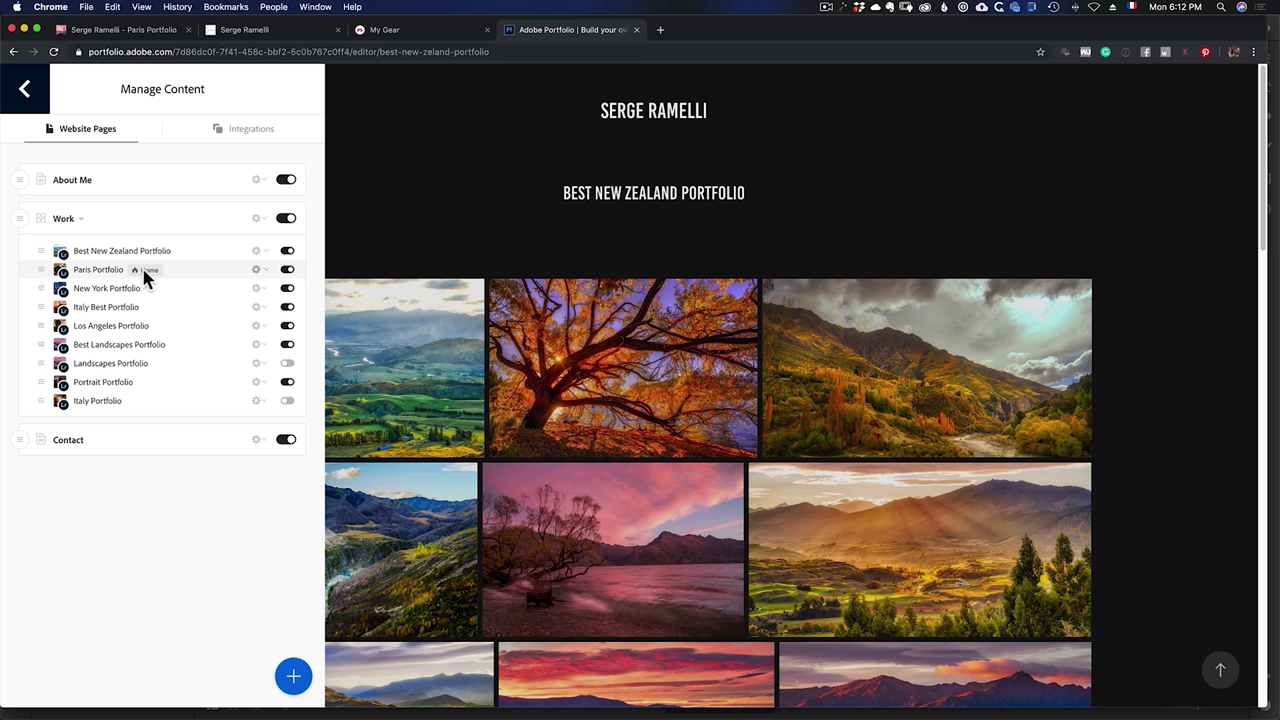
{"action": "left_click", "coordinate": [257, 251]}
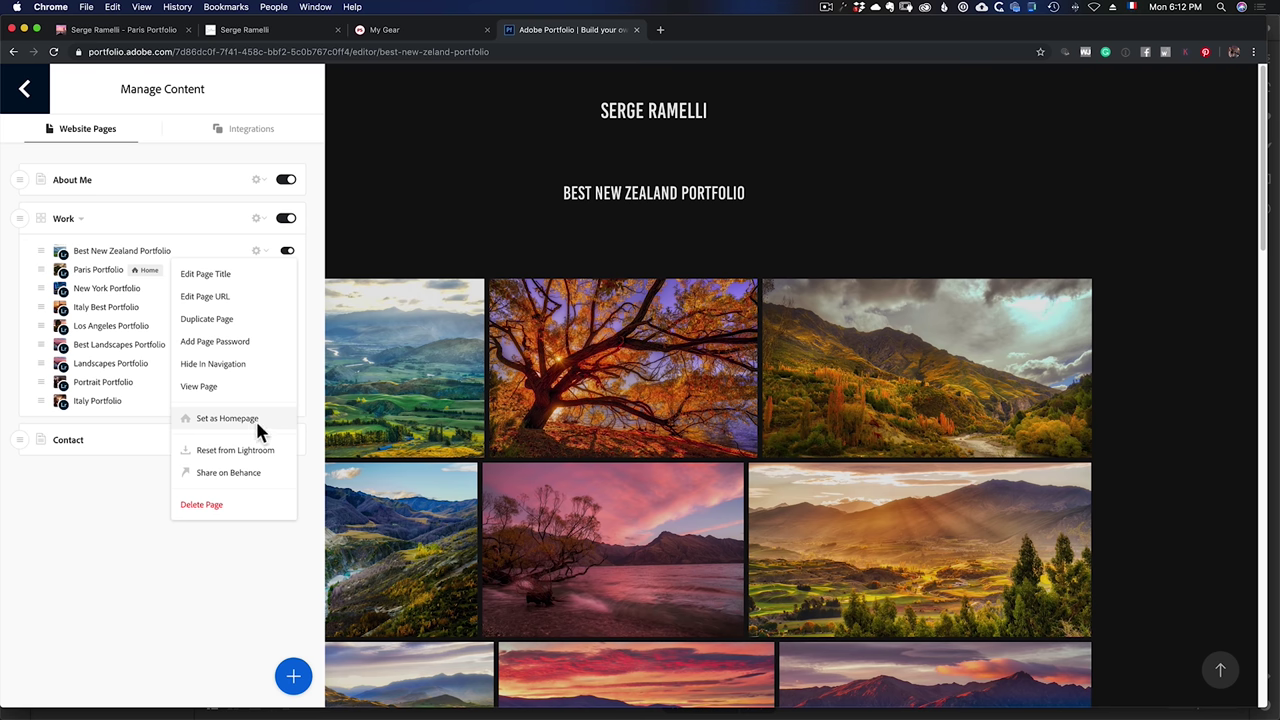
{"action": "left_click", "coordinate": [193, 251]}
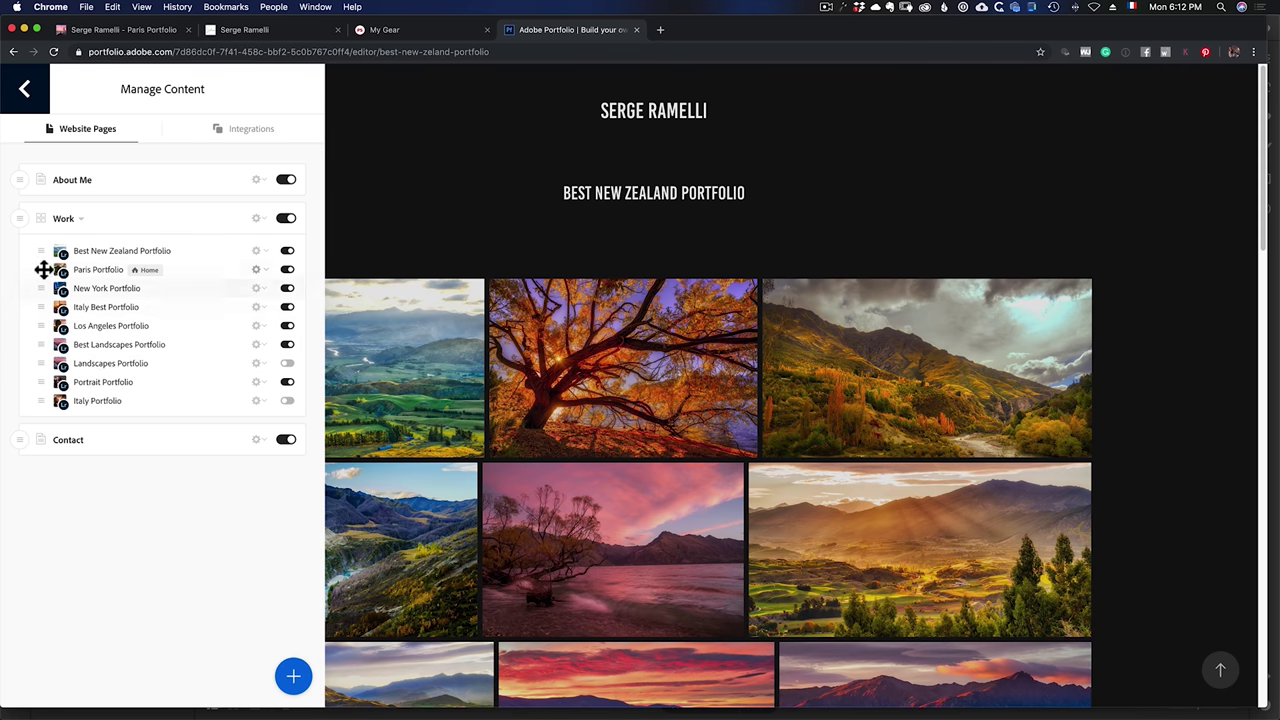
{"action": "left_click_drag", "start_coordinate": [41, 251], "coordinate": [43, 398]}
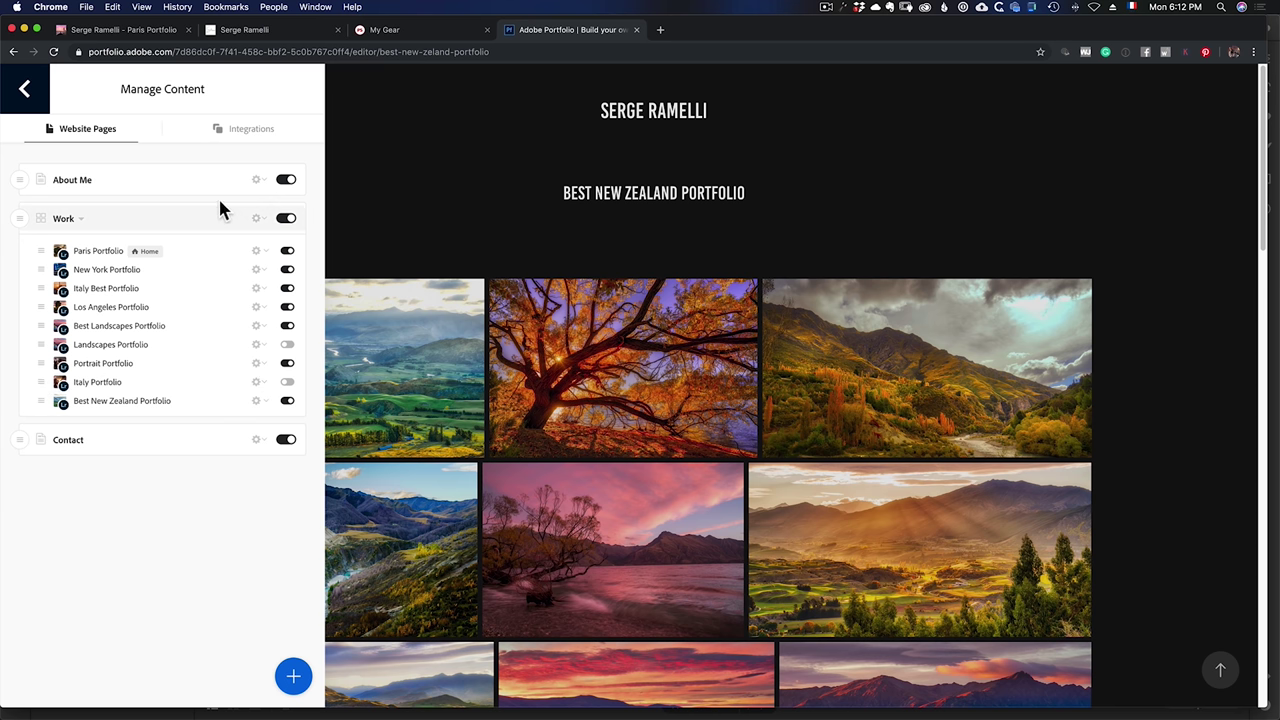
{"action": "left_click", "coordinate": [414, 200]}
{"action": "scroll", "coordinate": [790, 500], "scroll_direction": "down", "scroll_amount": 15}
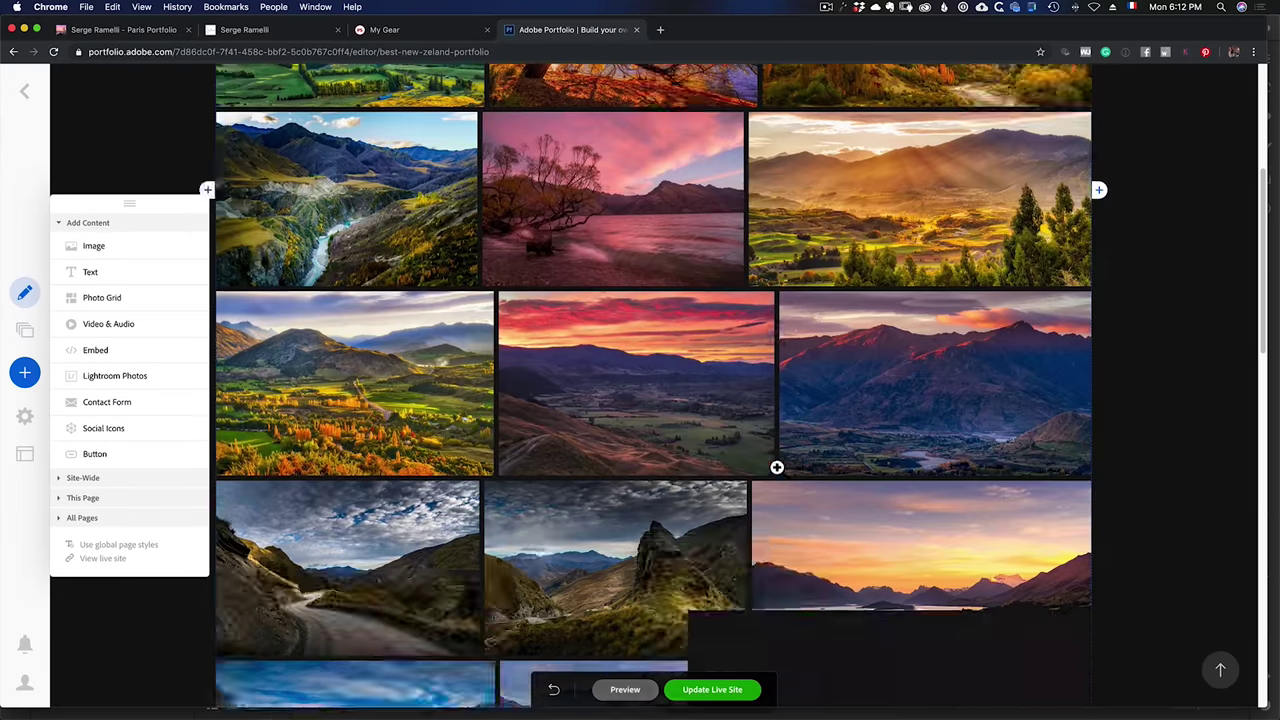
Browse the available site themes, including Ludwig, Rose, Hegen, Marina, Andreas and Lukas, and return to the home page editor without switching.
{"action": "scroll", "coordinate": [783, 443], "scroll_direction": "up", "scroll_amount": 12}
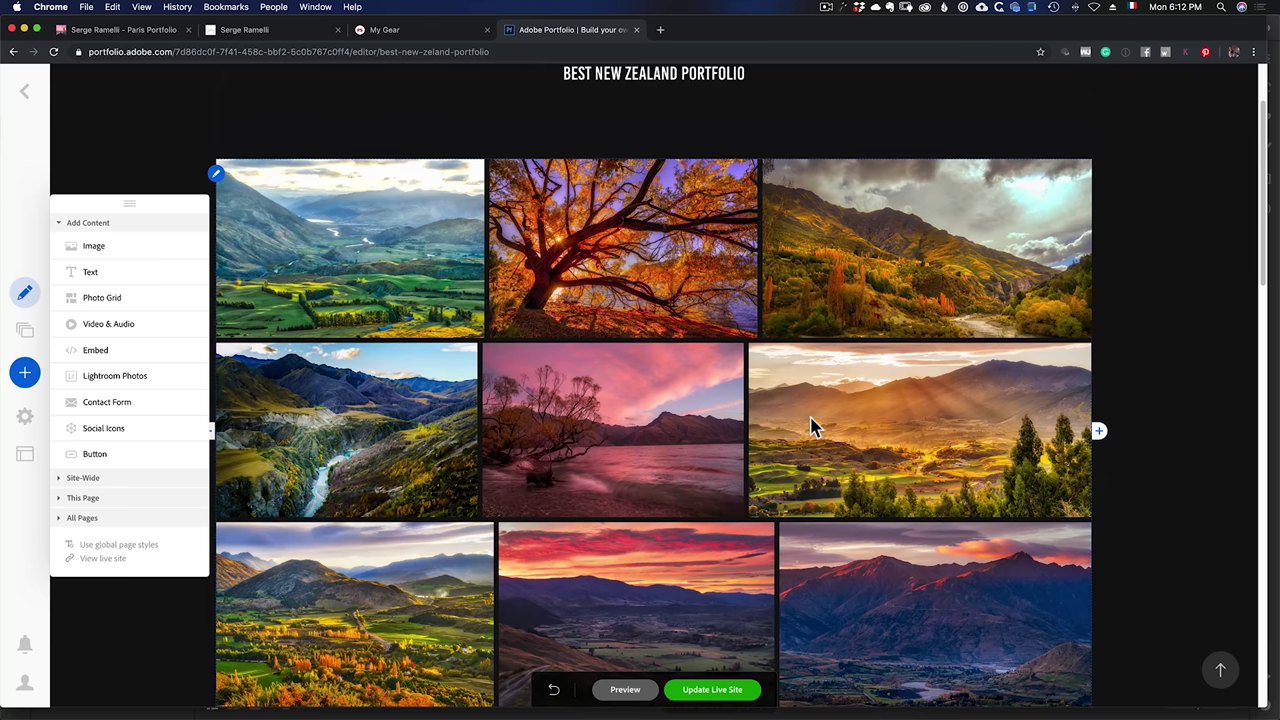
{"action": "scroll", "coordinate": [604, 403], "scroll_direction": "up", "scroll_amount": 2}
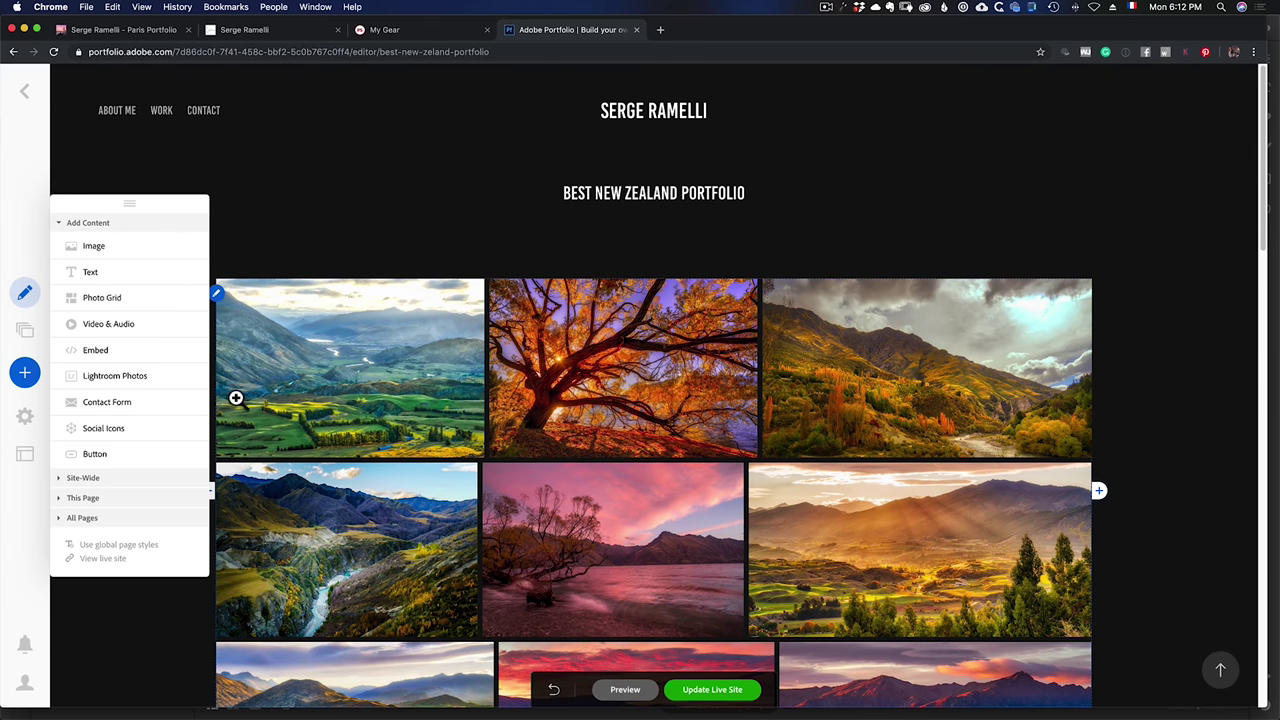
{"action": "left_click", "coordinate": [25, 454]}
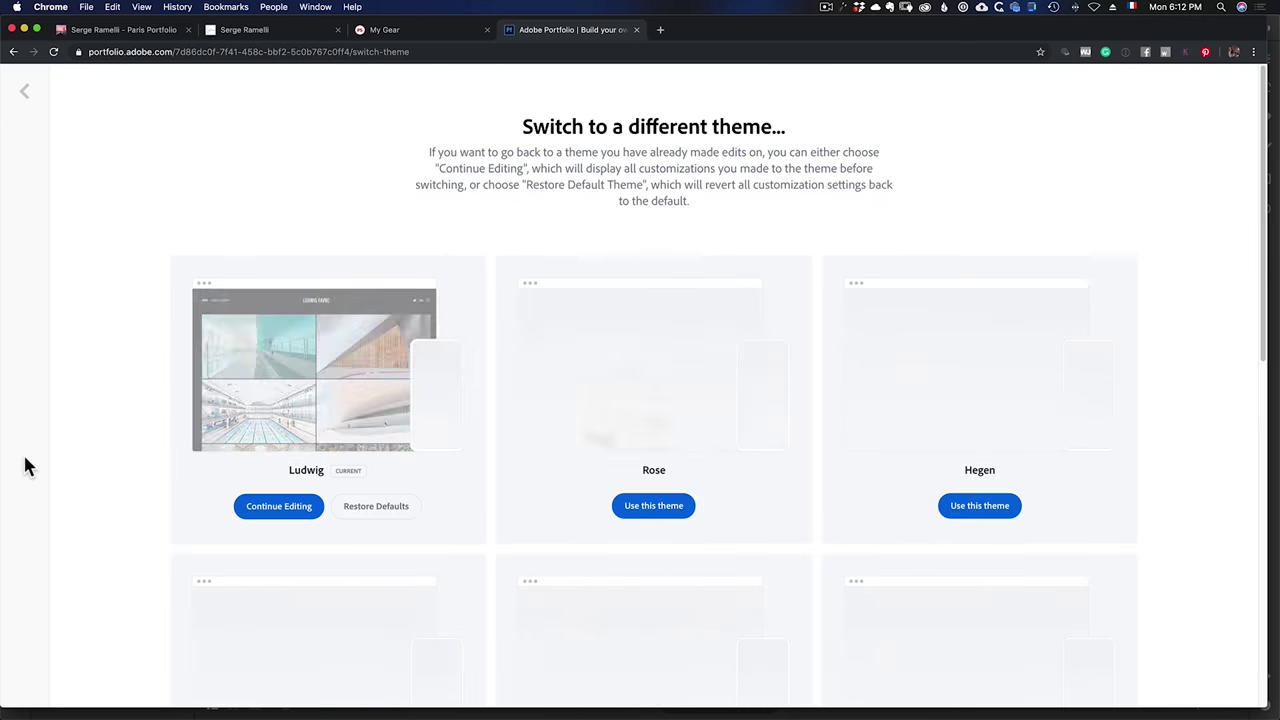
{"action": "scroll", "coordinate": [750, 382], "scroll_direction": "down", "scroll_amount": 3}
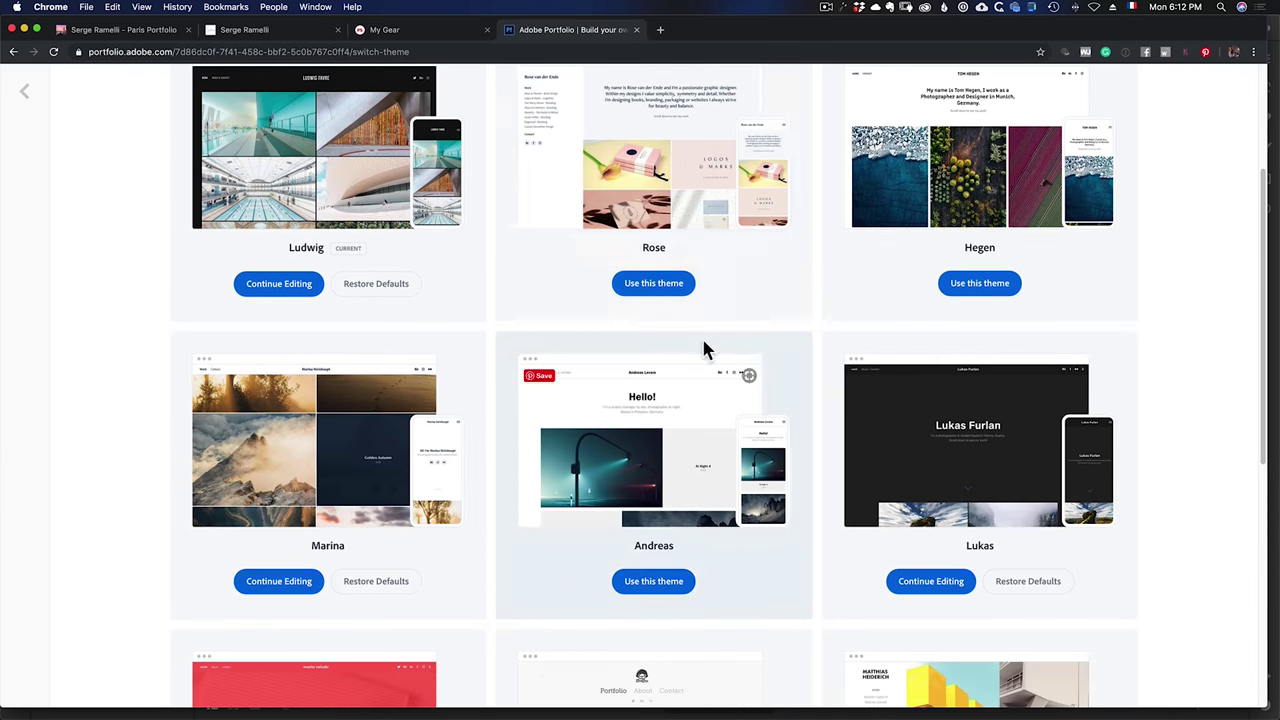
{"action": "scroll", "coordinate": [934, 374], "scroll_direction": "down", "scroll_amount": 1}
{"action": "scroll", "coordinate": [920, 371], "scroll_direction": "up", "scroll_amount": 3}
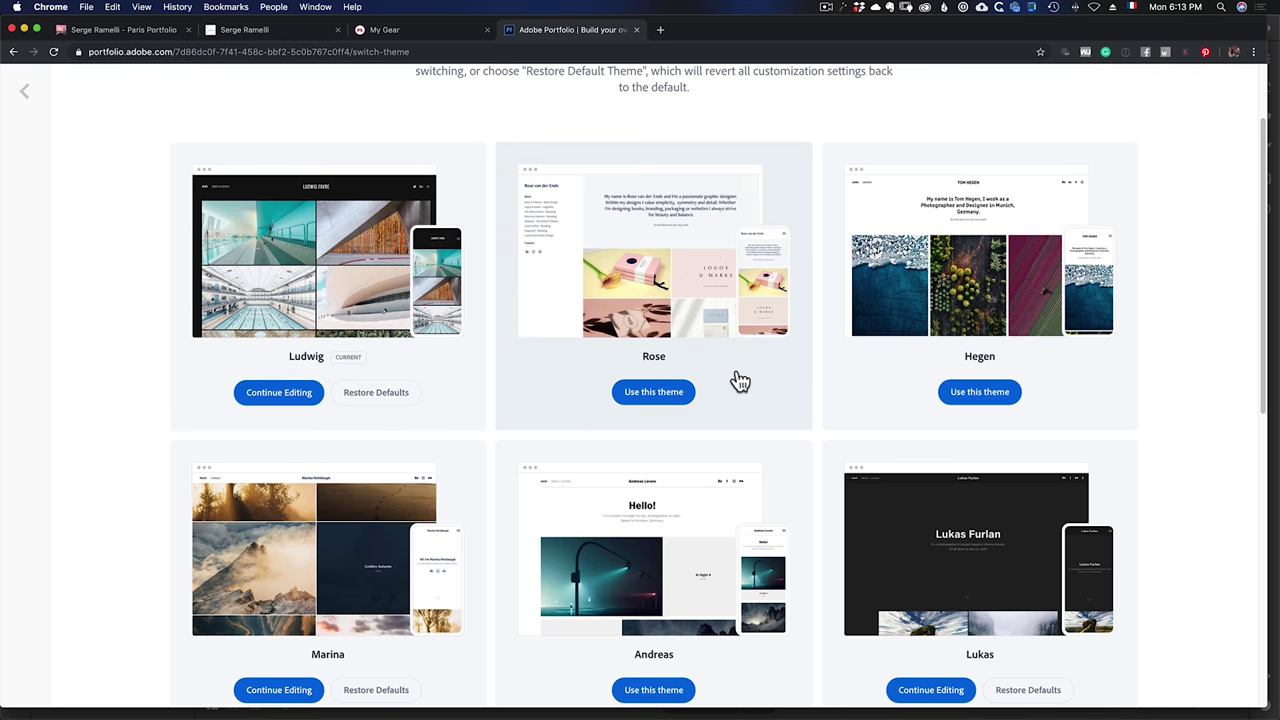
{"action": "scroll", "coordinate": [738, 381], "scroll_direction": "down", "scroll_amount": 3}
{"action": "scroll", "coordinate": [800, 450], "scroll_direction": "up", "scroll_amount": 1}
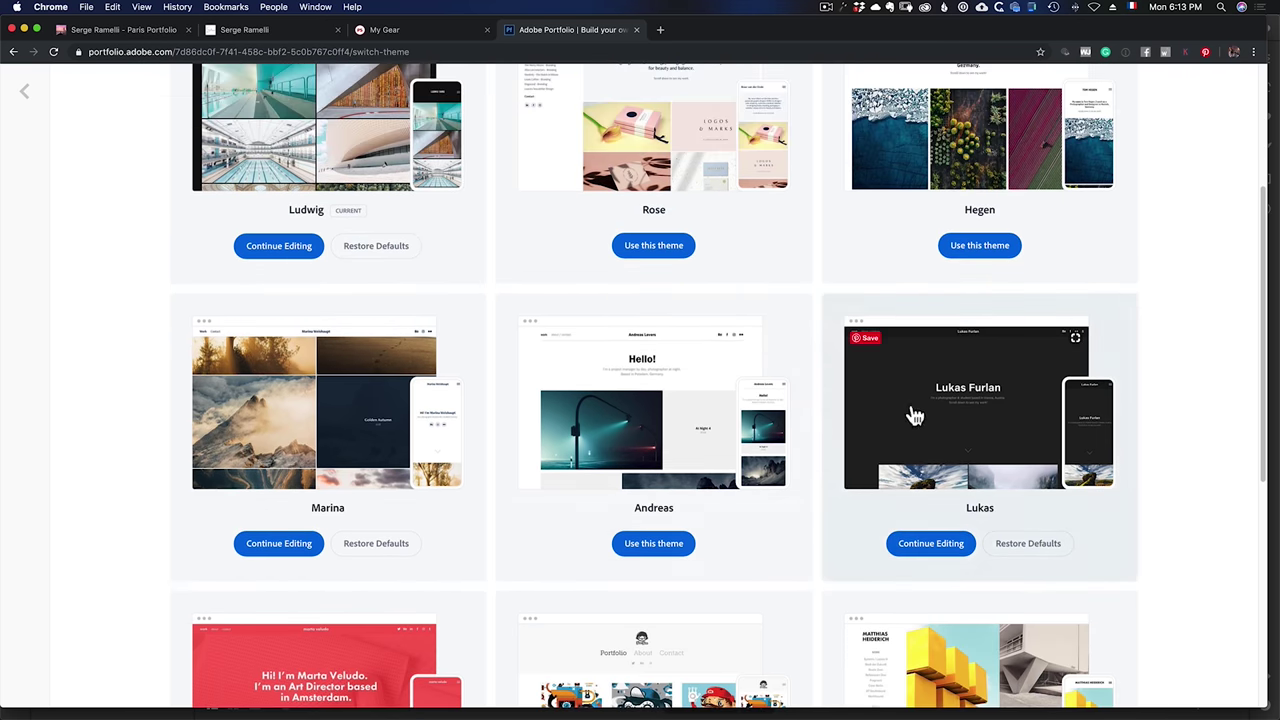
{"action": "scroll", "coordinate": [737, 306], "scroll_direction": "up", "scroll_amount": 3}
{"action": "left_click", "coordinate": [24, 91]}
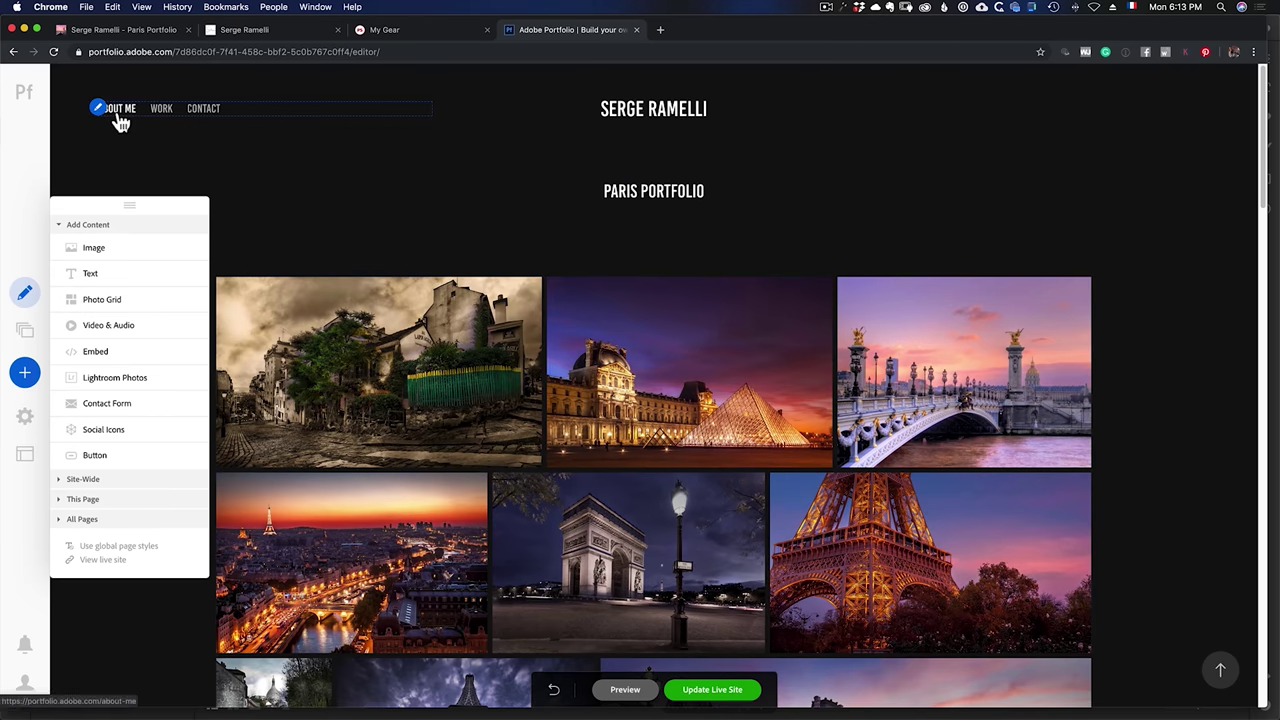
Review the About Me page and the portfolio covers in the Work gallery down to Best New Zealand Portfolio.
{"action": "left_click", "coordinate": [122, 117]}
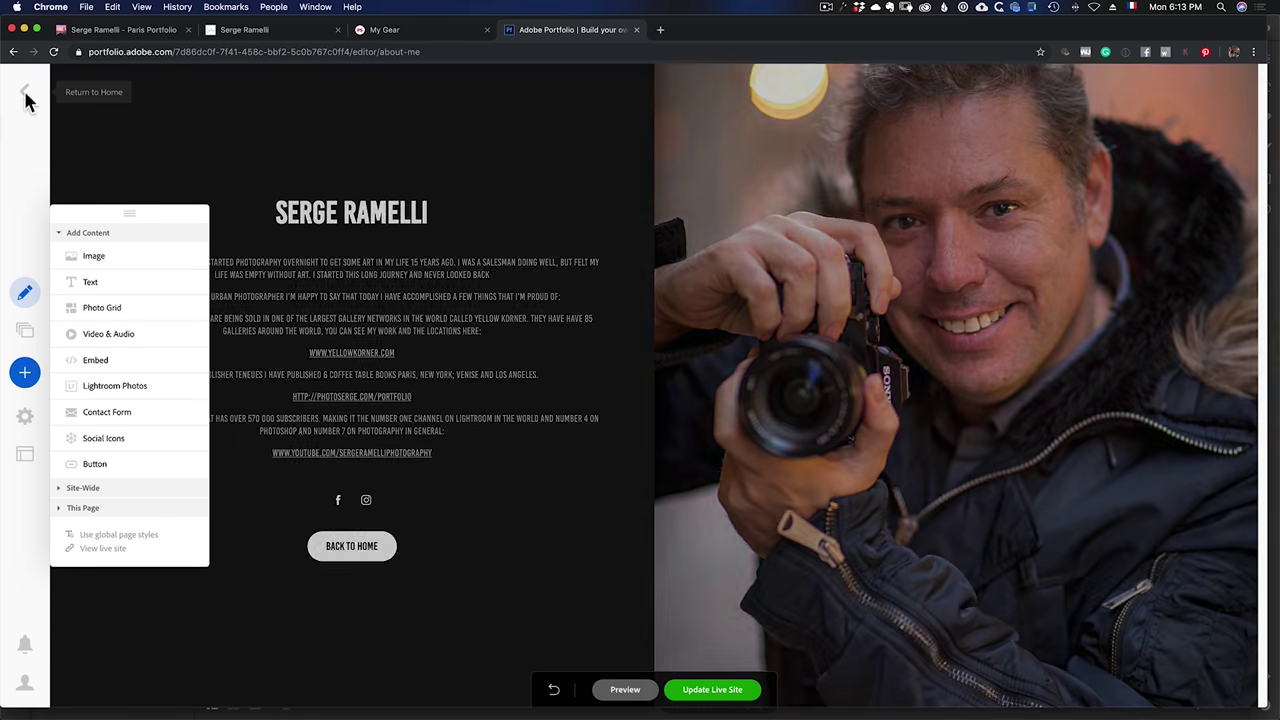
{"action": "left_click", "coordinate": [27, 98]}
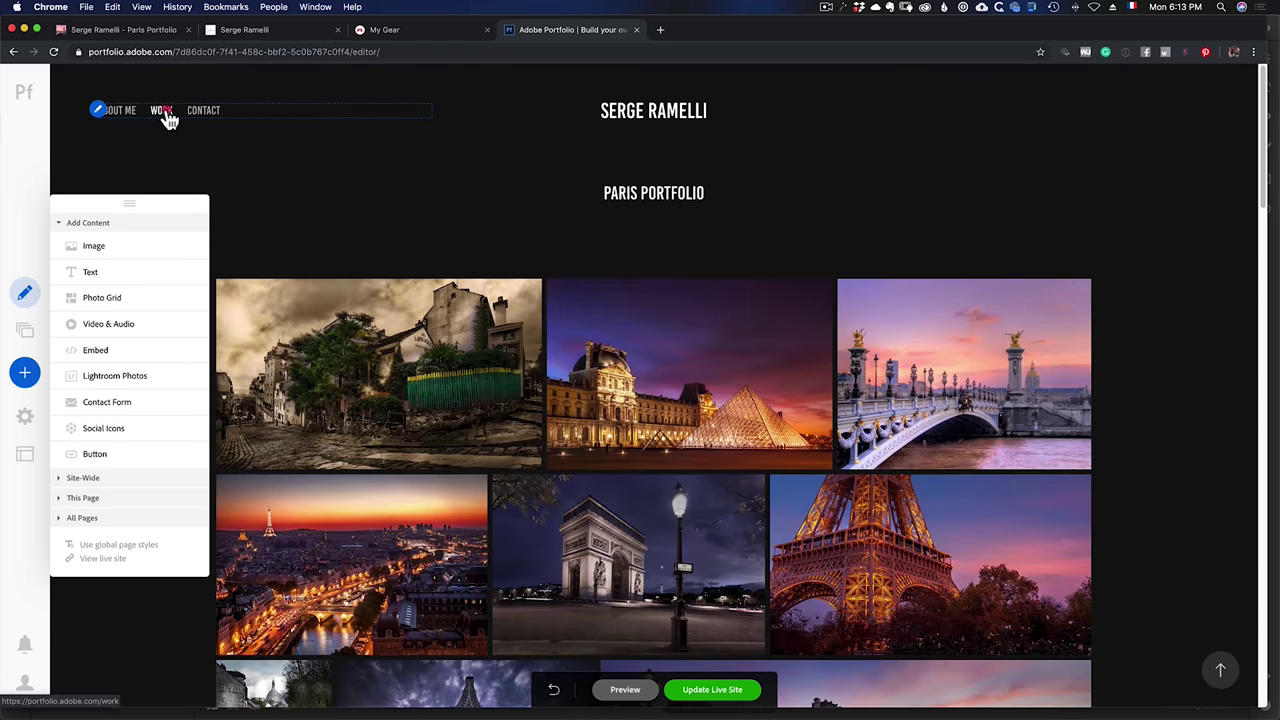
{"action": "left_click", "coordinate": [166, 117]}
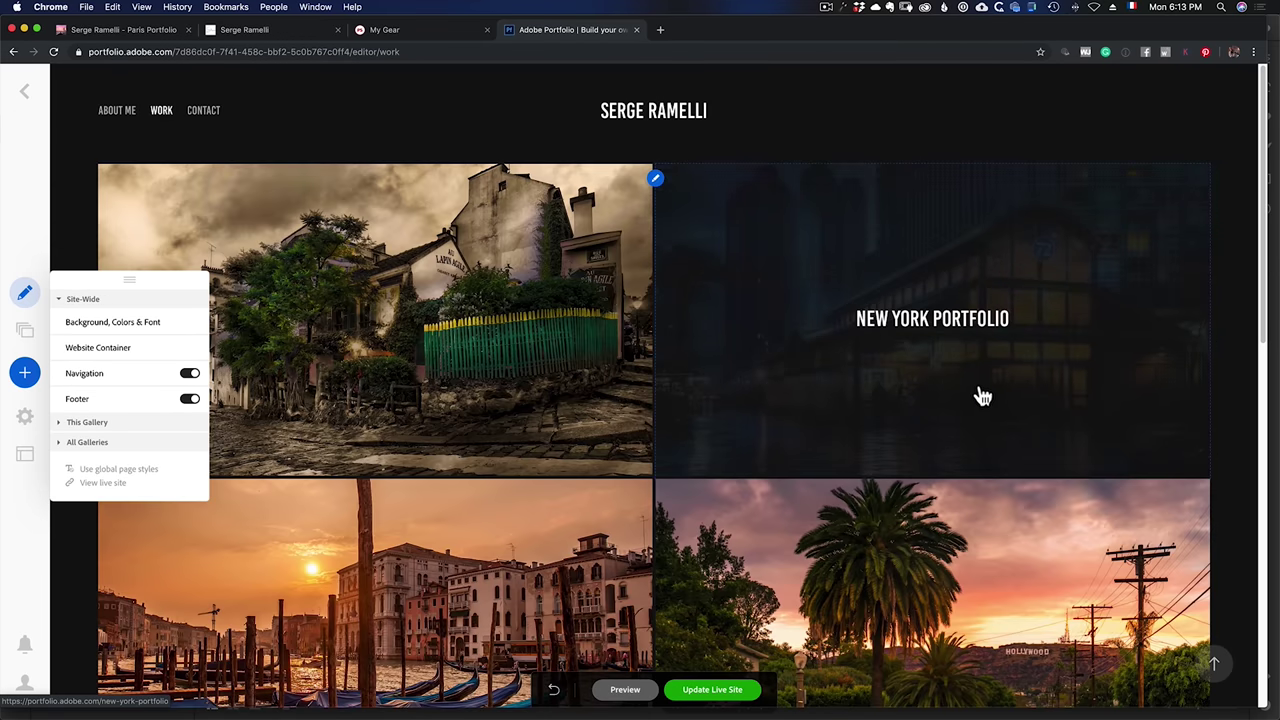
{"action": "scroll", "coordinate": [891, 420], "scroll_direction": "down", "scroll_amount": 2}
{"action": "scroll", "coordinate": [891, 420], "scroll_direction": "up", "scroll_amount": 2}
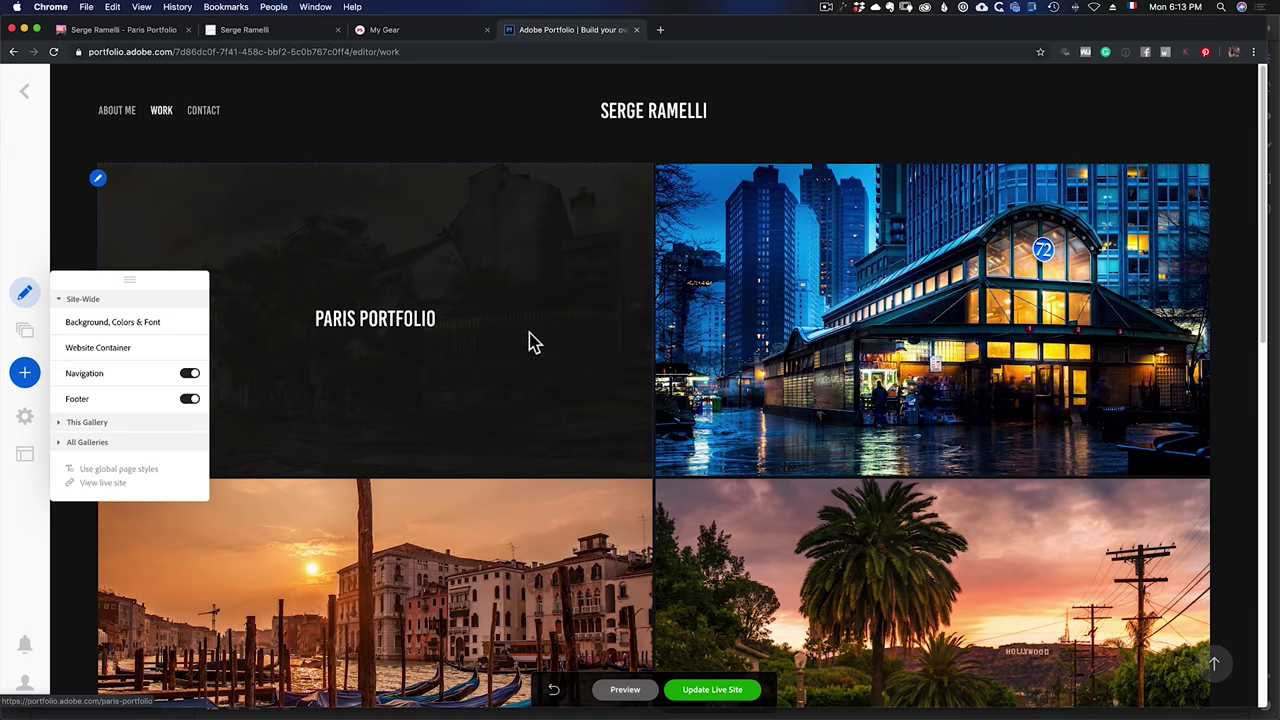
{"action": "scroll", "coordinate": [874, 346], "scroll_direction": "down", "scroll_amount": 2}
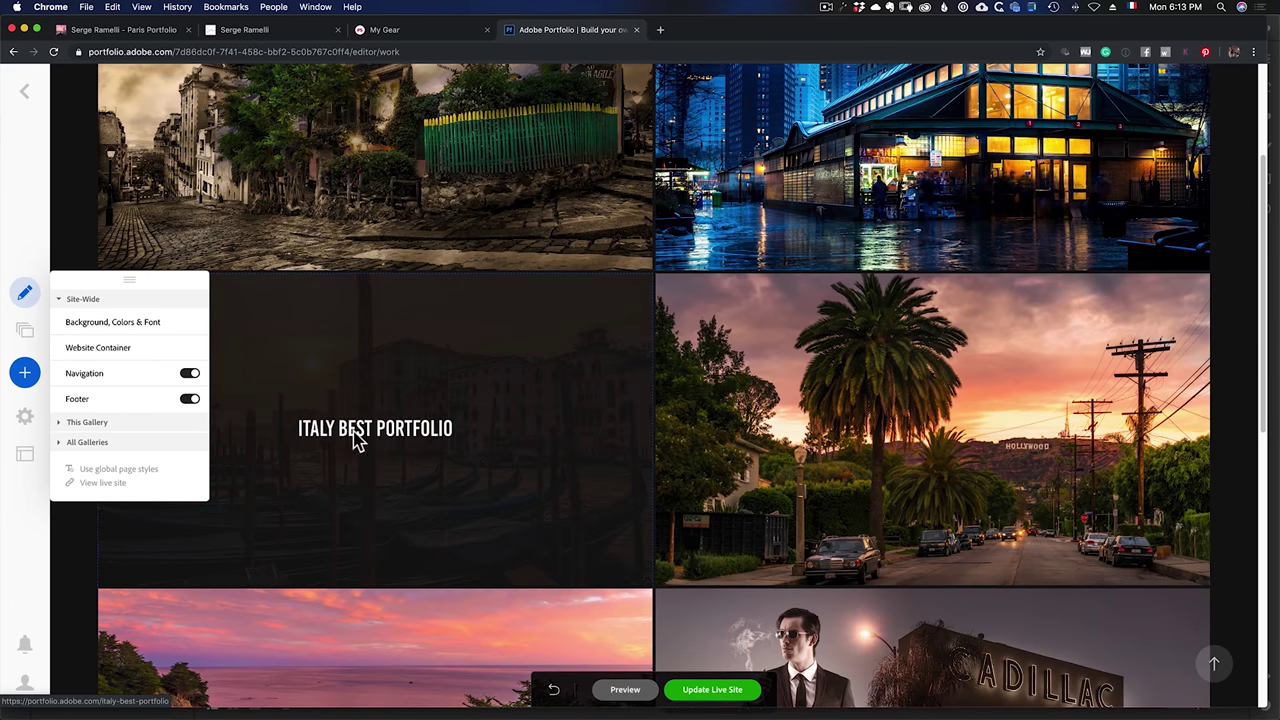
{"action": "scroll", "coordinate": [890, 455], "scroll_direction": "down", "scroll_amount": 5}
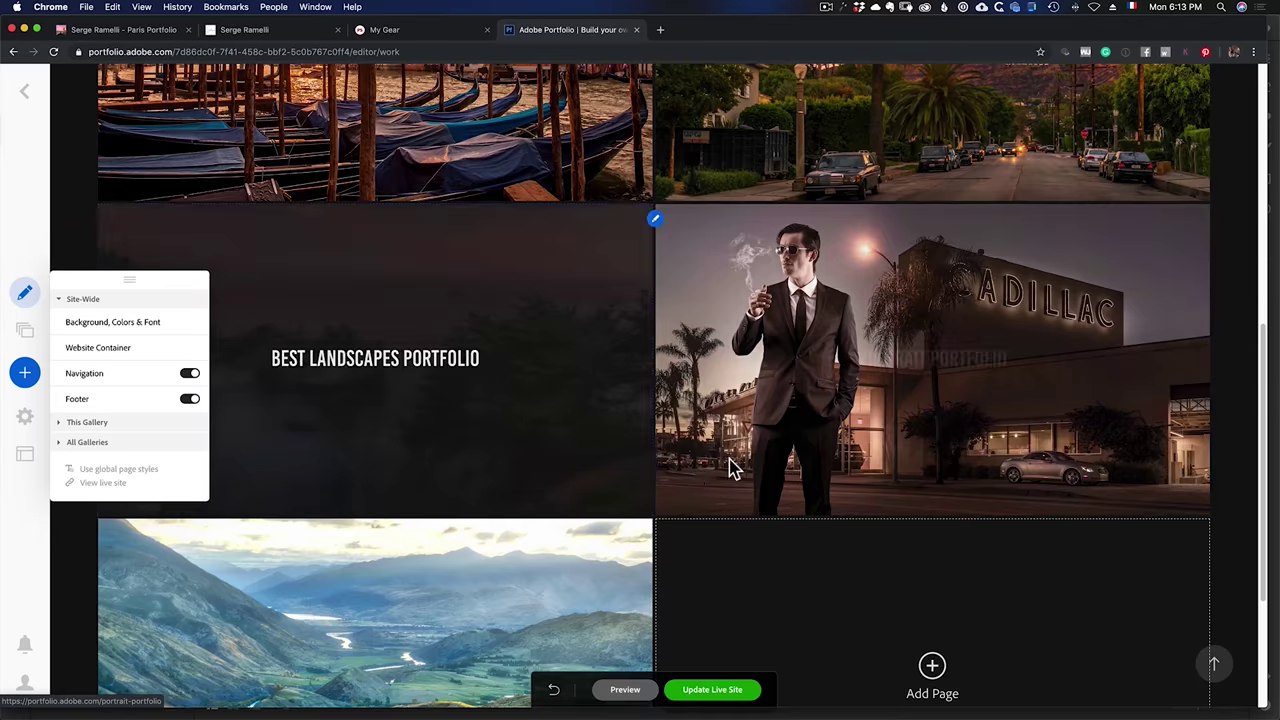
{"action": "scroll", "coordinate": [718, 470], "scroll_direction": "down", "scroll_amount": 3}
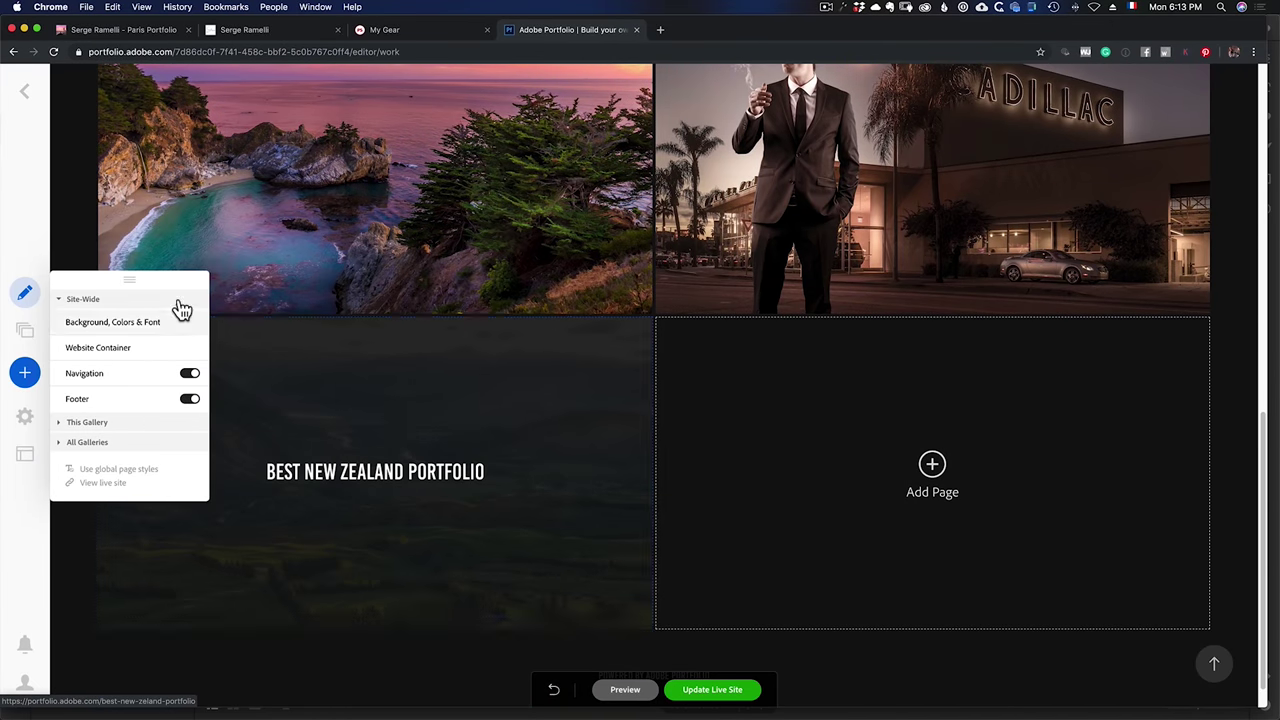
Change the cover image of the Best New Zealand Portfolio page to the photo of the hill above orange autumn trees and green fields.
{"action": "left_click_drag", "start_coordinate": [137, 277], "coordinate": [940, 337]}
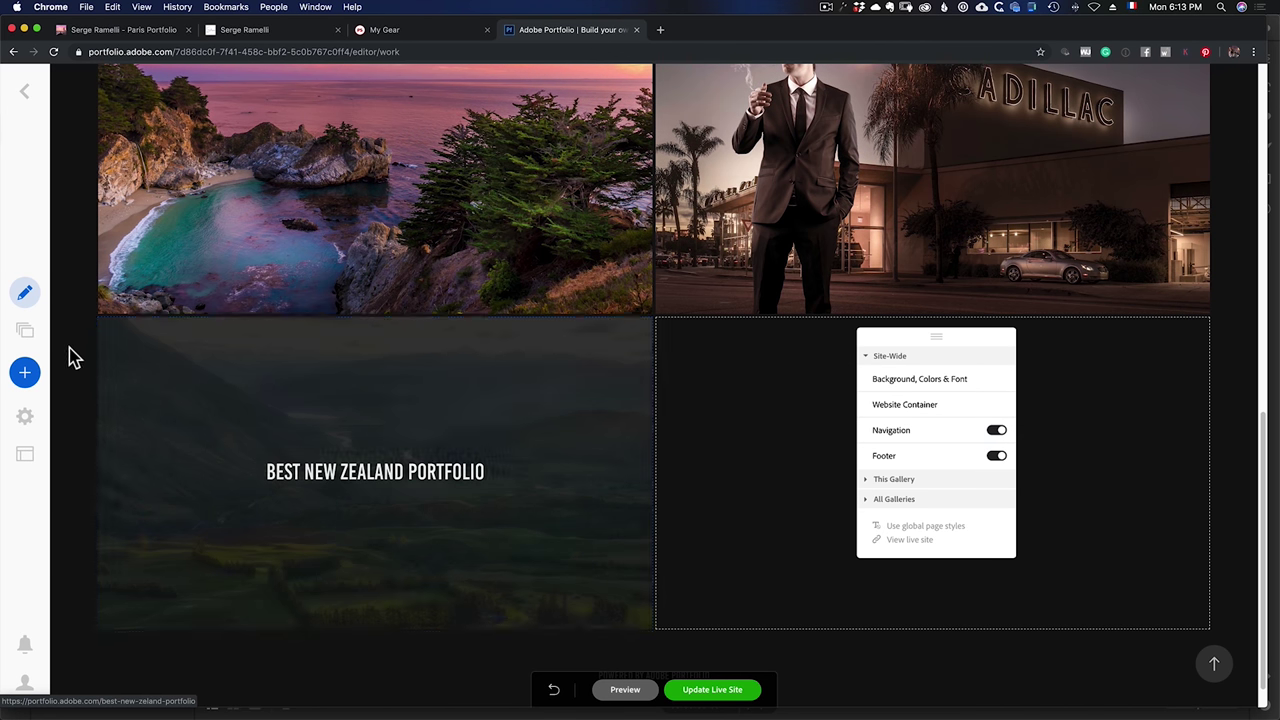
{"action": "left_click", "coordinate": [99, 333]}
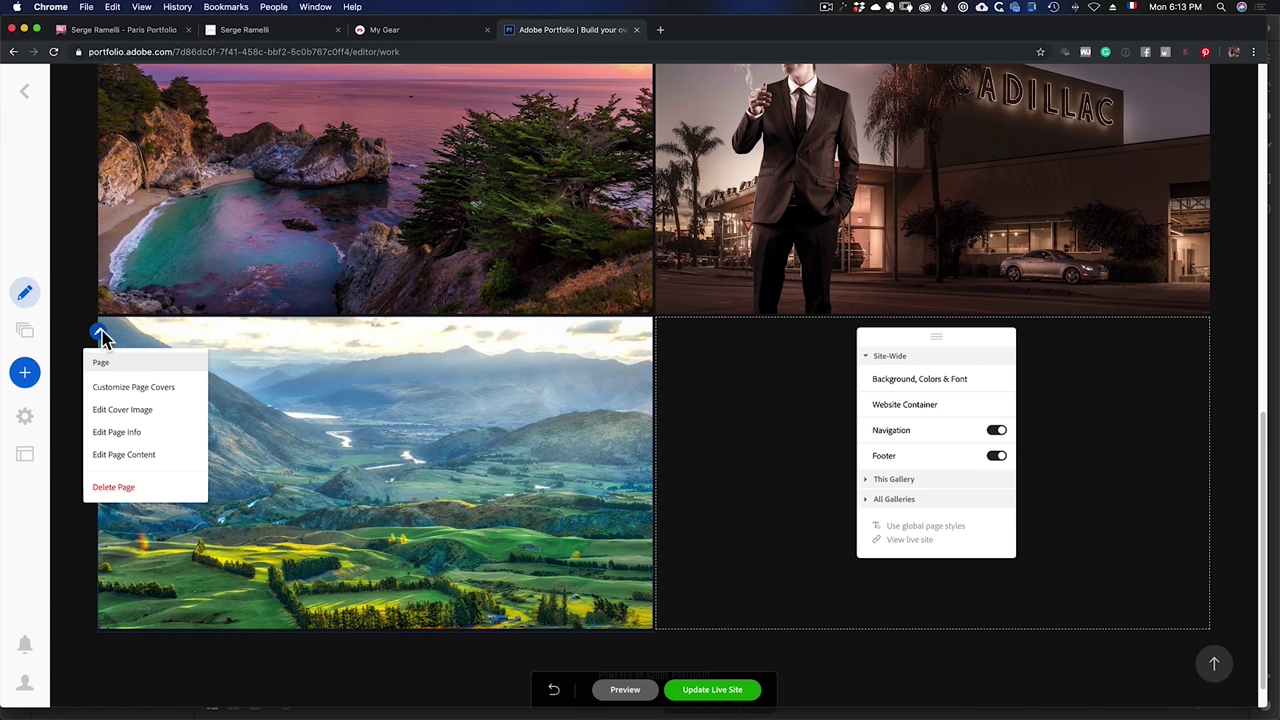
{"action": "left_click", "coordinate": [124, 411]}
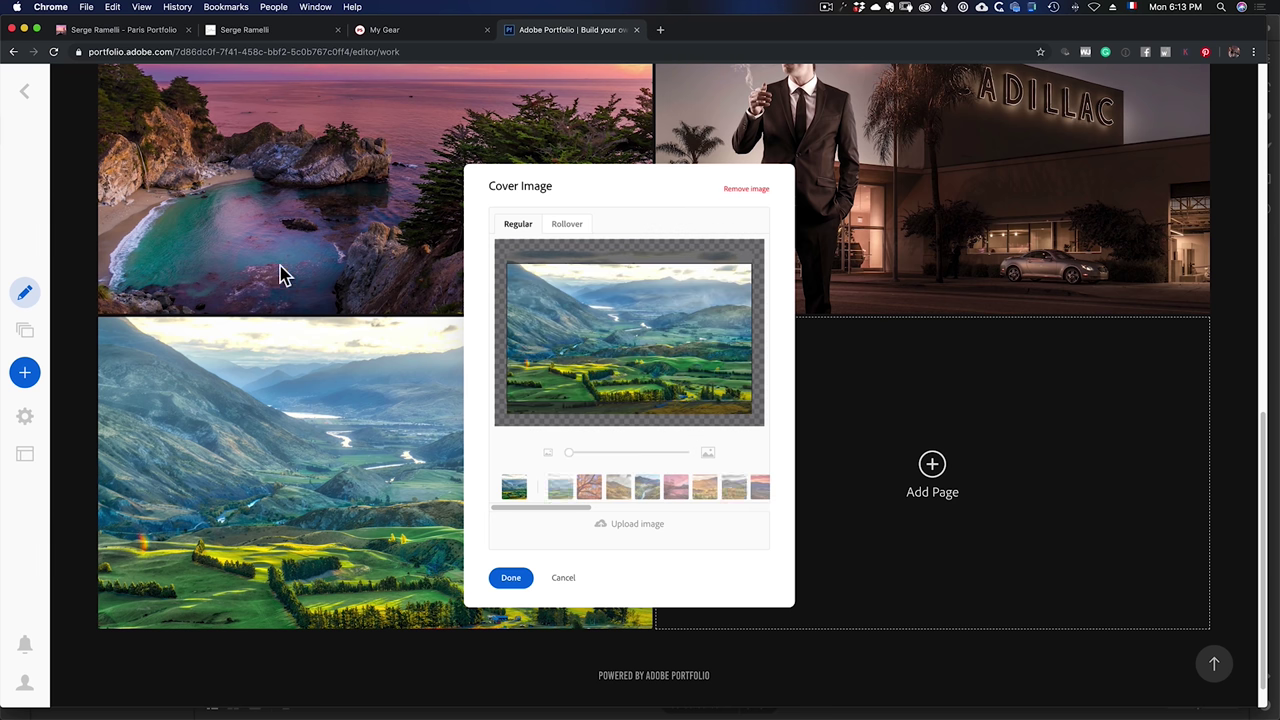
{"action": "left_click_drag", "start_coordinate": [571, 507], "coordinate": [620, 517]}
{"action": "scroll", "coordinate": [620, 487], "scroll_direction": "left", "scroll_amount": 2}
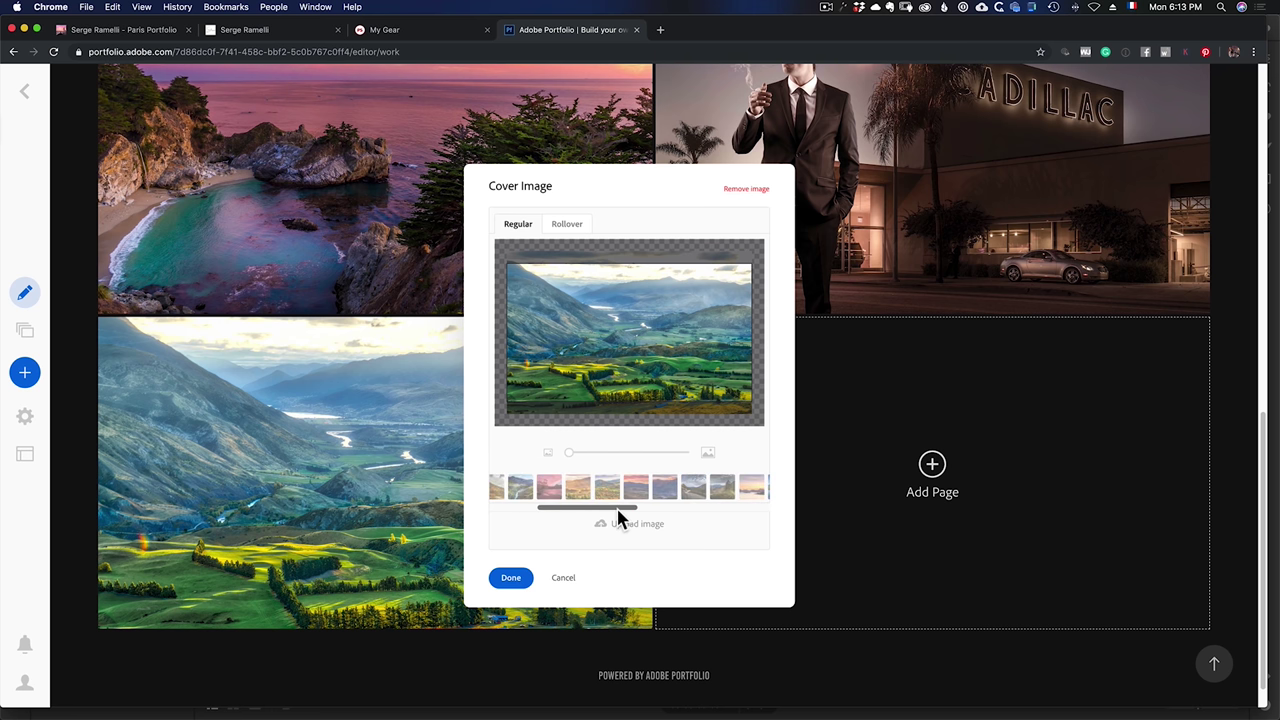
{"action": "left_click", "coordinate": [606, 488]}
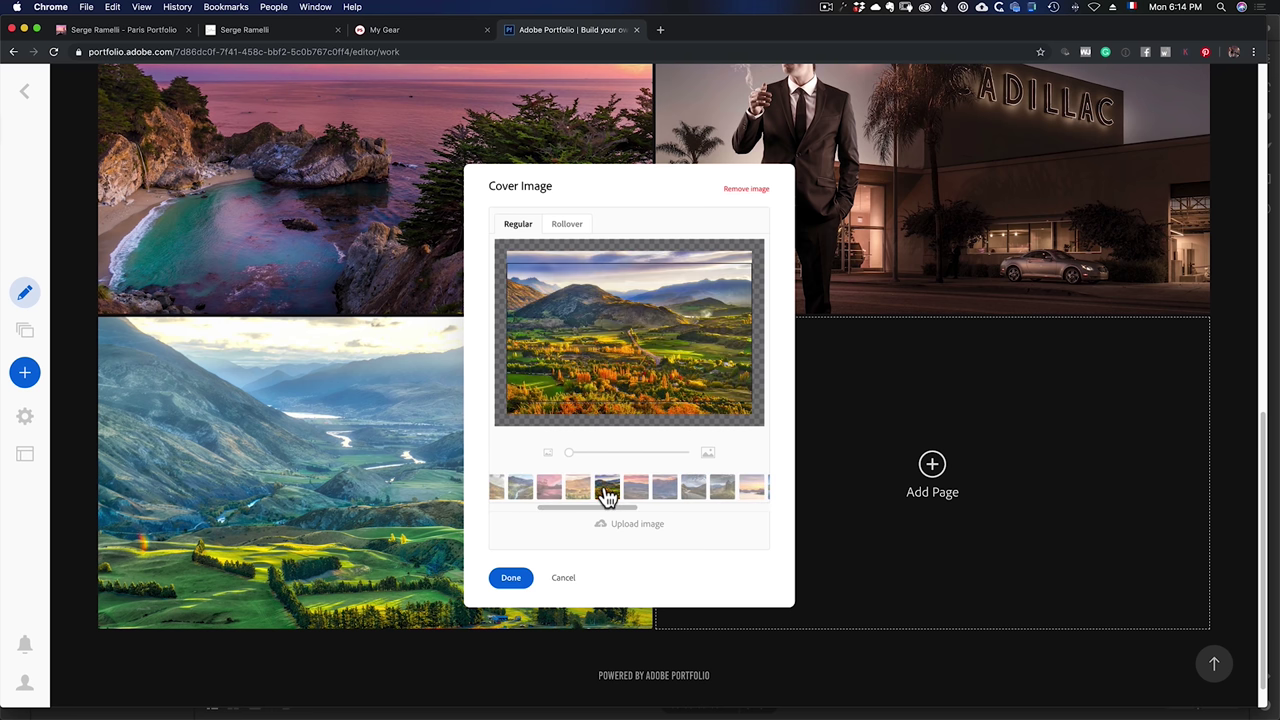
{"action": "left_click", "coordinate": [511, 579]}
{"action": "scroll", "coordinate": [711, 426], "scroll_direction": "up", "scroll_amount": 5}
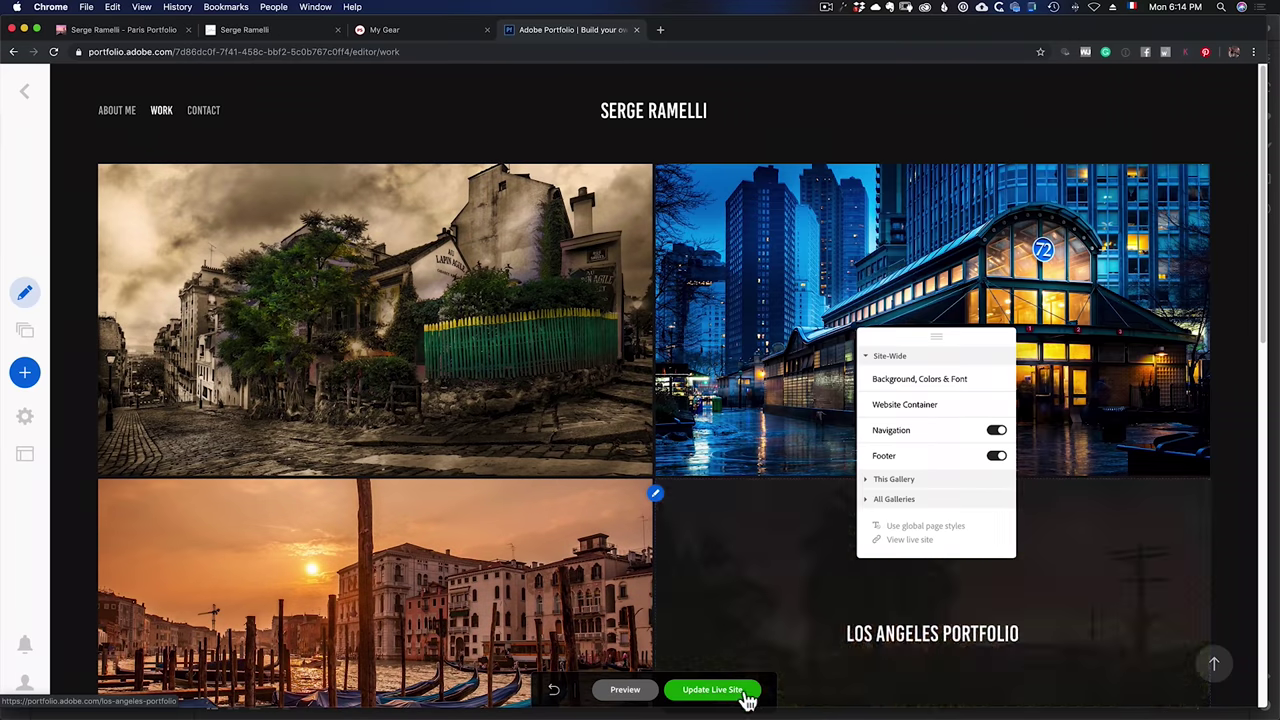
Hide and reshow the design options, place them between the Paris and New York covers, and check the list of website pages.
{"action": "left_click", "coordinate": [25, 293]}
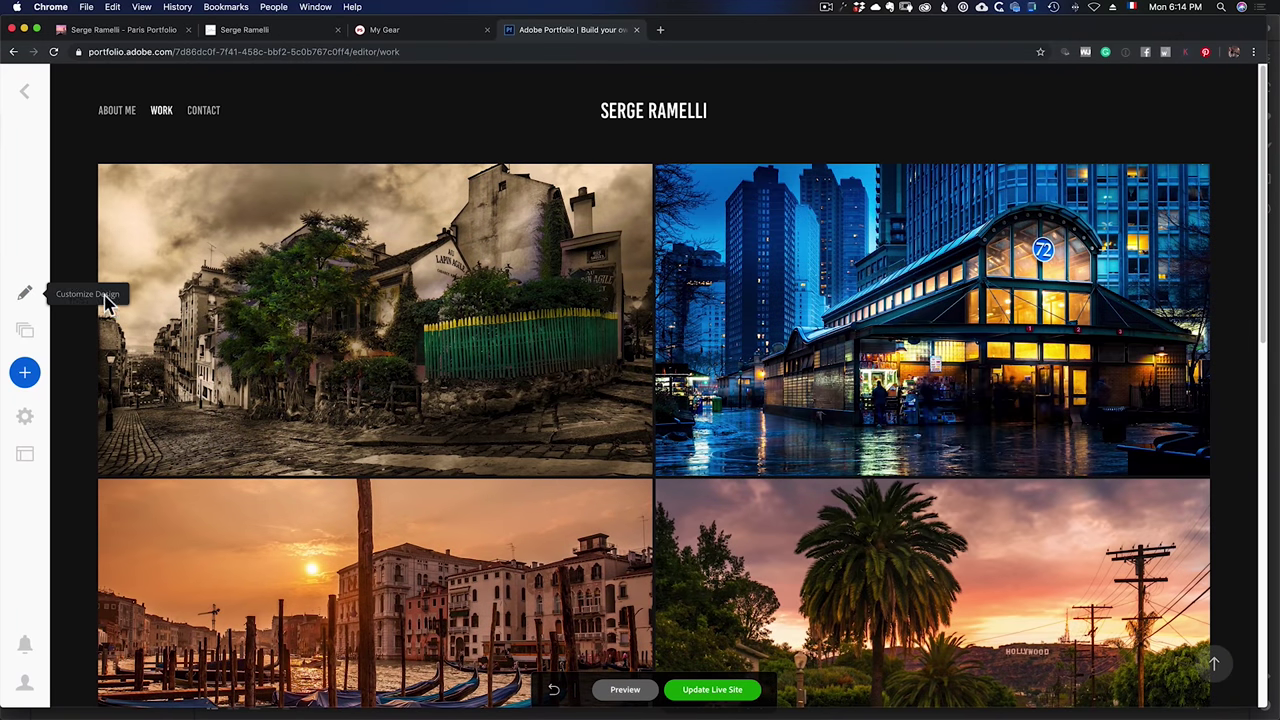
{"action": "left_click", "coordinate": [26, 294]}
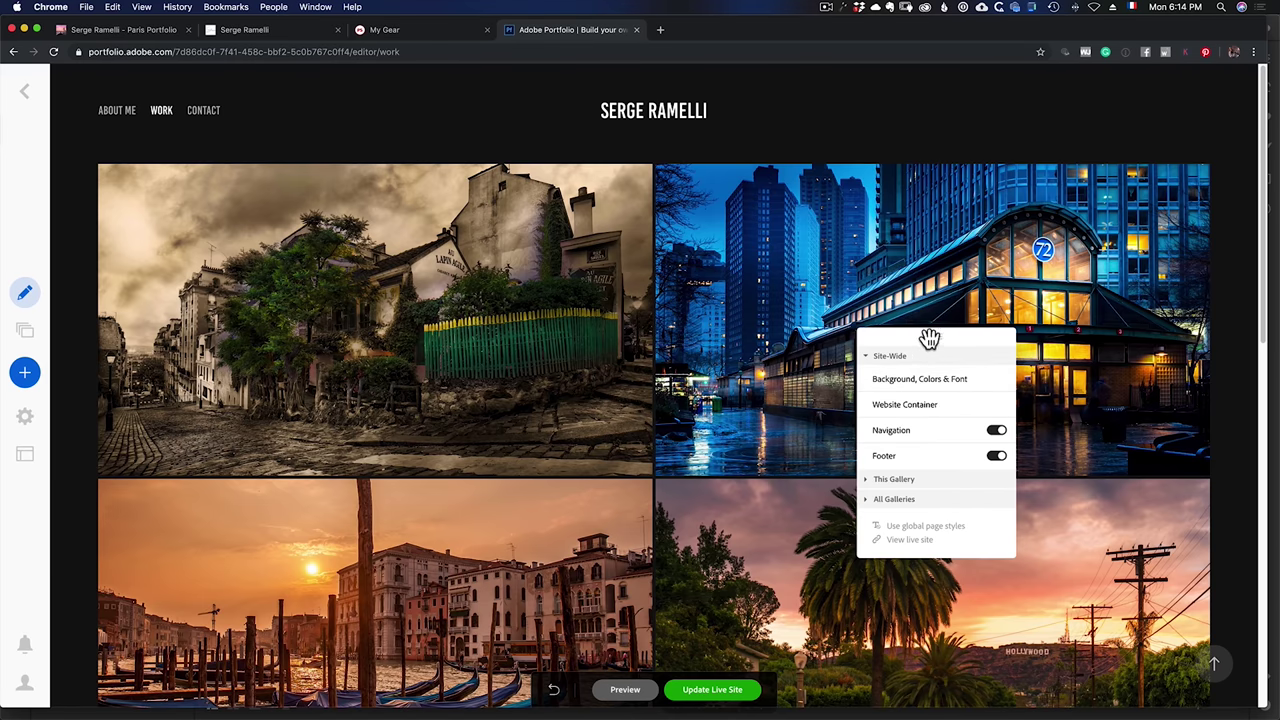
{"action": "left_click_drag", "start_coordinate": [929, 334], "coordinate": [694, 265]}
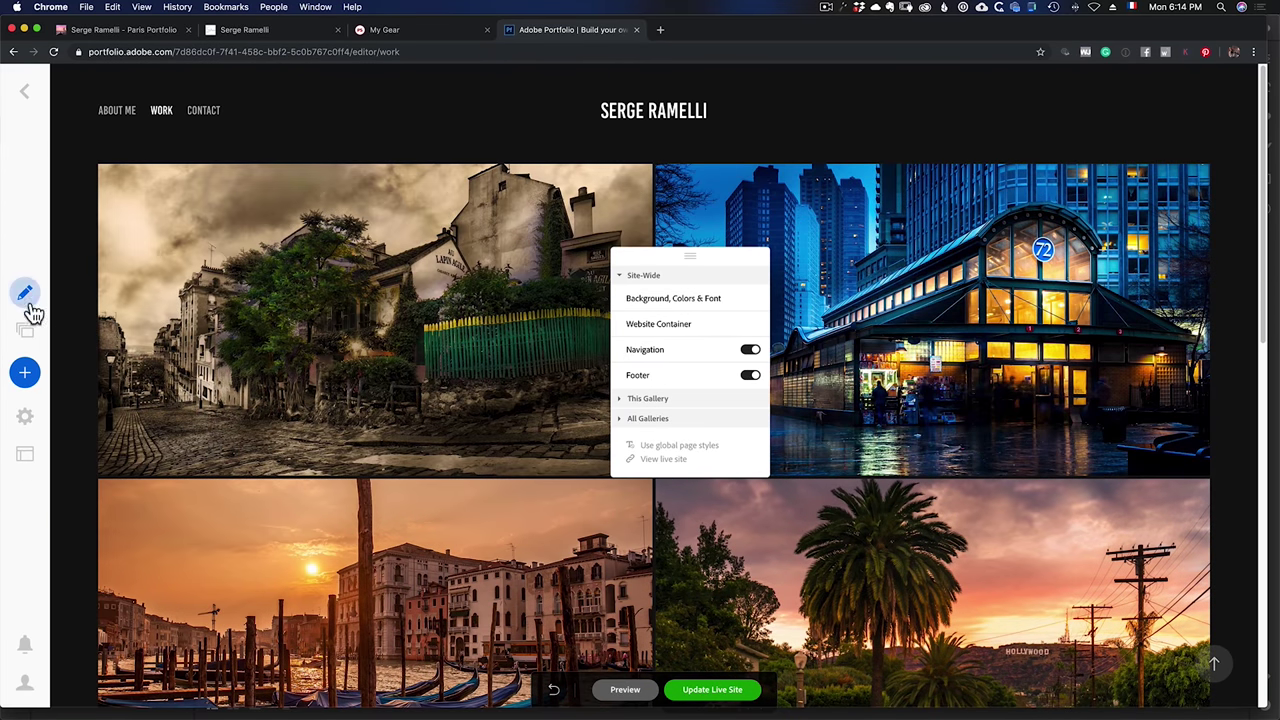
{"action": "left_click", "coordinate": [27, 336]}
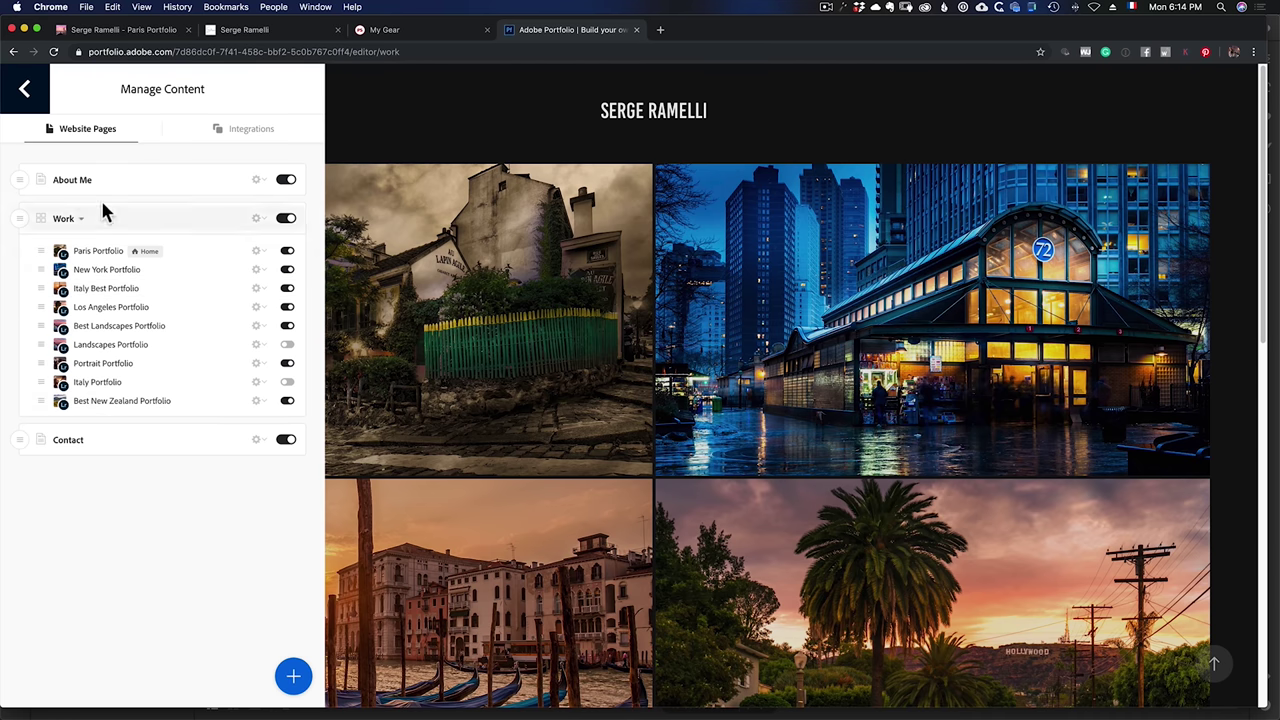
{"action": "left_click", "coordinate": [29, 97]}
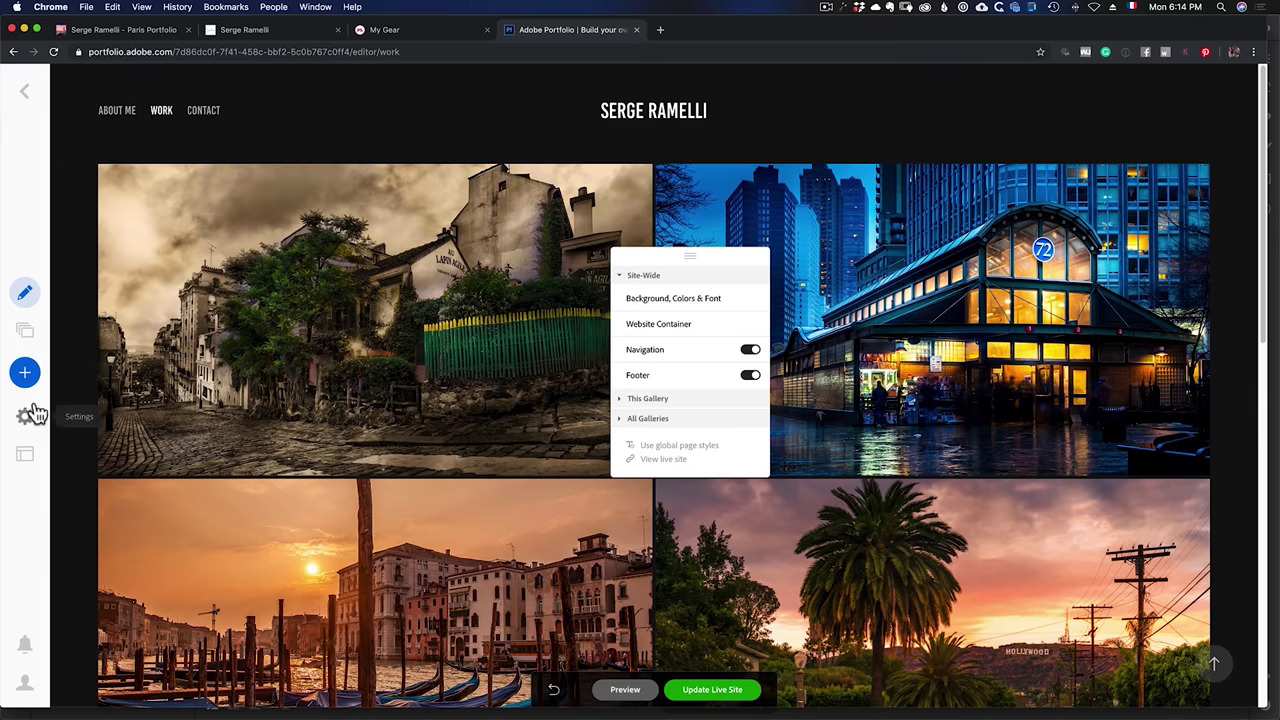
Examine the site's Domain Name, Homepage, 404 page and Google Analytics settings without changing them.
{"action": "left_click", "coordinate": [27, 420]}
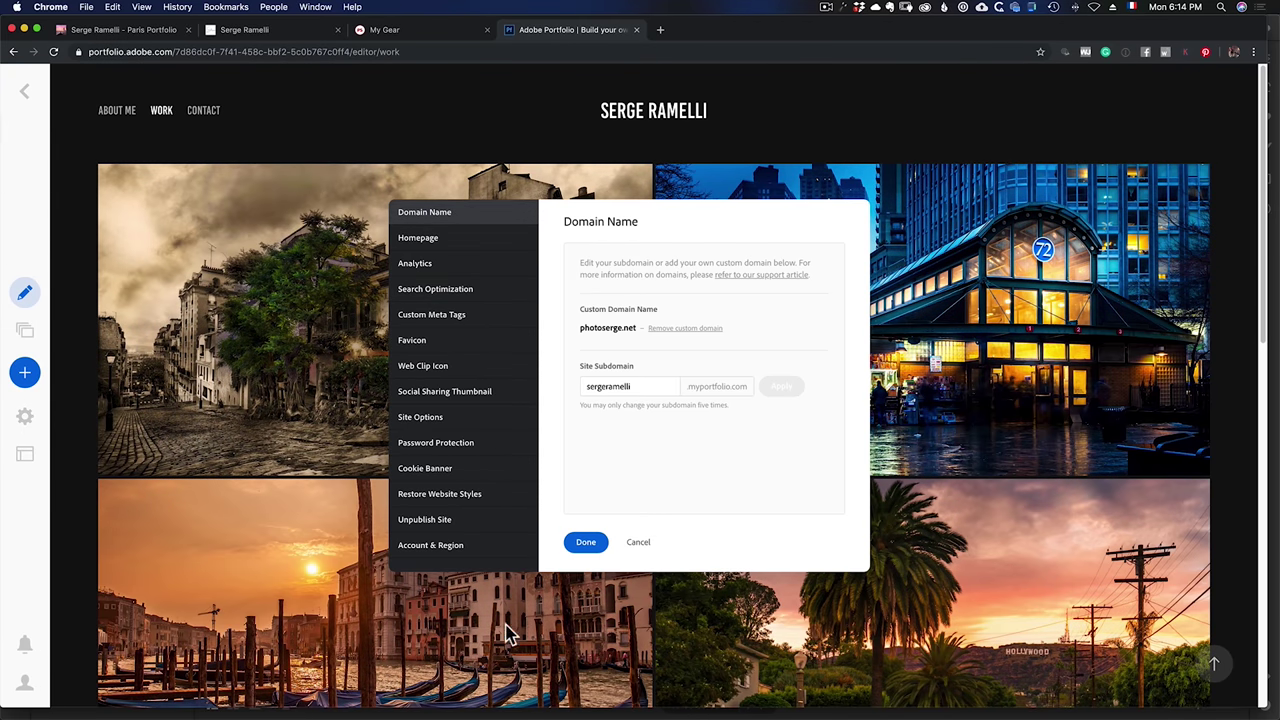
{"action": "left_click", "coordinate": [451, 251]}
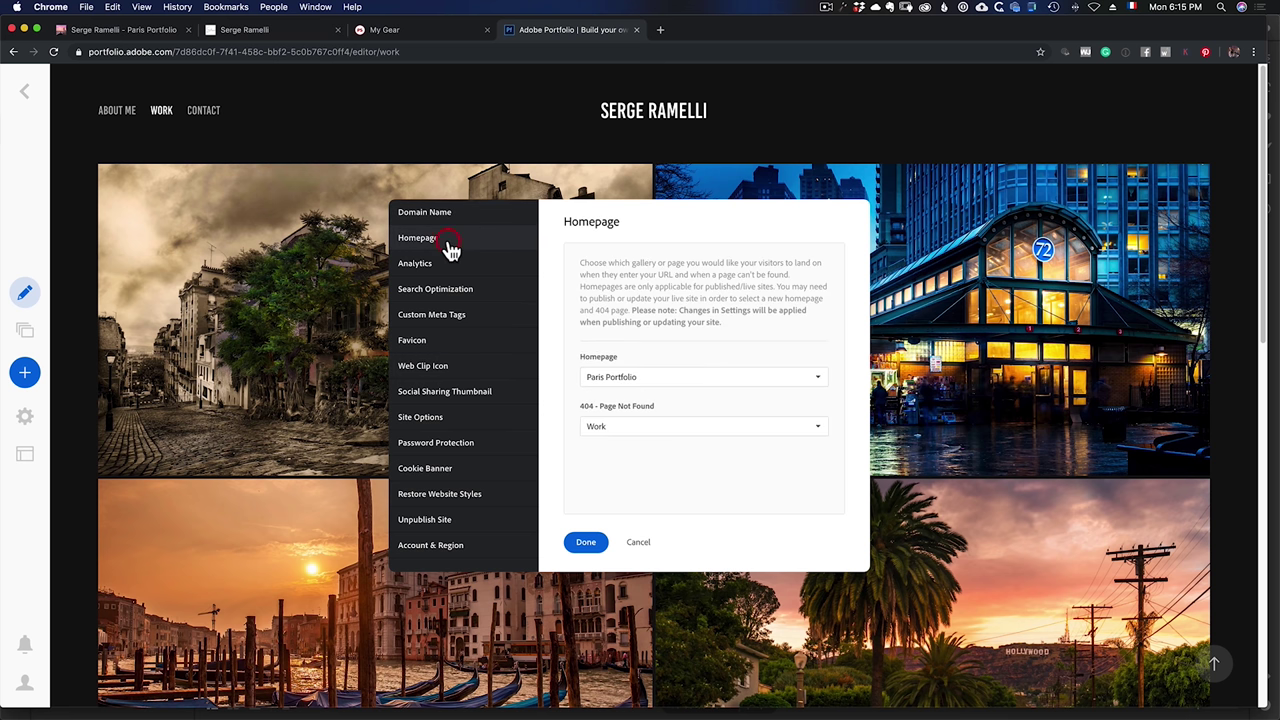
{"action": "left_click", "coordinate": [677, 376]}
{"action": "left_click", "coordinate": [649, 530]}
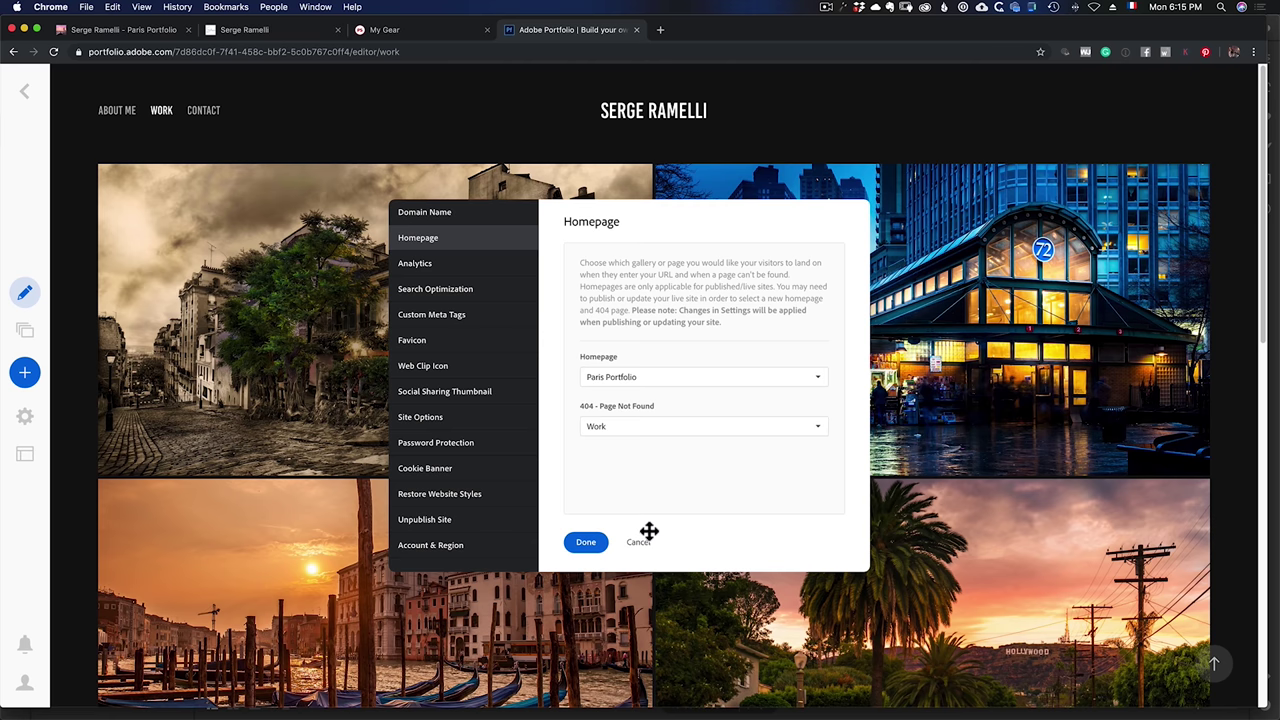
{"action": "left_click", "coordinate": [676, 432]}
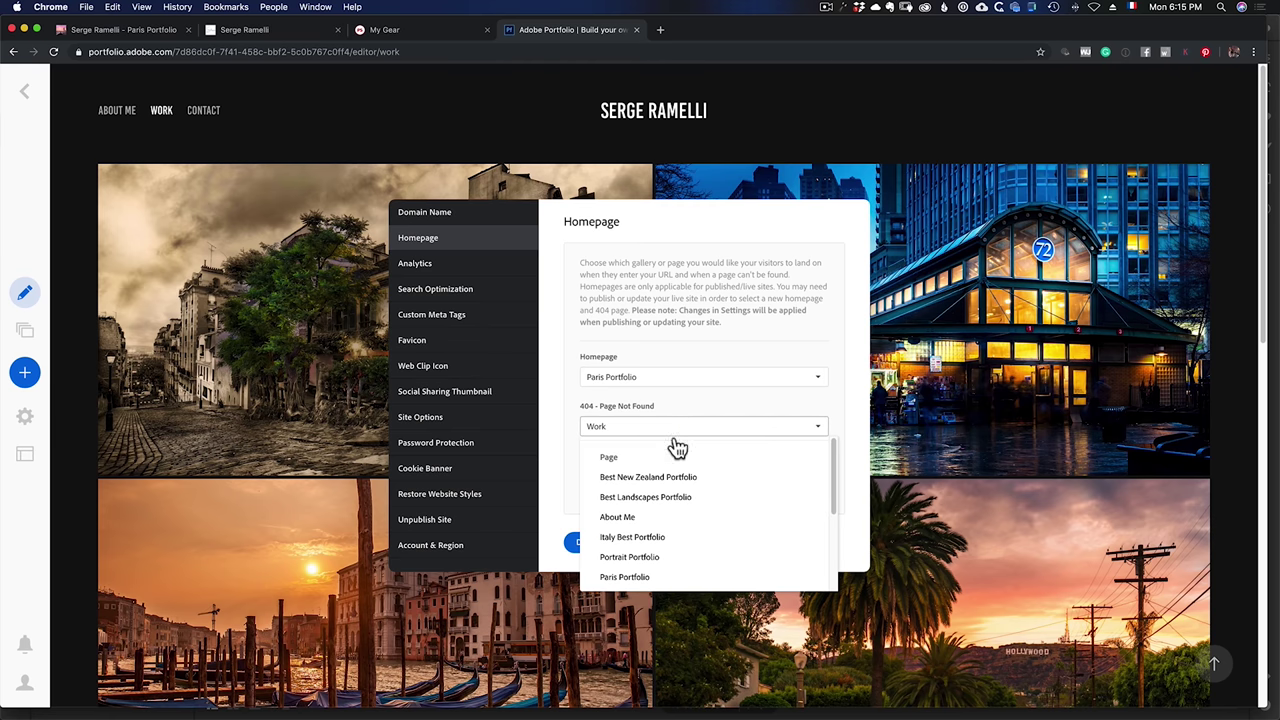
{"action": "left_click", "coordinate": [697, 408]}
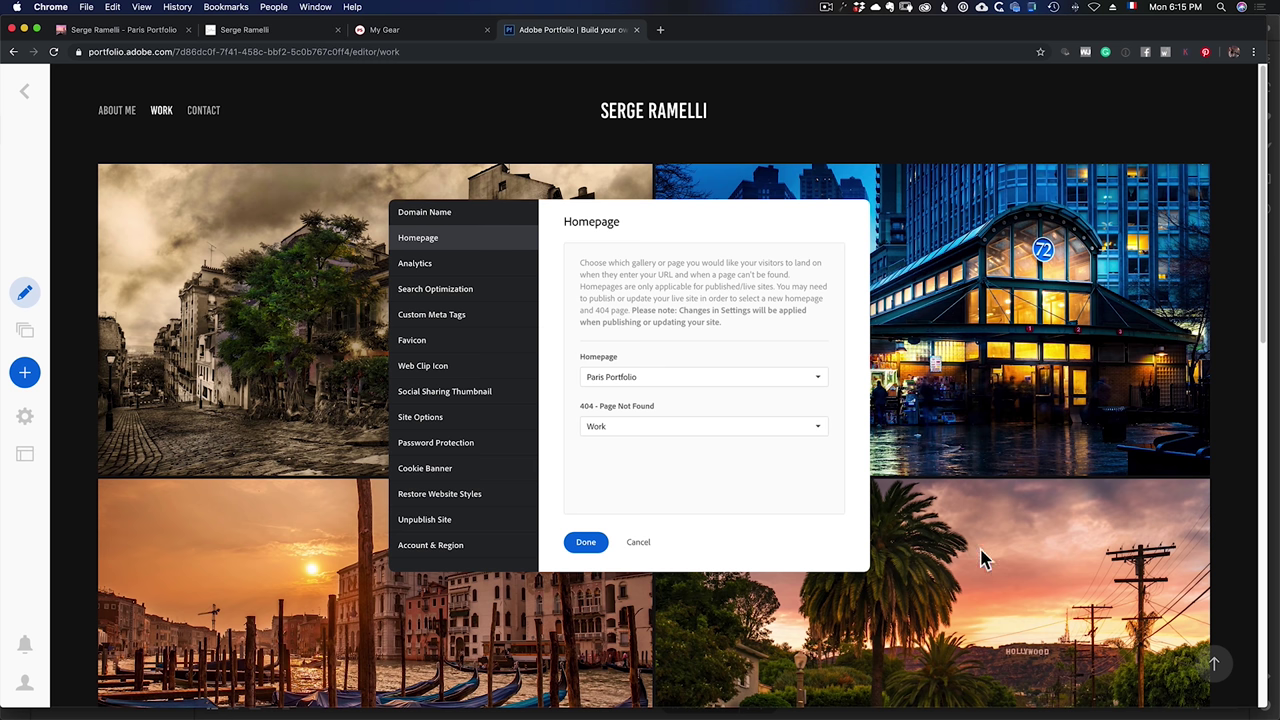
{"action": "left_click", "coordinate": [426, 265]}
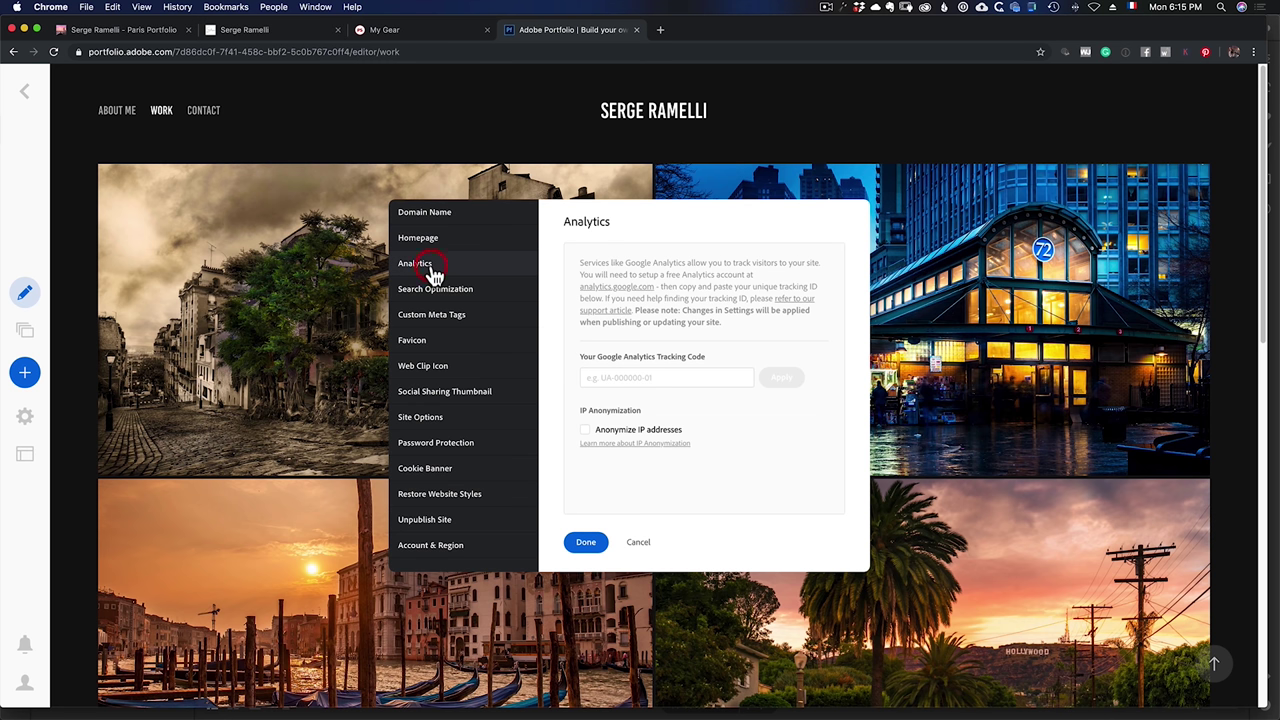
{"action": "left_click", "coordinate": [643, 378]}
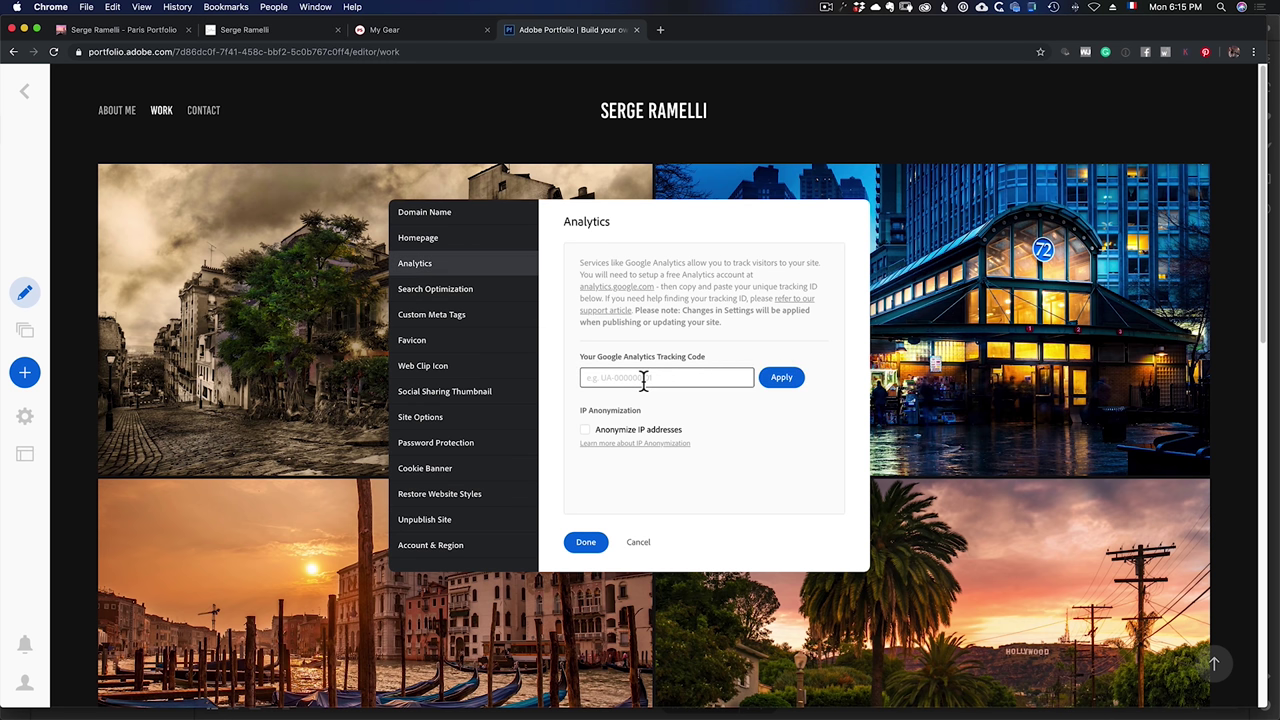
Add the word Photography to the end of the website title in the Search Optimization settings.
{"action": "left_click", "coordinate": [467, 290]}
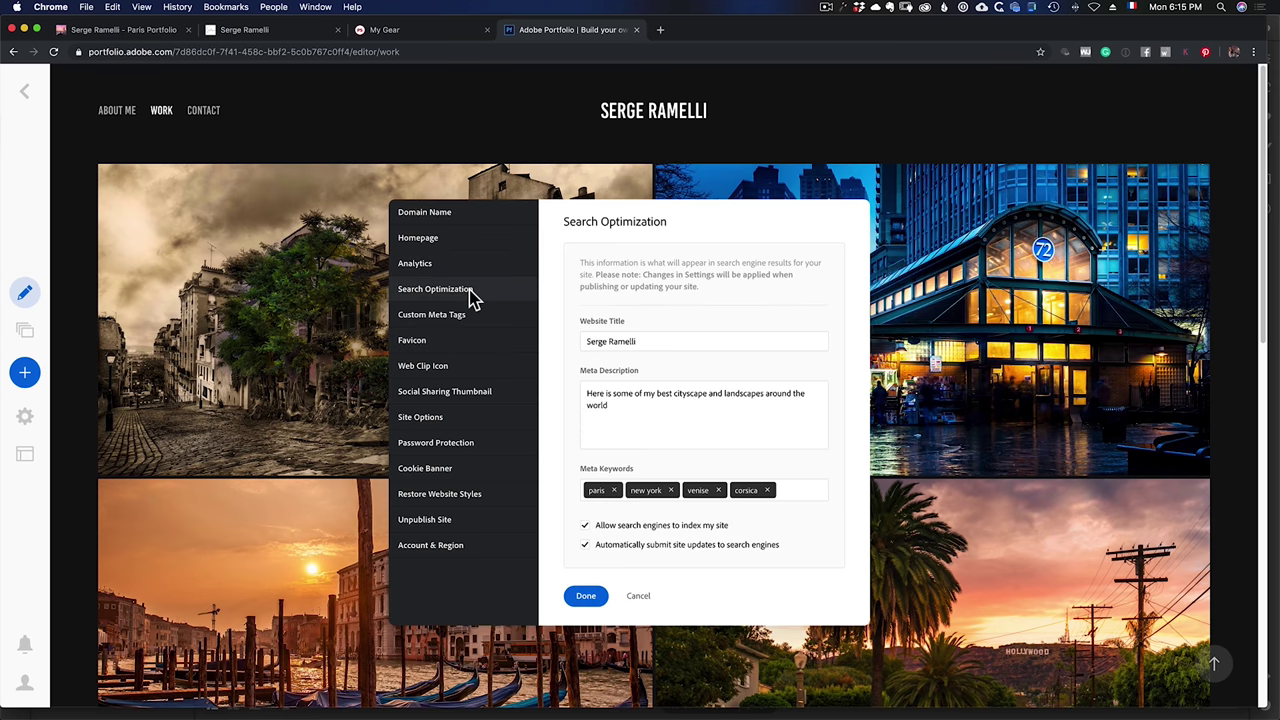
{"action": "left_click", "coordinate": [648, 341]}
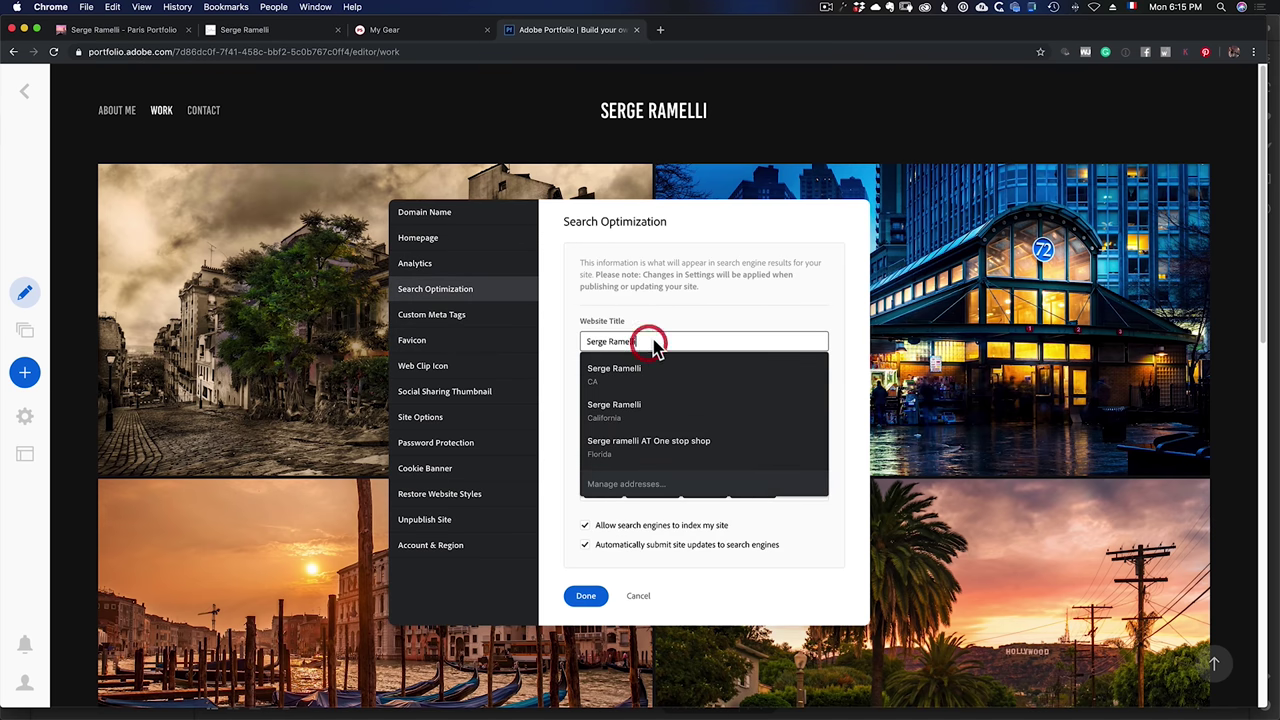
{"action": "type", "text": "O"}
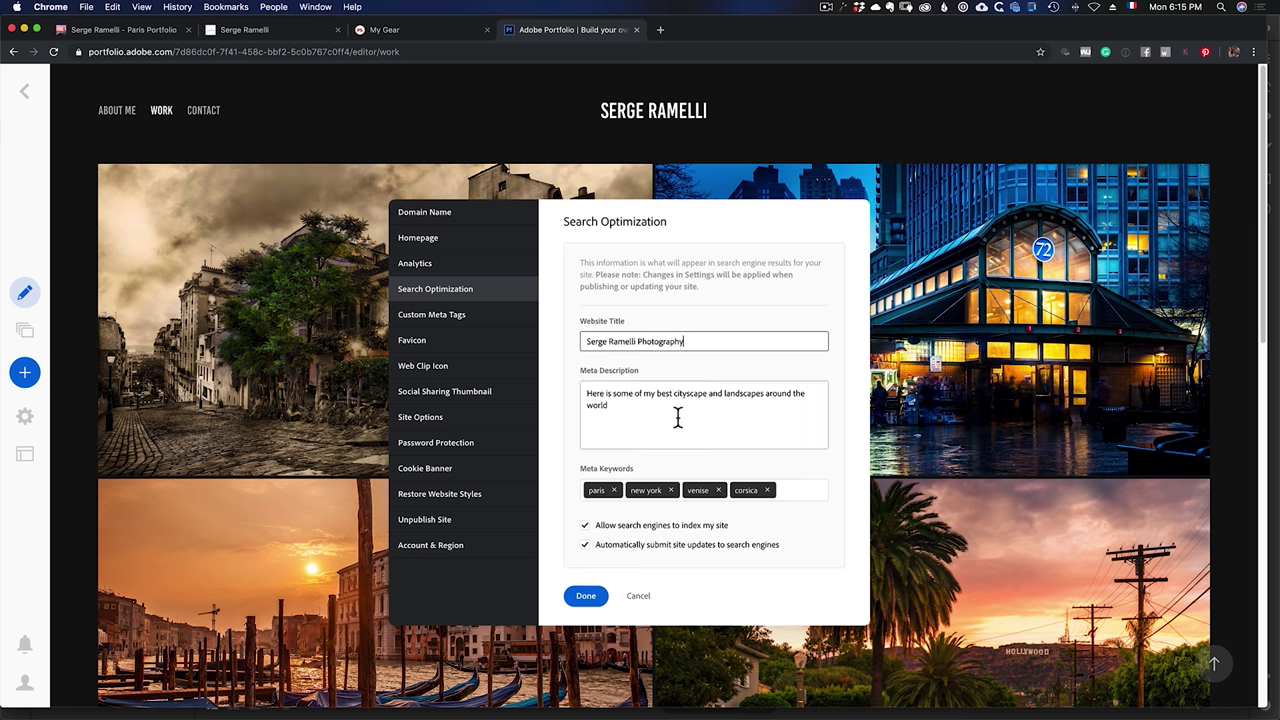
Examine the meta description, custom meta tags, favicon, web clip icon, social sharing thumbnail and Site Options settings.
{"action": "left_click", "coordinate": [622, 422]}
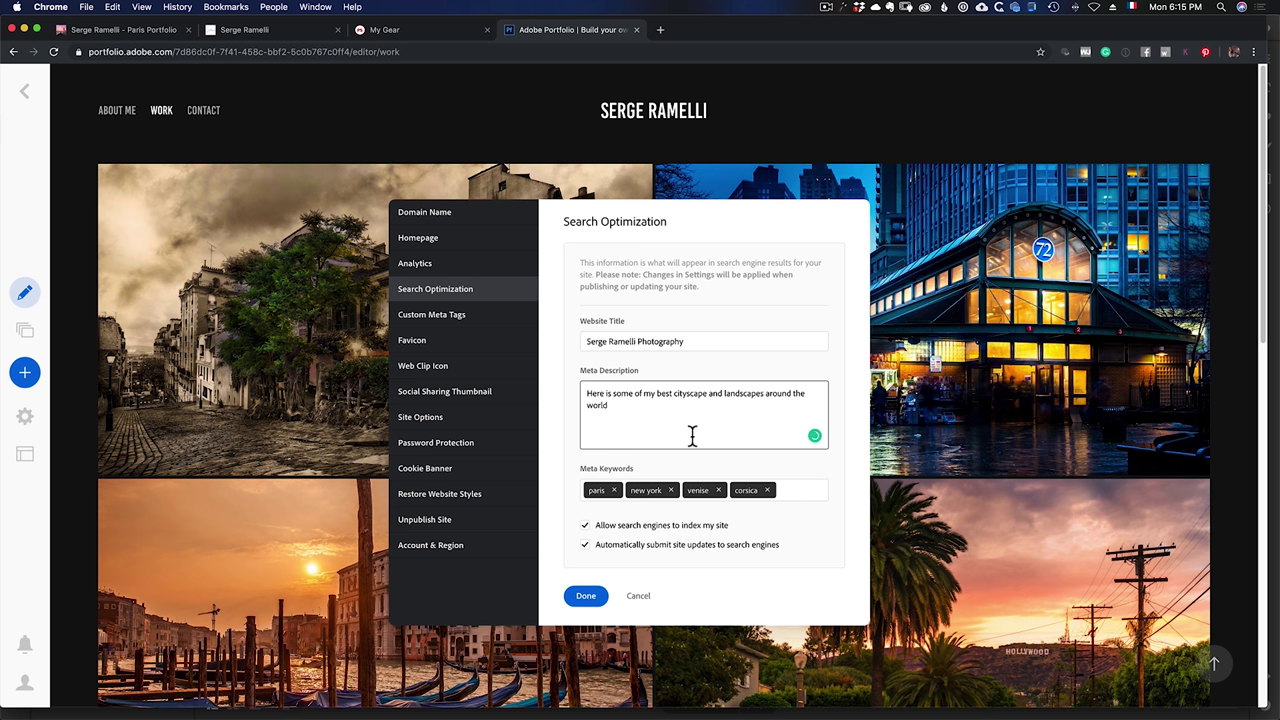
{"action": "left_click", "coordinate": [494, 318]}
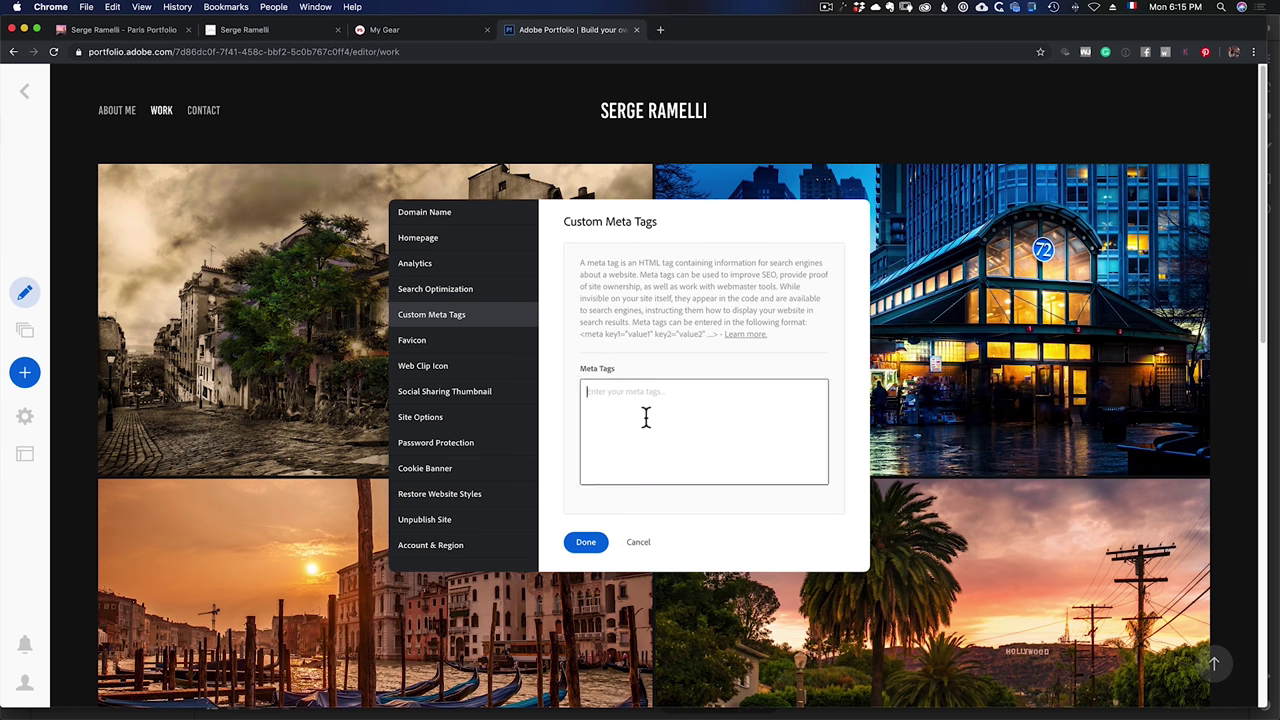
{"action": "left_click", "coordinate": [445, 346]}
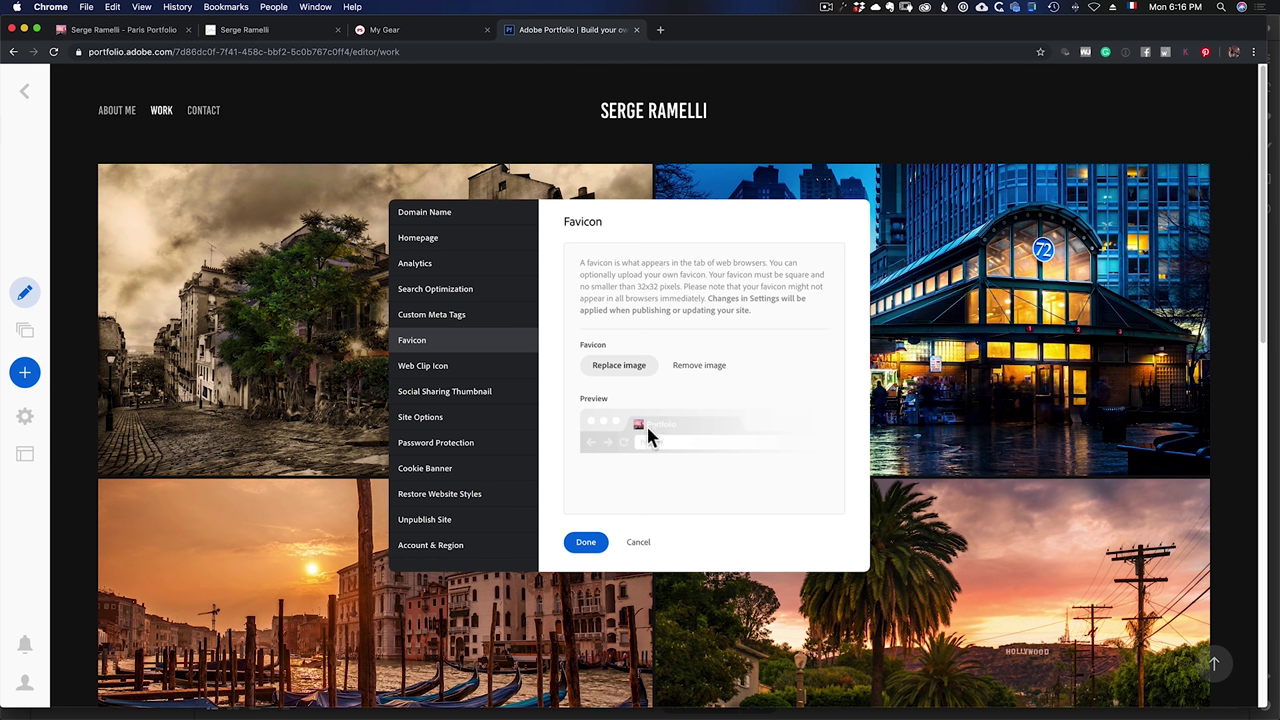
{"action": "left_click", "coordinate": [474, 368]}
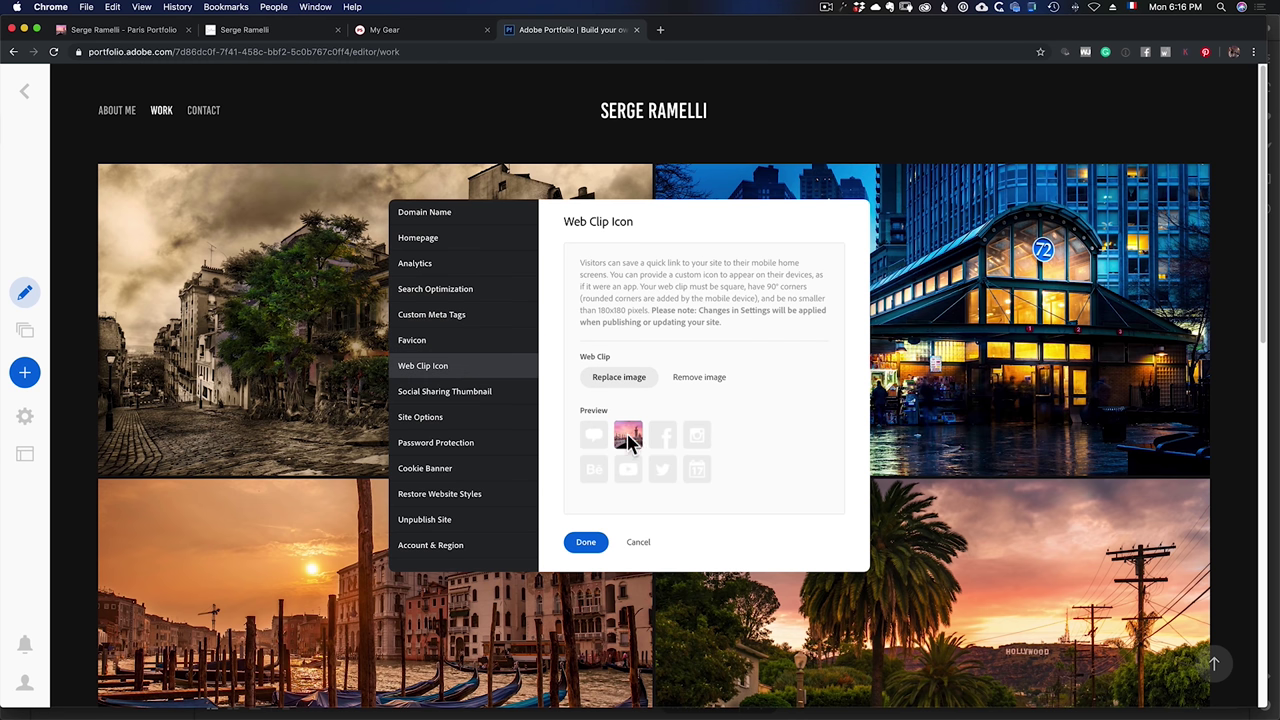
{"action": "left_click", "coordinate": [498, 393]}
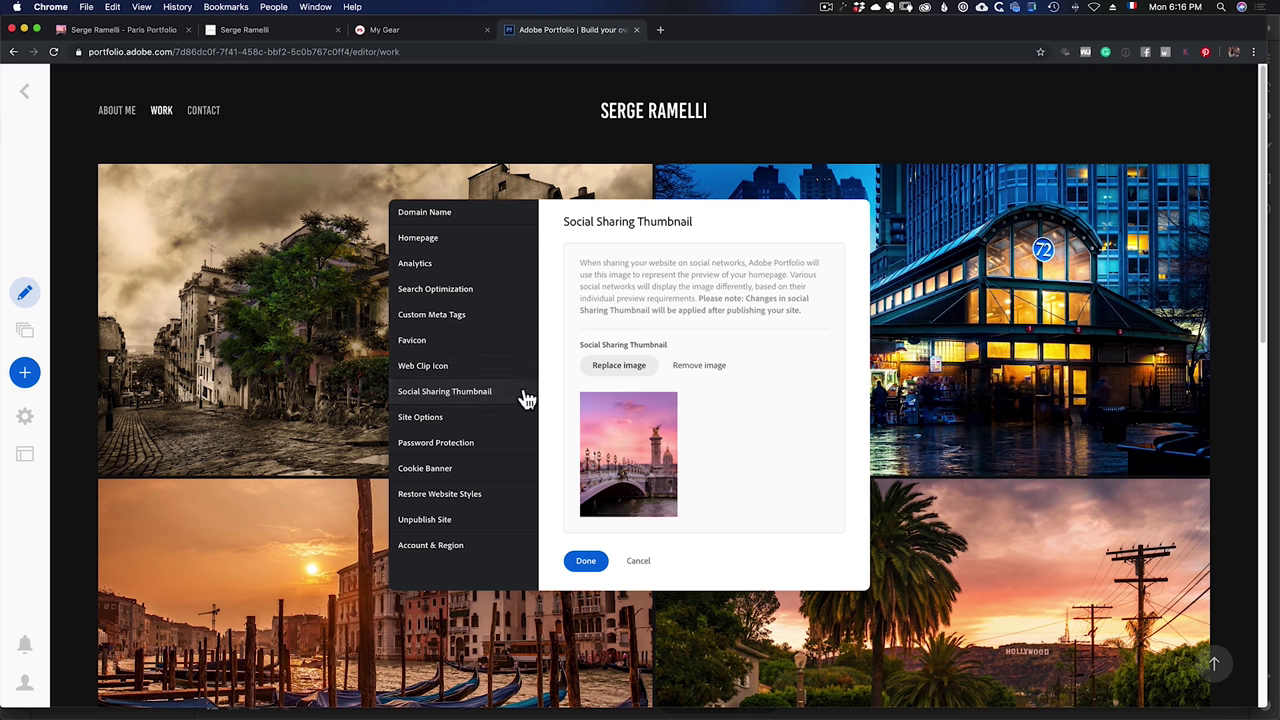
{"action": "left_click", "coordinate": [493, 430]}
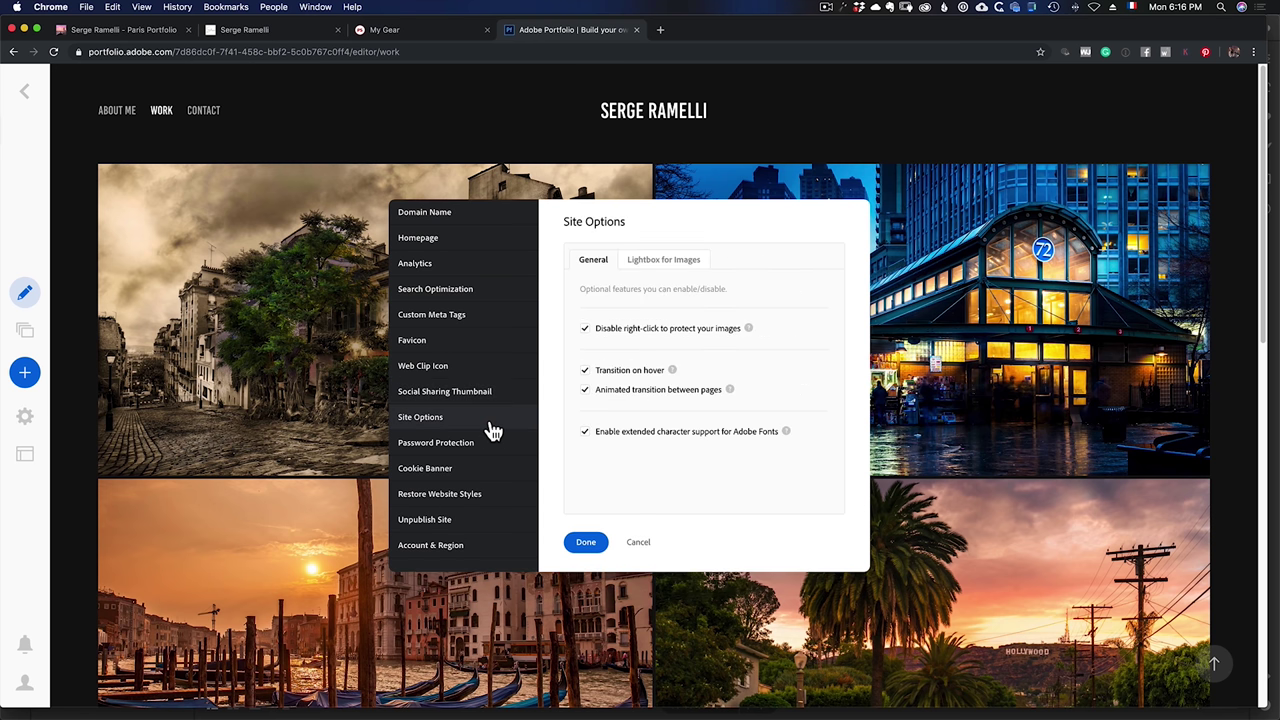
Review the Password Protection, Cookie Banner, Restore Website Styles, Unpublish Site and Domain Name settings, and save the site settings.
{"action": "left_click", "coordinate": [456, 442]}
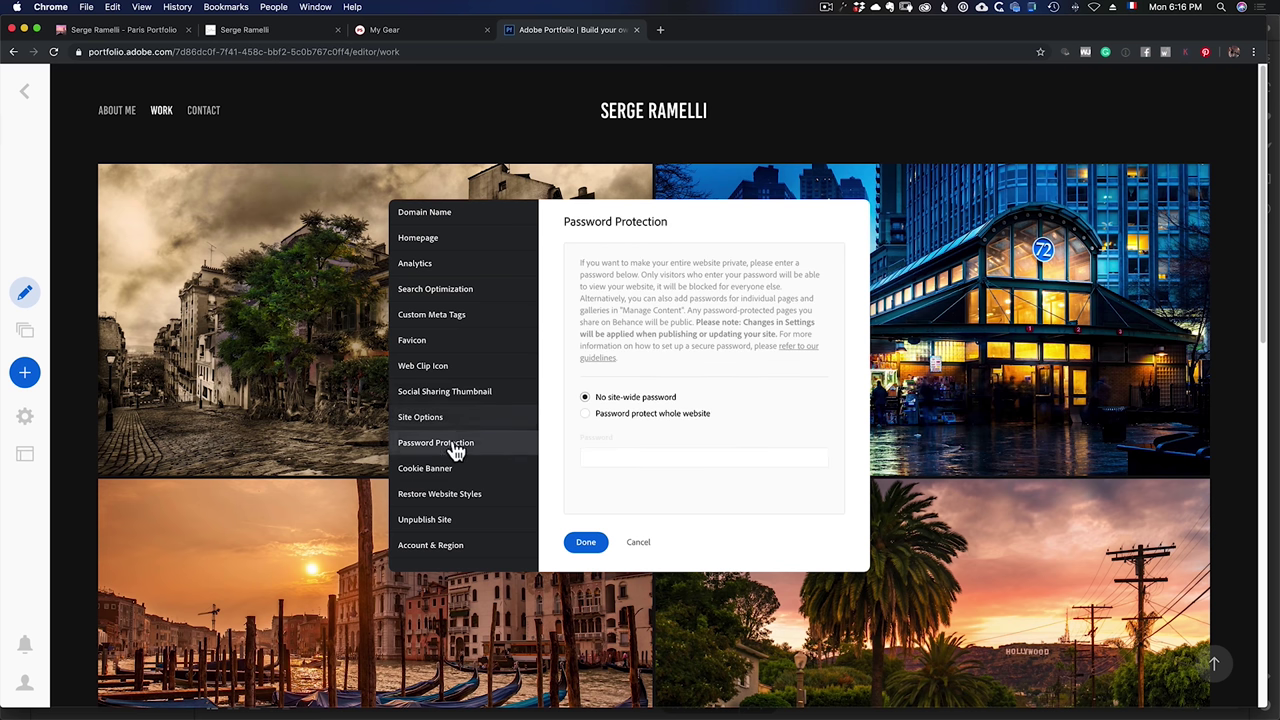
{"action": "left_click", "coordinate": [470, 478]}
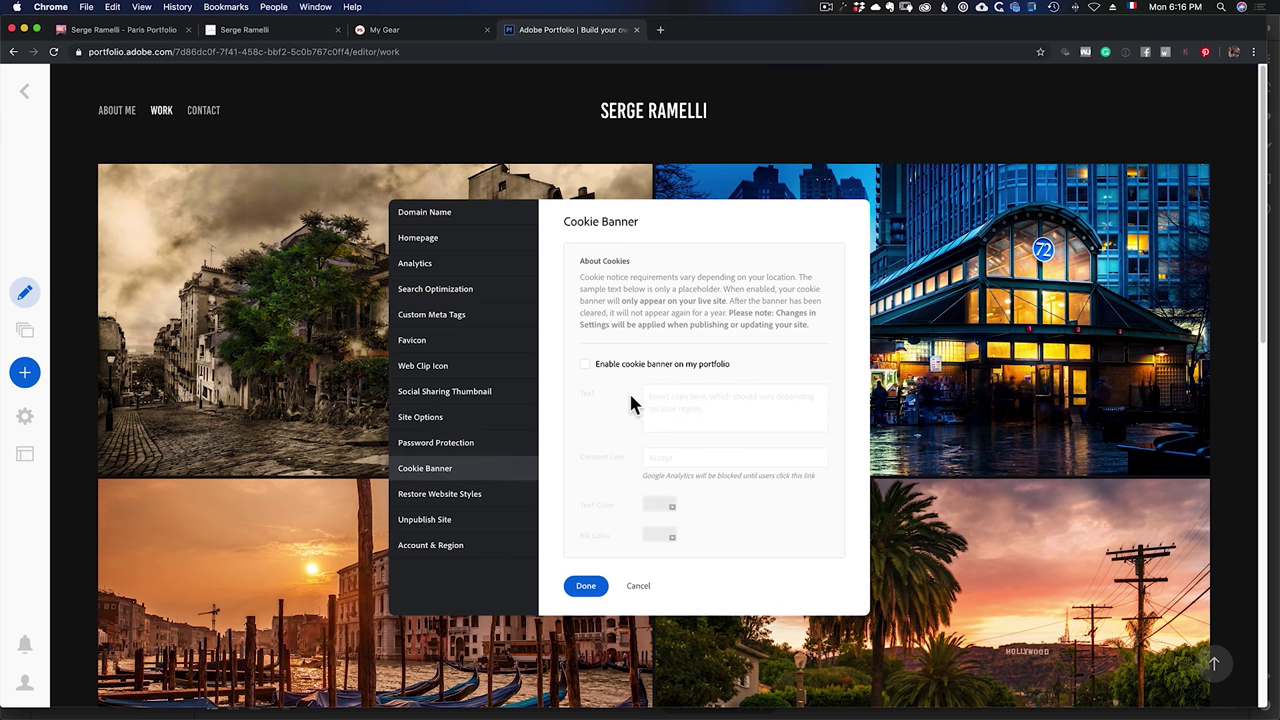
{"action": "left_click", "coordinate": [503, 497]}
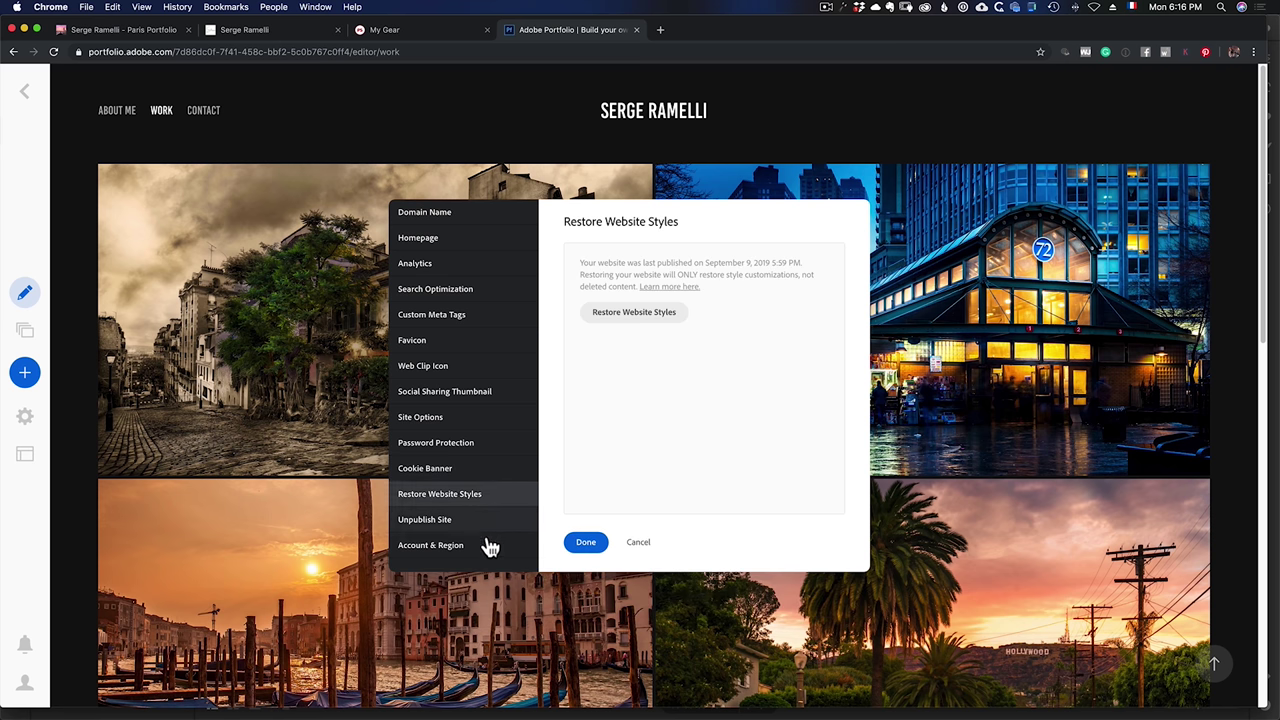
{"action": "left_click", "coordinate": [472, 522]}
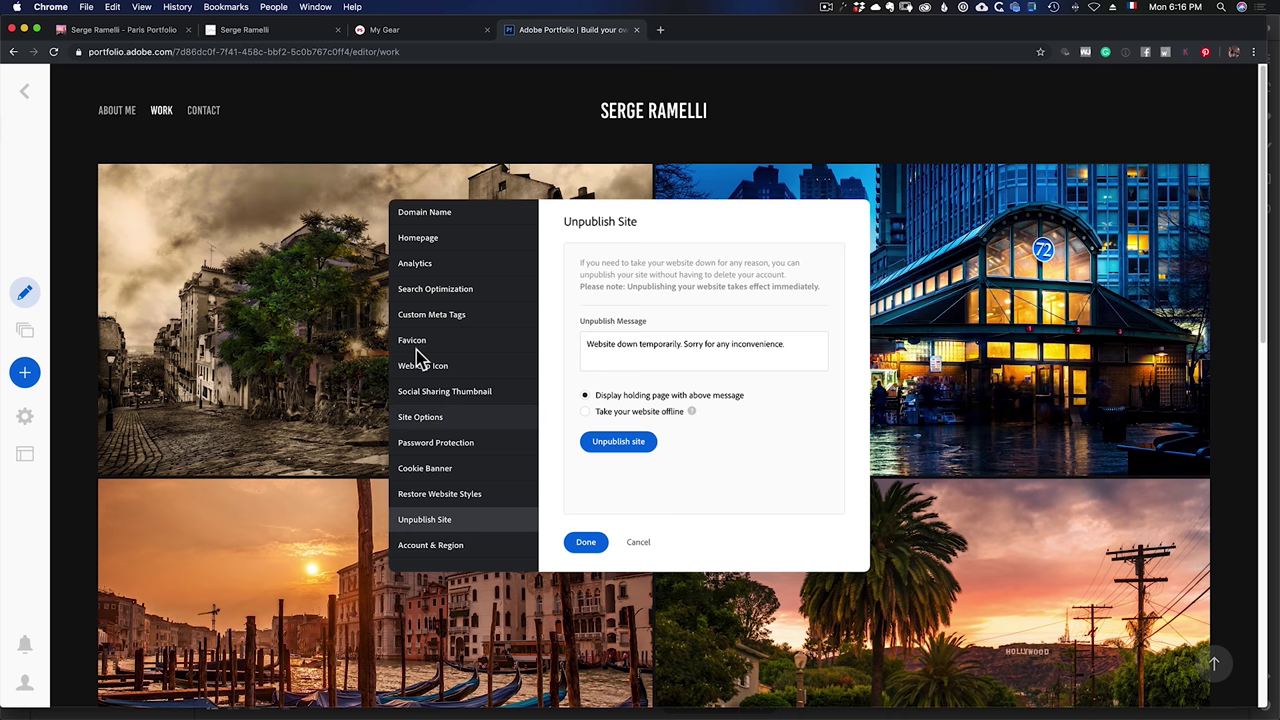
{"action": "left_click", "coordinate": [448, 216]}
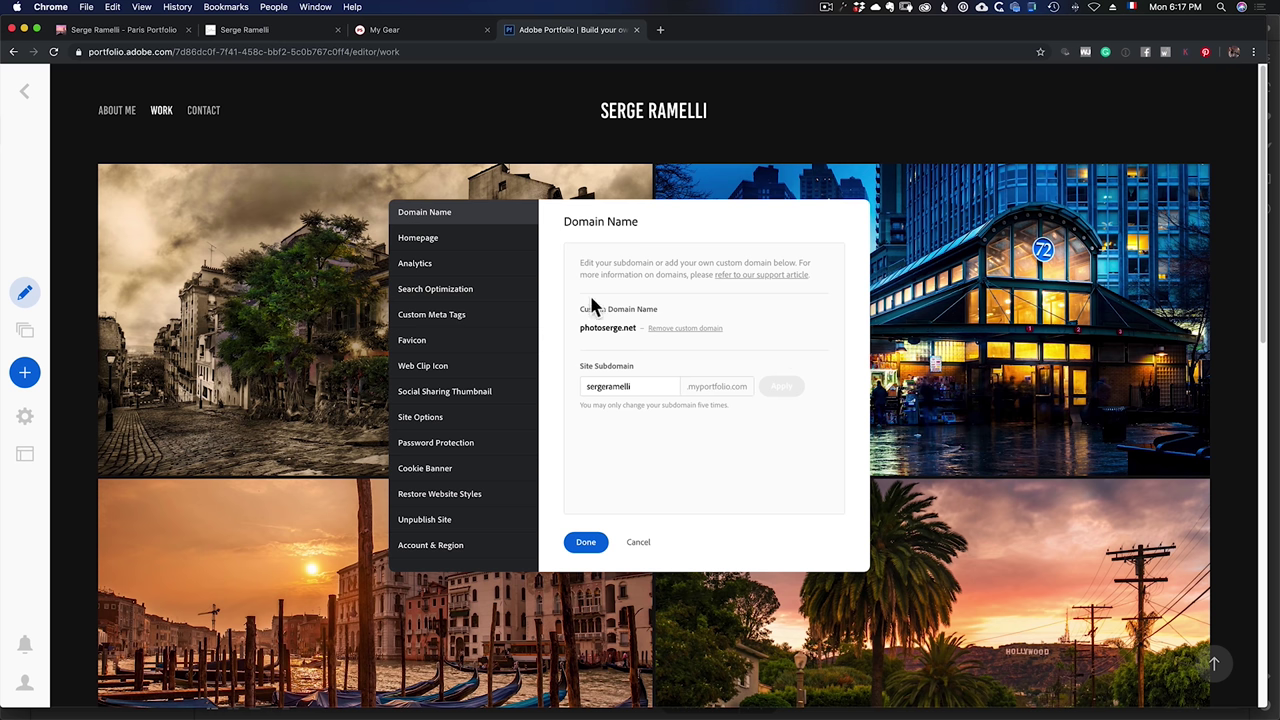
{"action": "left_click", "coordinate": [590, 546]}
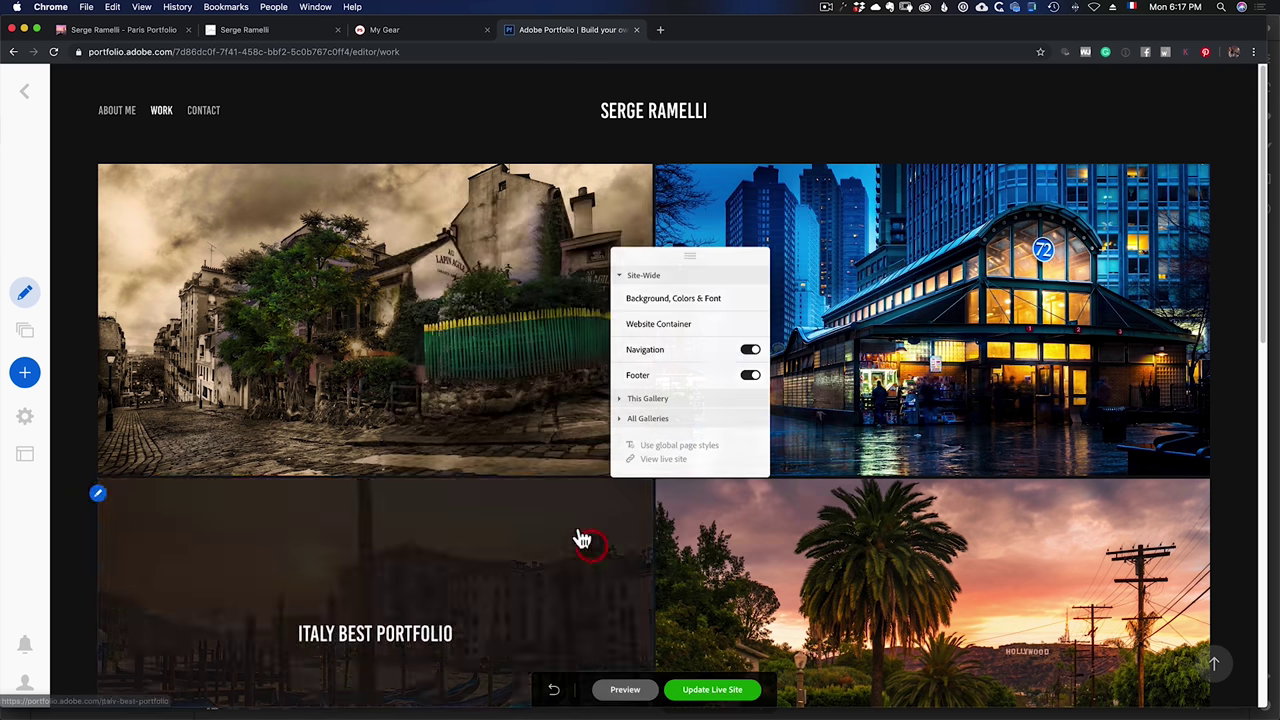
Open the live website photoserge.net in a new browser tab.
{"action": "left_click", "coordinate": [660, 30]}
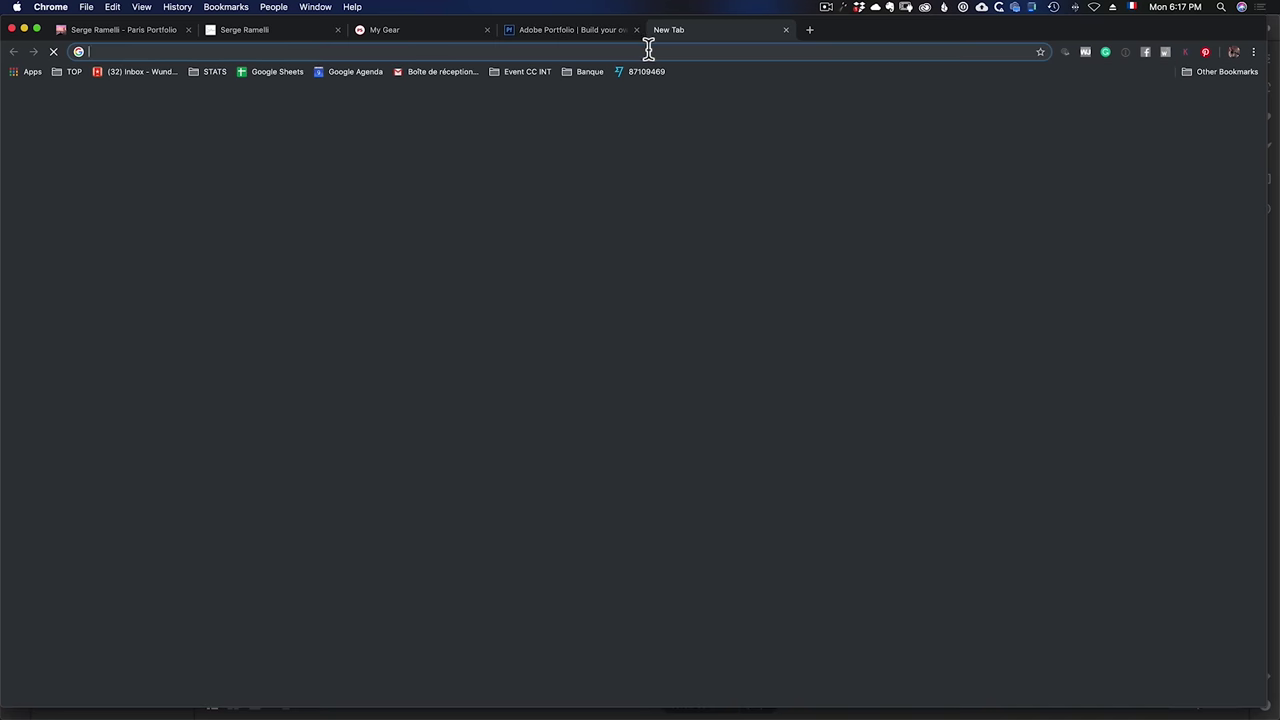
{"action": "type", "text": "phot"}
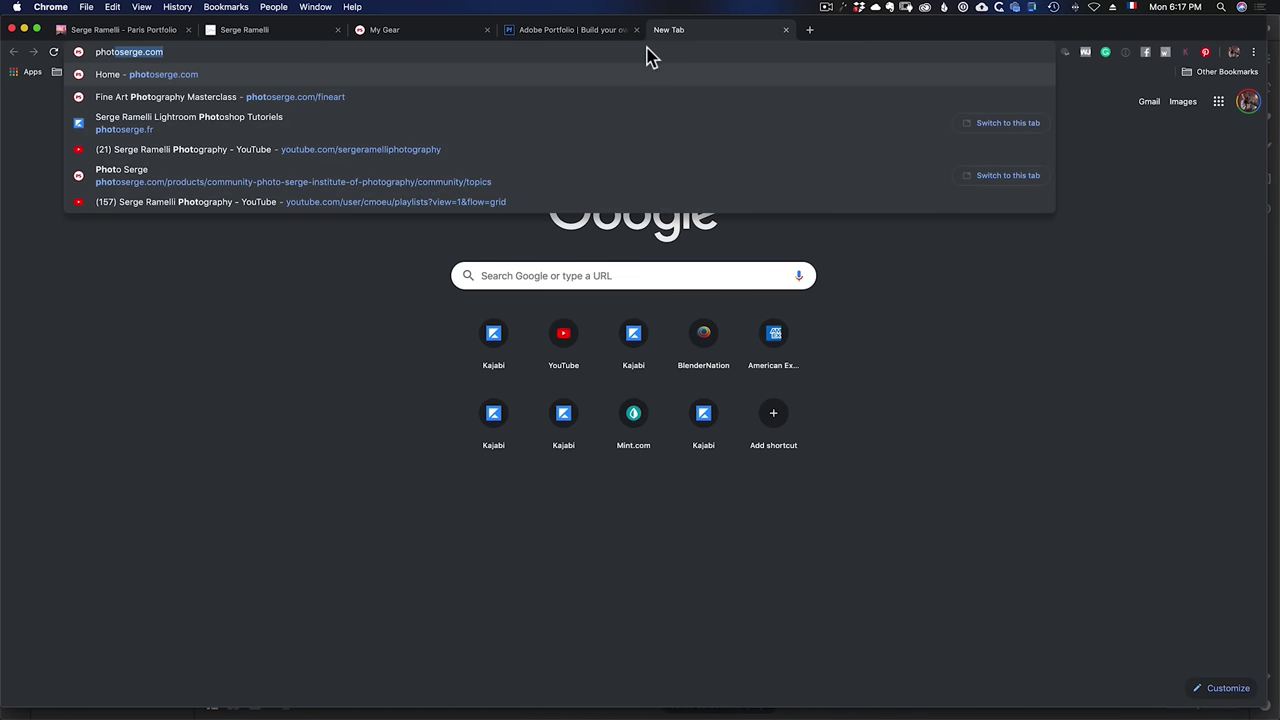
{"action": "type", "text": "oserge.c"}
{"action": "key", "text": "BackSpace"}
{"action": "type", "text": "n"}
{"action": "key", "text": "Return"}
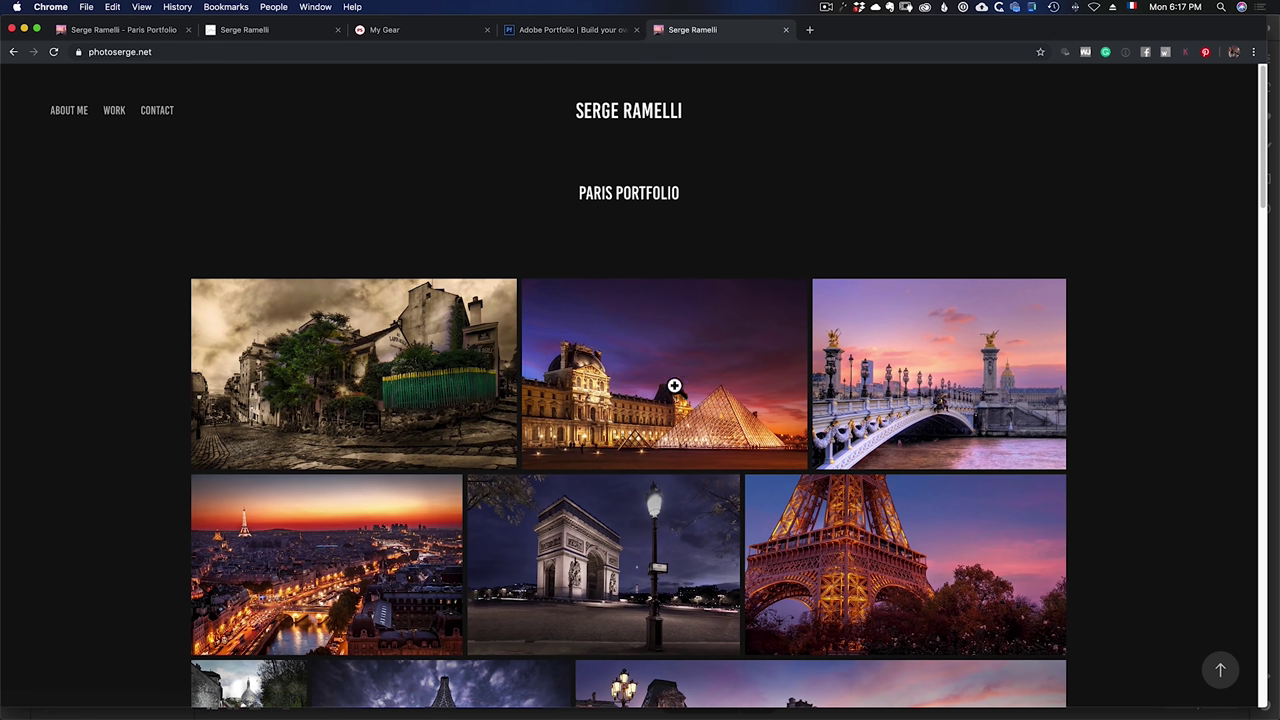
Look through the Paris Portfolio homepage and the Work gallery's covers on the live website.
{"action": "scroll", "coordinate": [674, 385], "scroll_direction": "down", "scroll_amount": 10}
{"action": "scroll", "coordinate": [700, 371], "scroll_direction": "up", "scroll_amount": 10}
{"action": "left_click", "coordinate": [113, 113]}
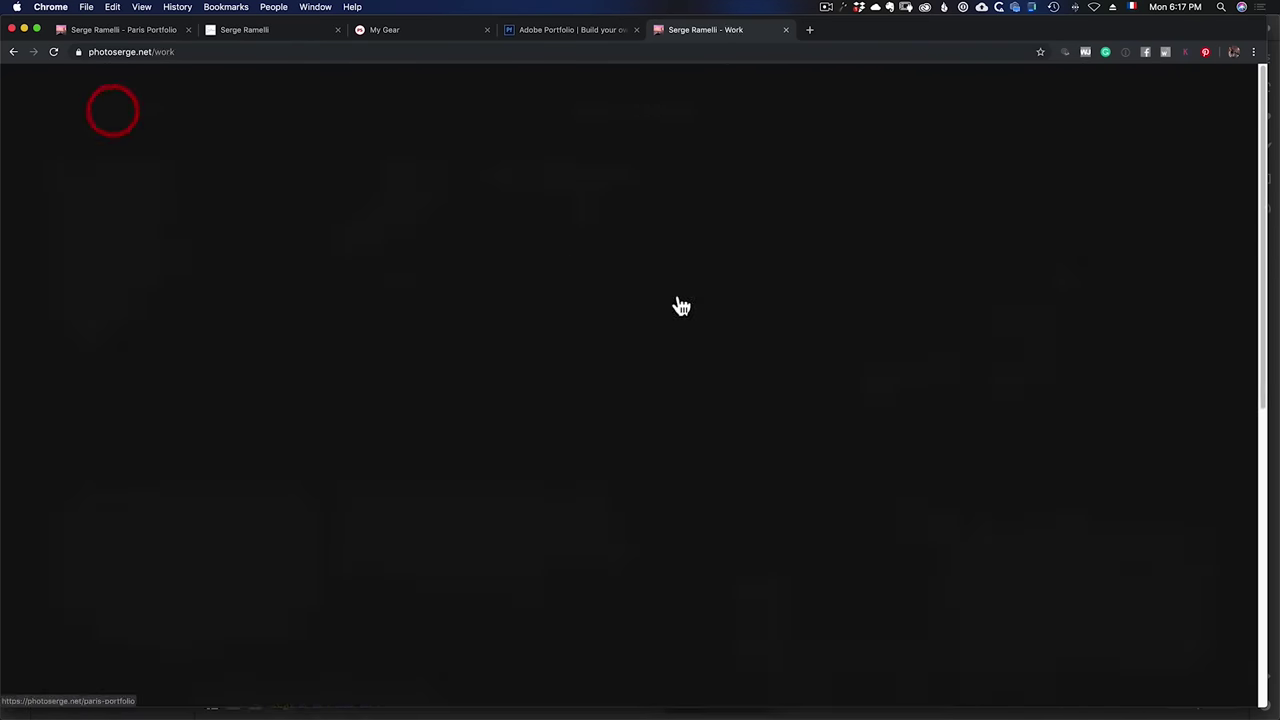
{"action": "scroll", "coordinate": [745, 345], "scroll_direction": "down", "scroll_amount": 10}
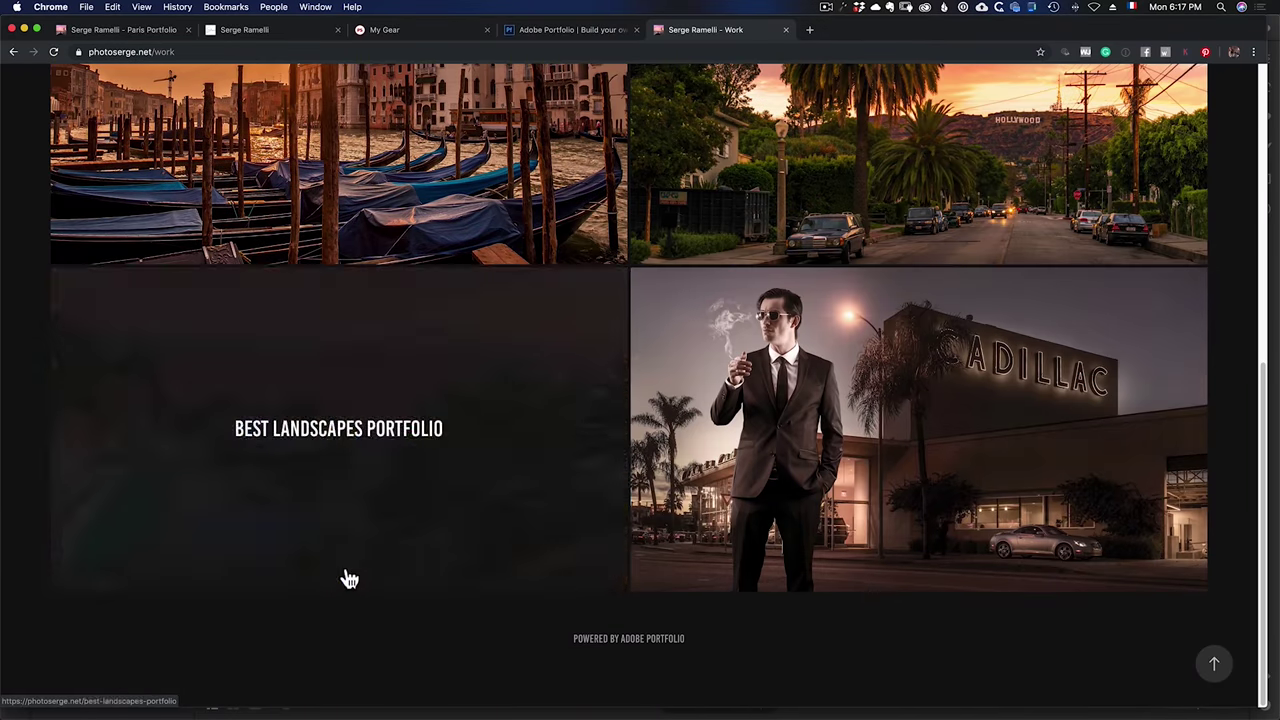
{"action": "scroll", "coordinate": [851, 554], "scroll_direction": "up", "scroll_amount": 5}
{"action": "scroll", "coordinate": [767, 575], "scroll_direction": "down", "scroll_amount": 5}
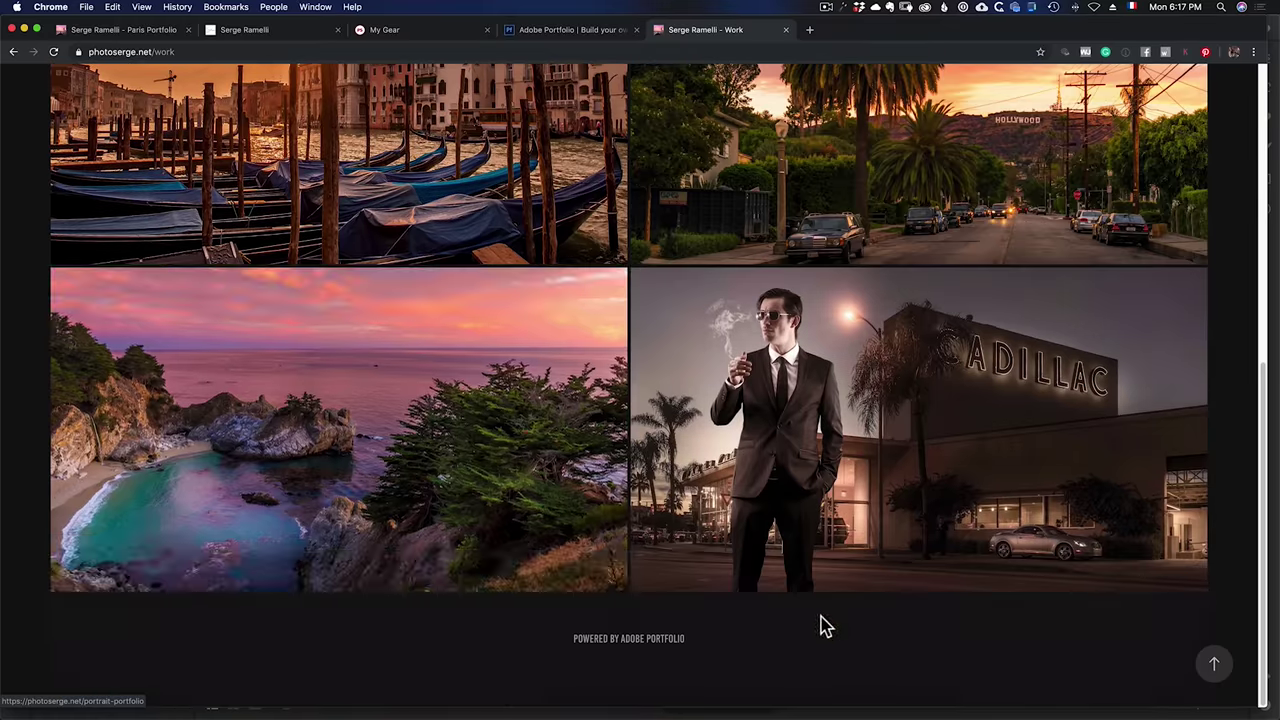
Return to the Adobe Portfolio editor, check the New Zealand cover in the Work gallery, and update the live site.
{"action": "left_click", "coordinate": [543, 25]}
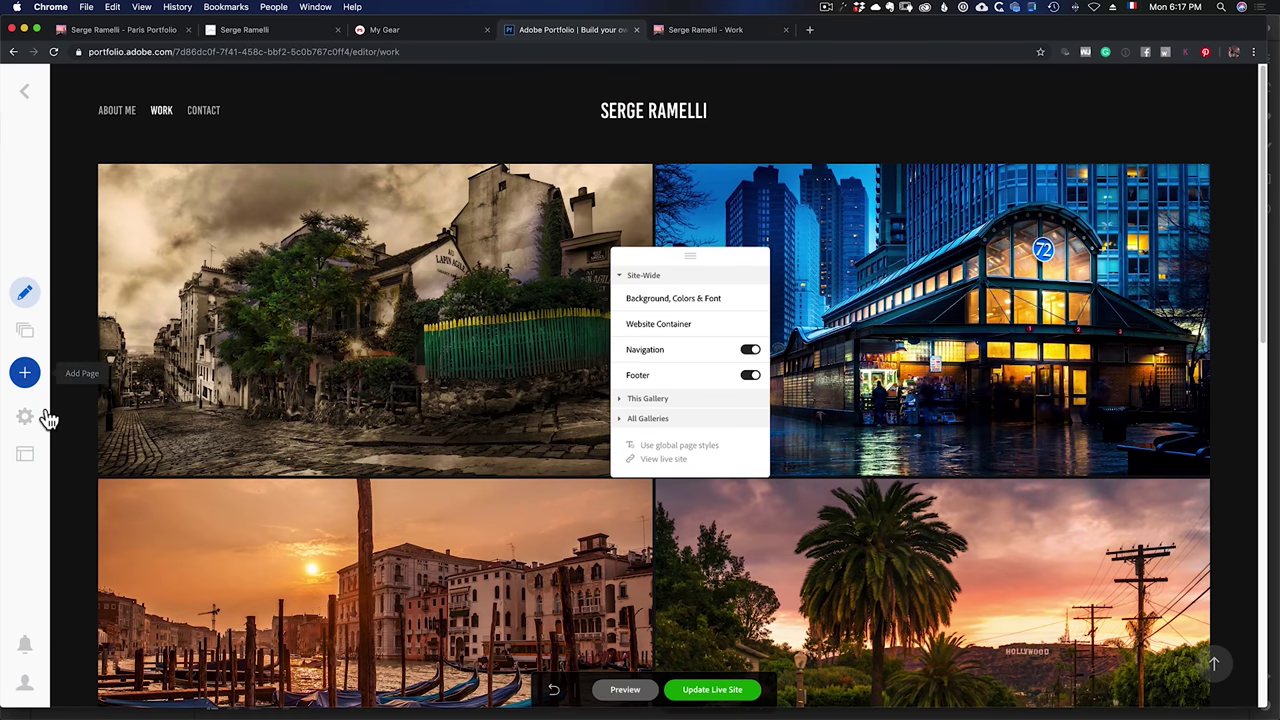
{"action": "scroll", "coordinate": [766, 640], "scroll_direction": "down", "scroll_amount": 2}
{"action": "scroll", "coordinate": [565, 527], "scroll_direction": "down", "scroll_amount": 5}
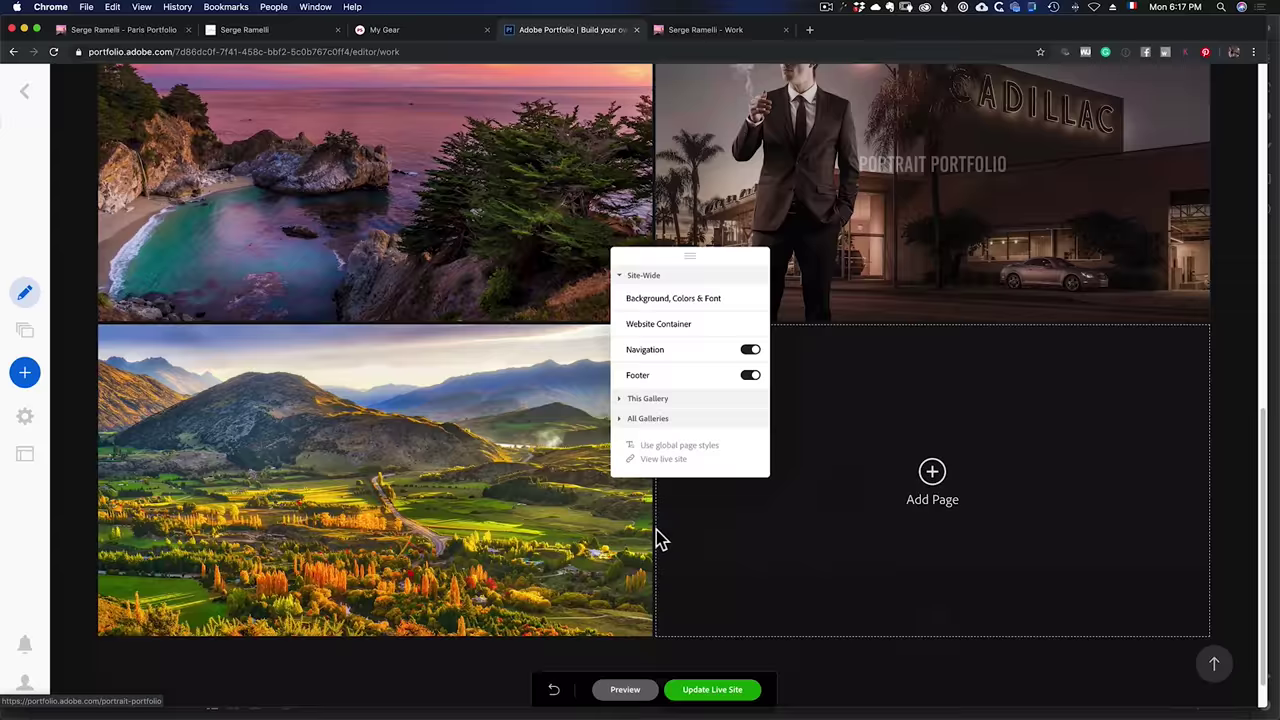
{"action": "left_click", "coordinate": [718, 700]}
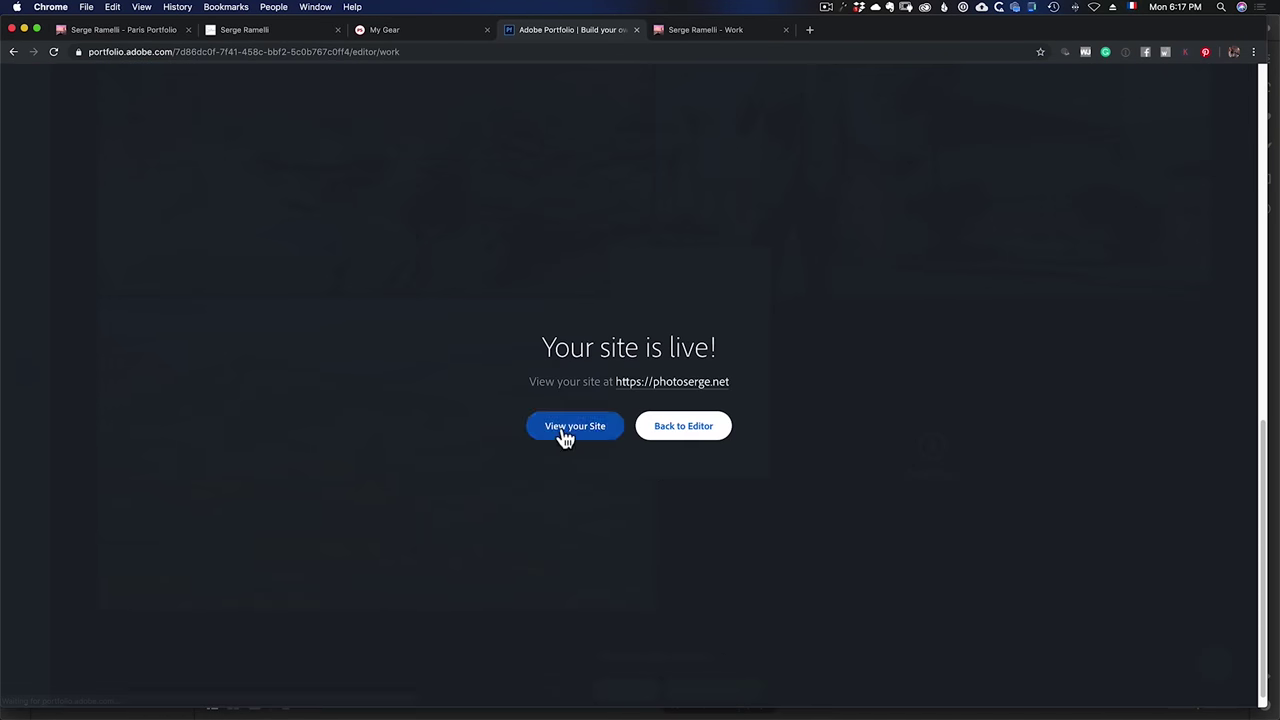
View the updated live site and open the Best New Zealand Portfolio page from its Work gallery.
{"action": "left_click", "coordinate": [563, 430]}
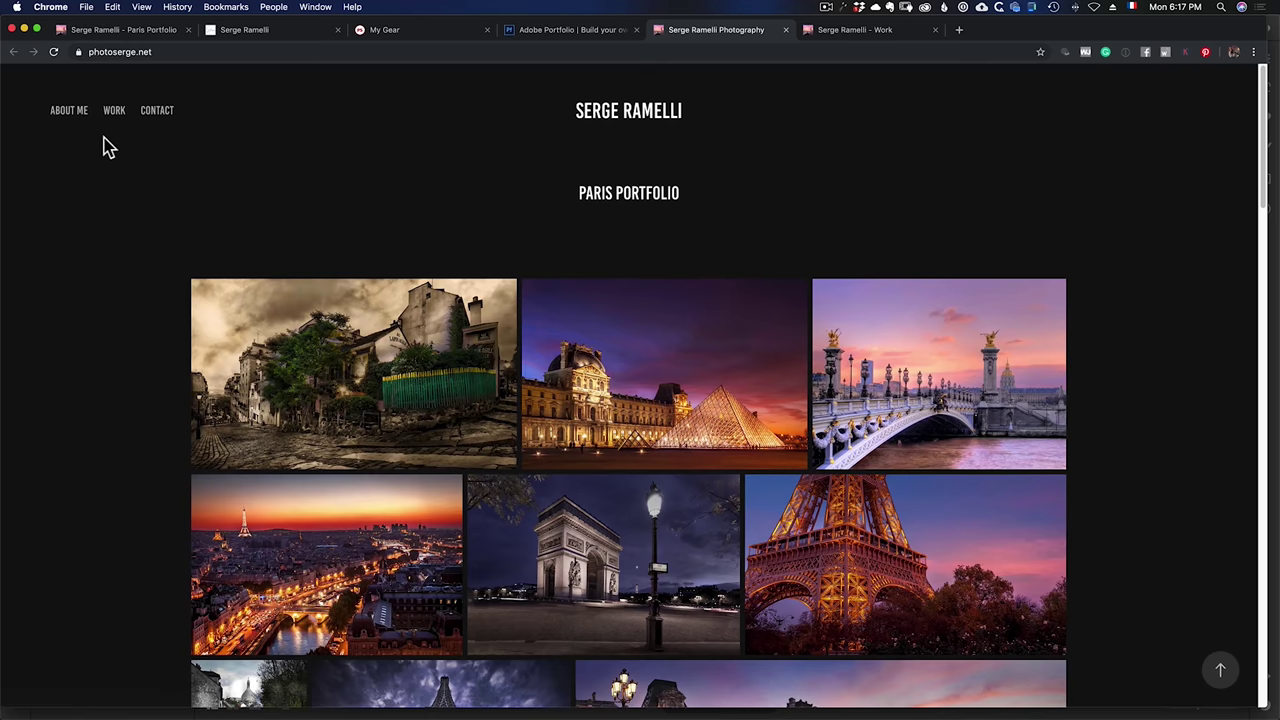
{"action": "left_click", "coordinate": [116, 107]}
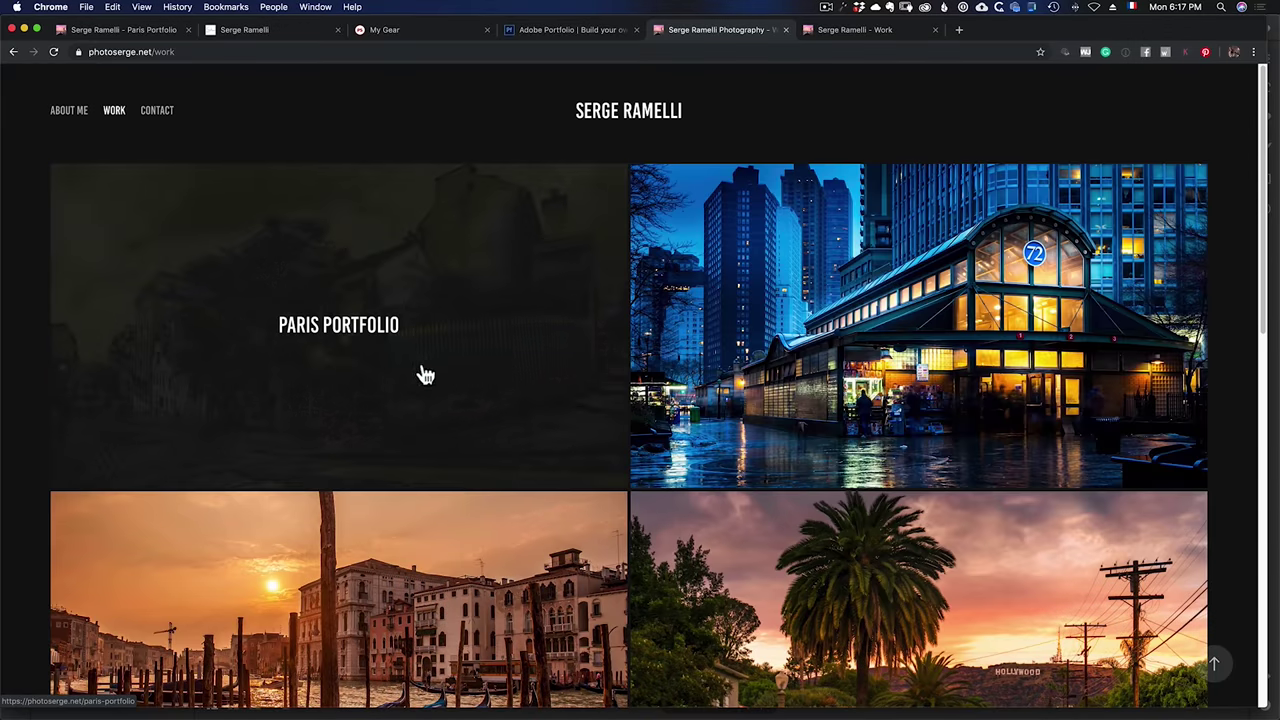
{"action": "scroll", "coordinate": [817, 394], "scroll_direction": "down", "scroll_amount": 5}
{"action": "scroll", "coordinate": [810, 385], "scroll_direction": "down", "scroll_amount": 3}
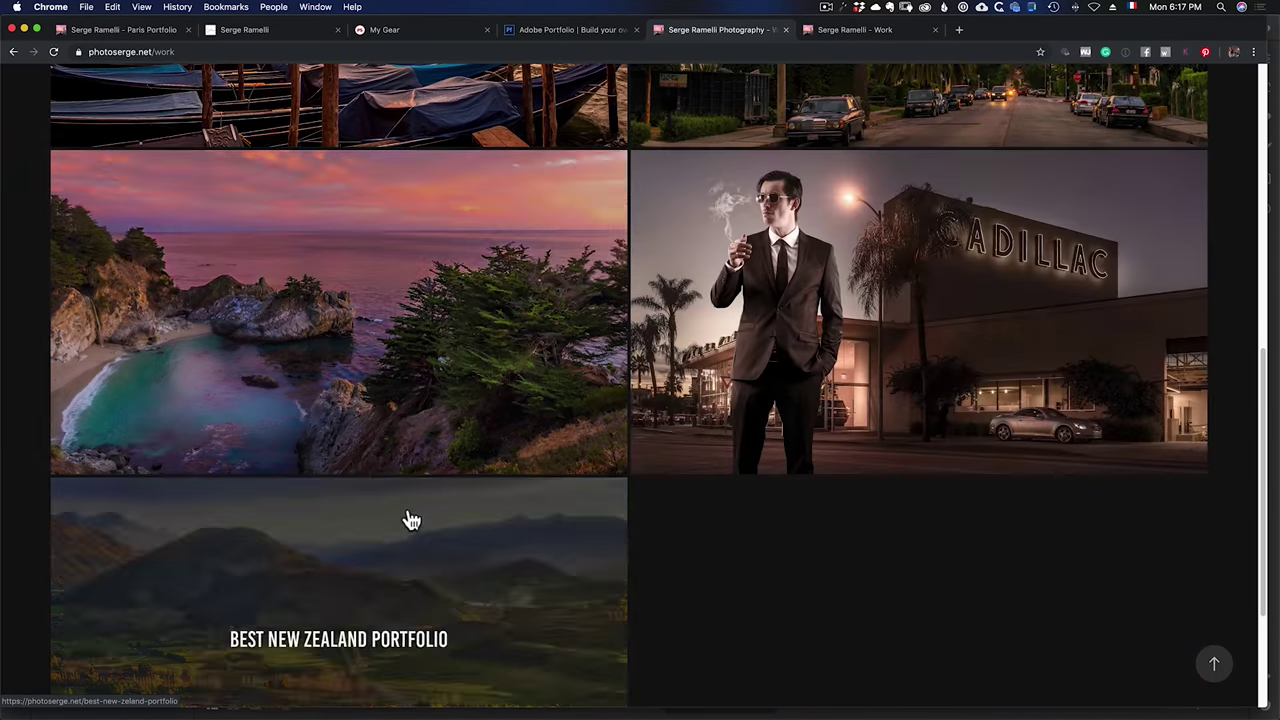
{"action": "scroll", "coordinate": [409, 517], "scroll_direction": "down", "scroll_amount": 1}
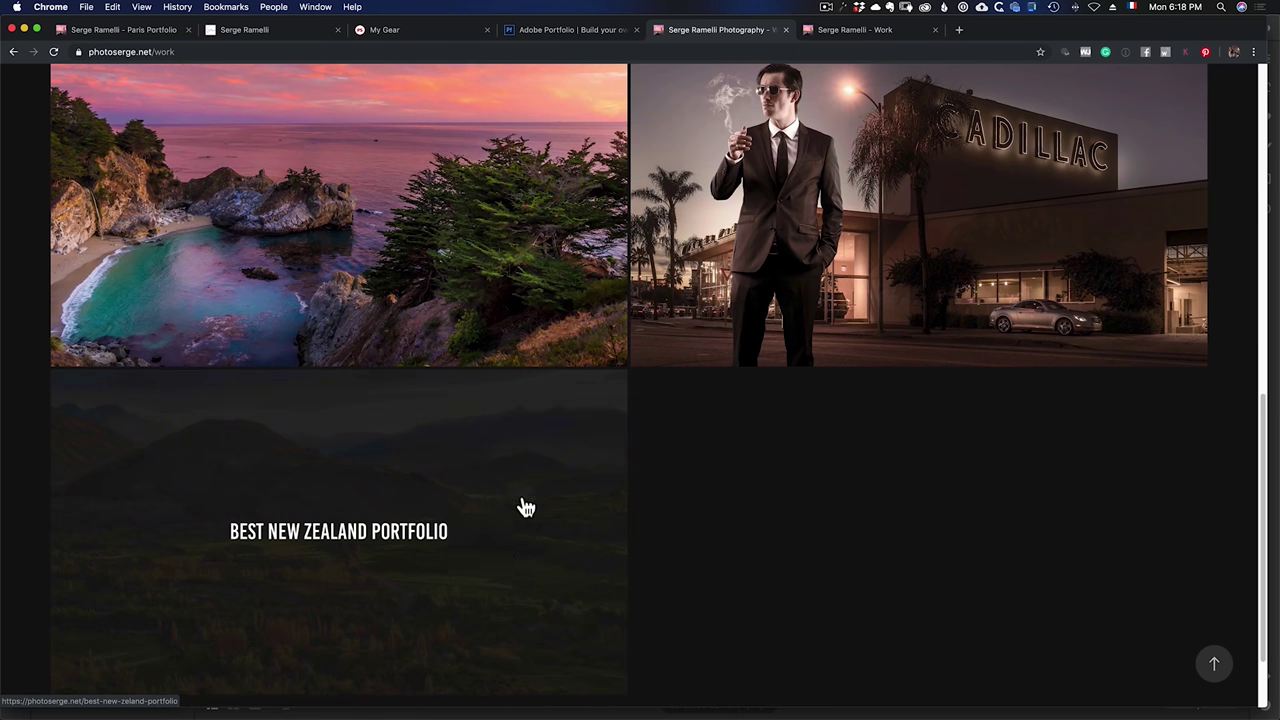
{"action": "left_click", "coordinate": [525, 507]}
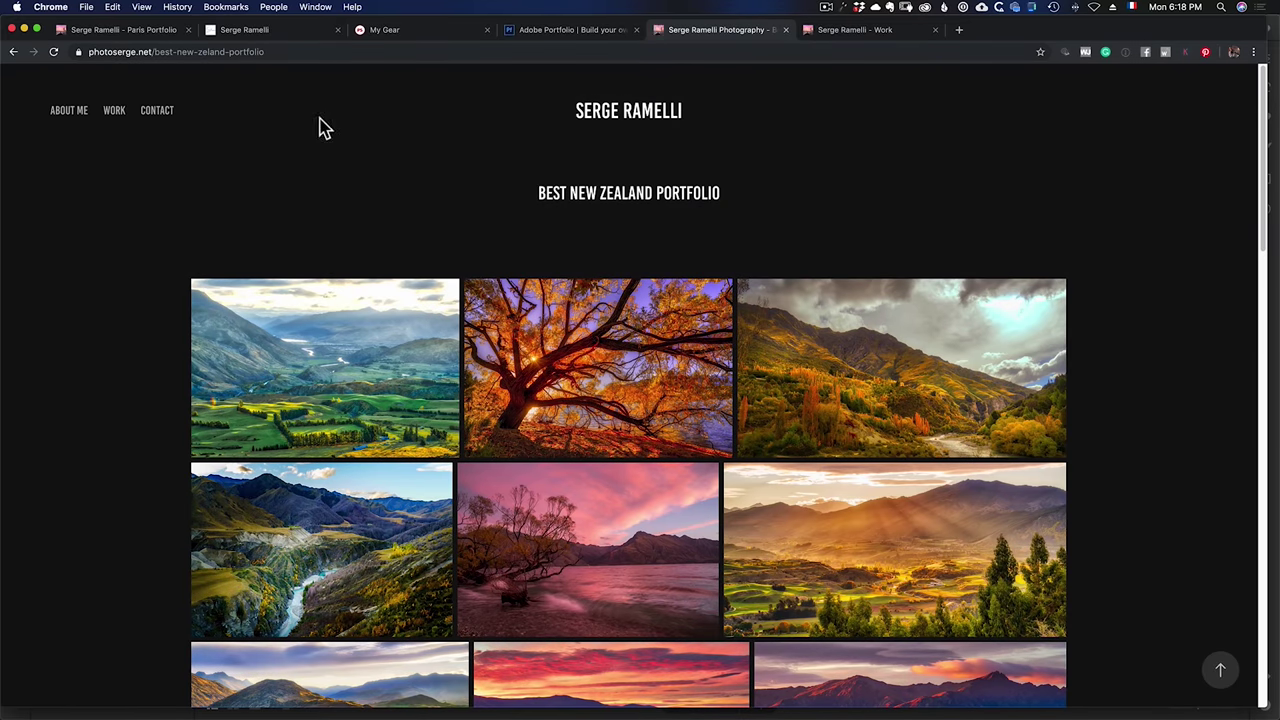
Switch back to the Adobe Portfolio editor and show the list of website pages.
{"action": "left_click", "coordinate": [576, 30]}
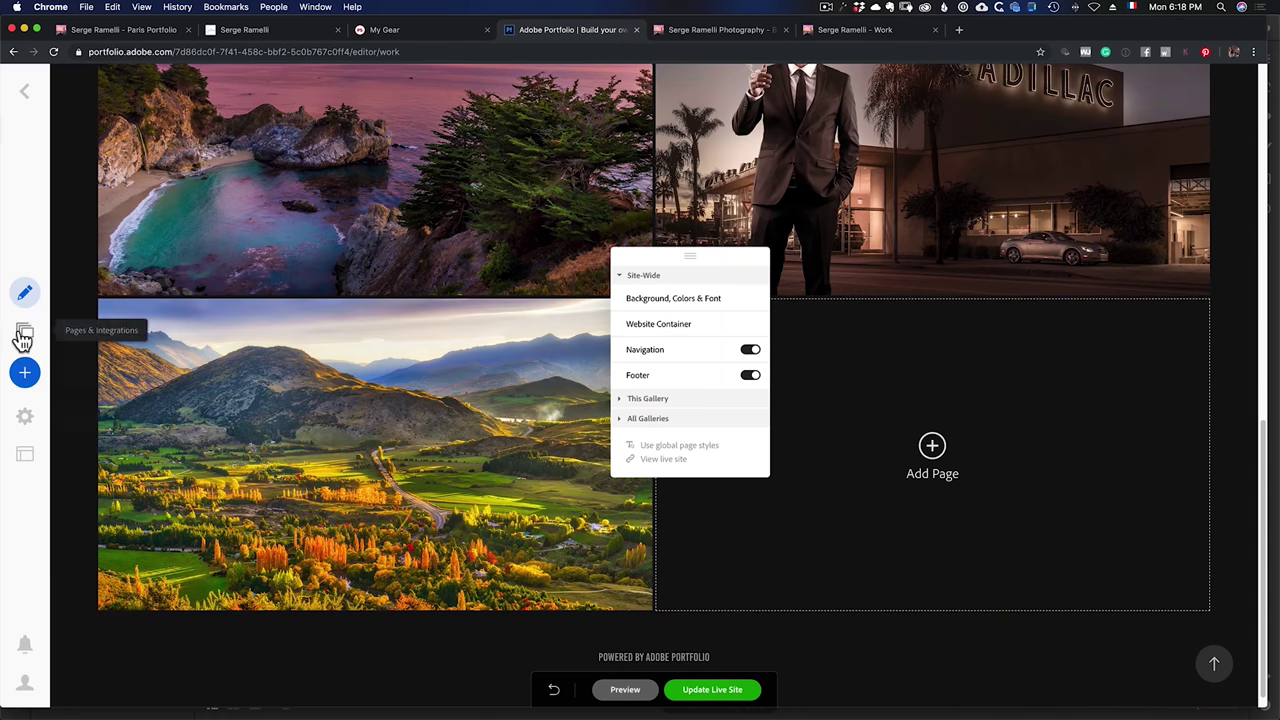
{"action": "left_click", "coordinate": [22, 334]}
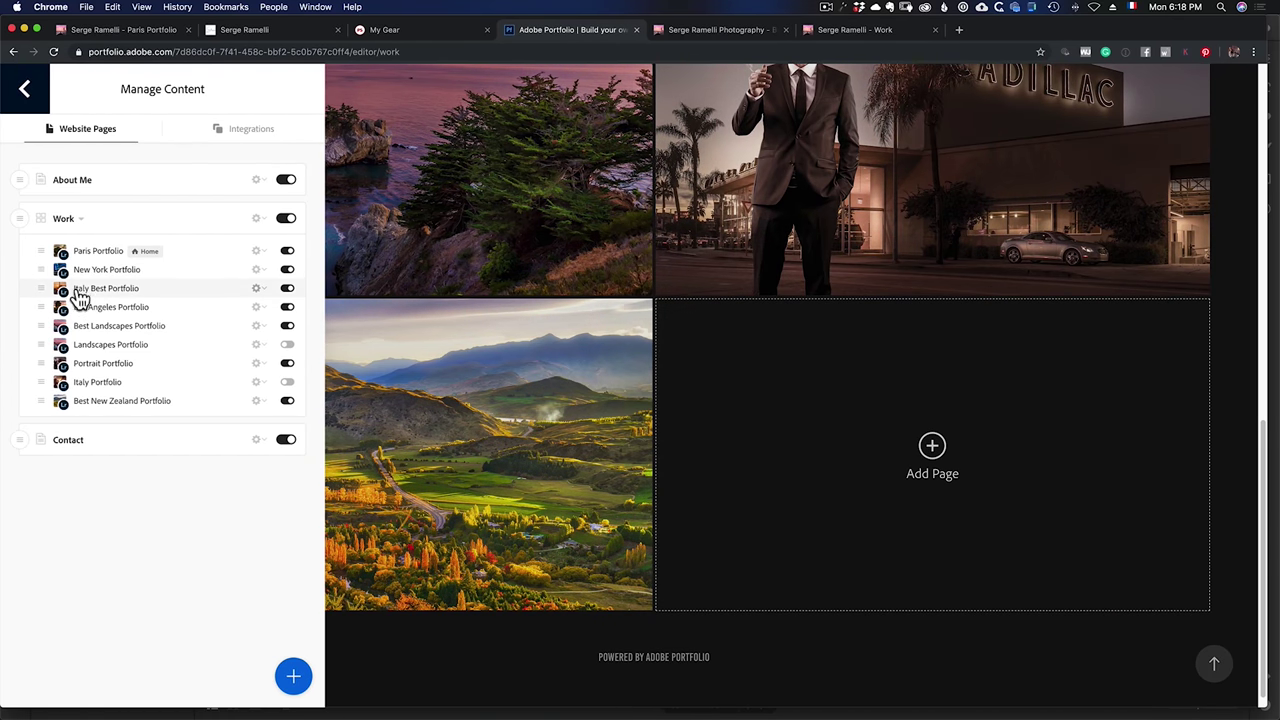
{"action": "left_click", "coordinate": [263, 285]}
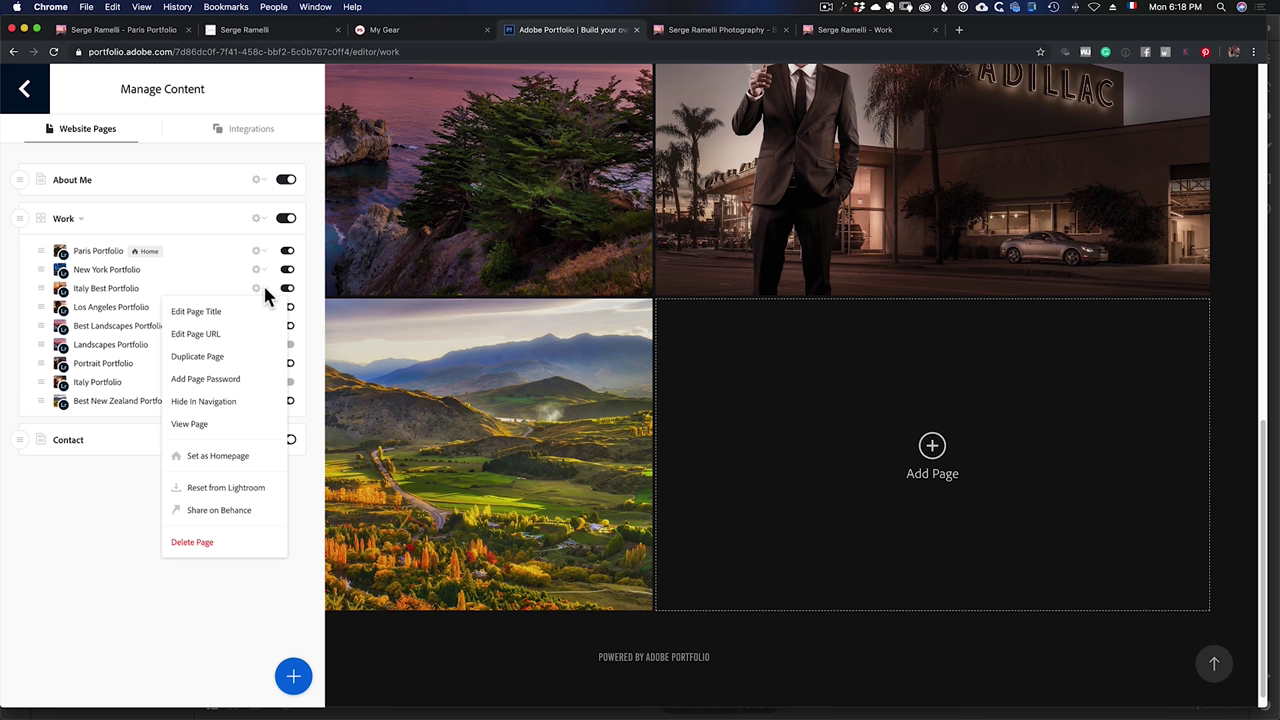
{"action": "left_click", "coordinate": [191, 313]}
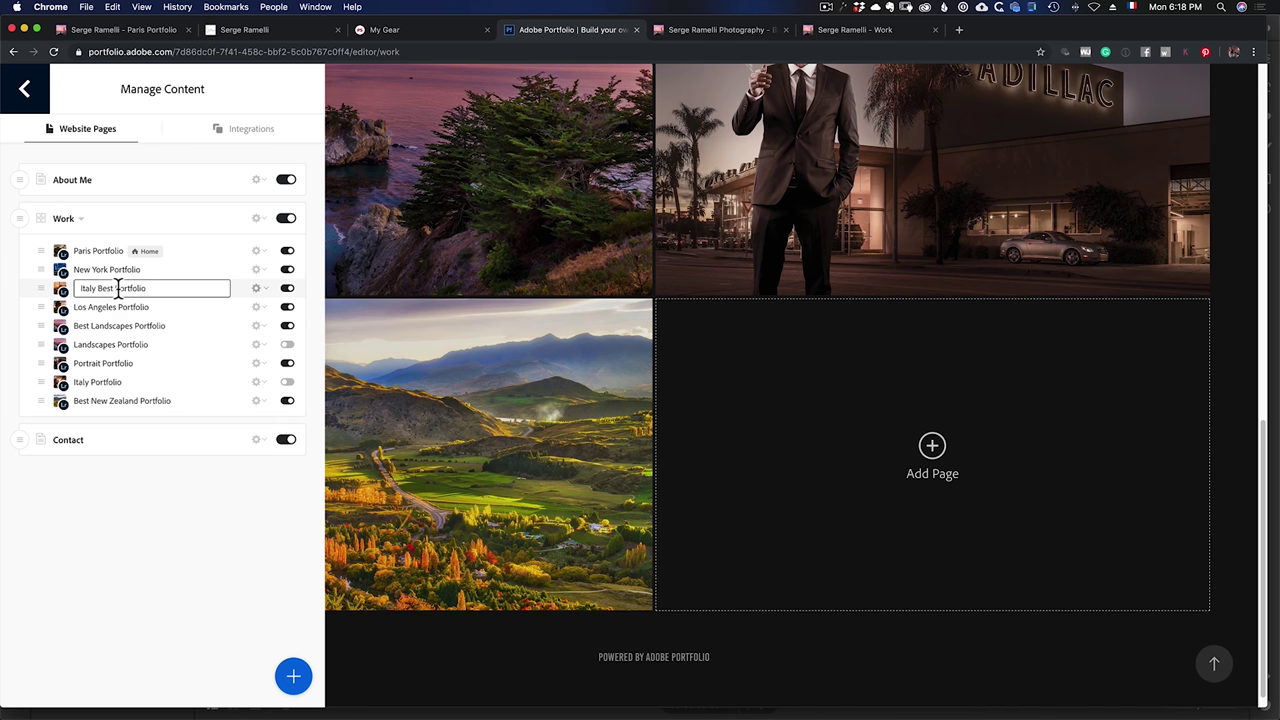
{"action": "left_click", "coordinate": [34, 278]}
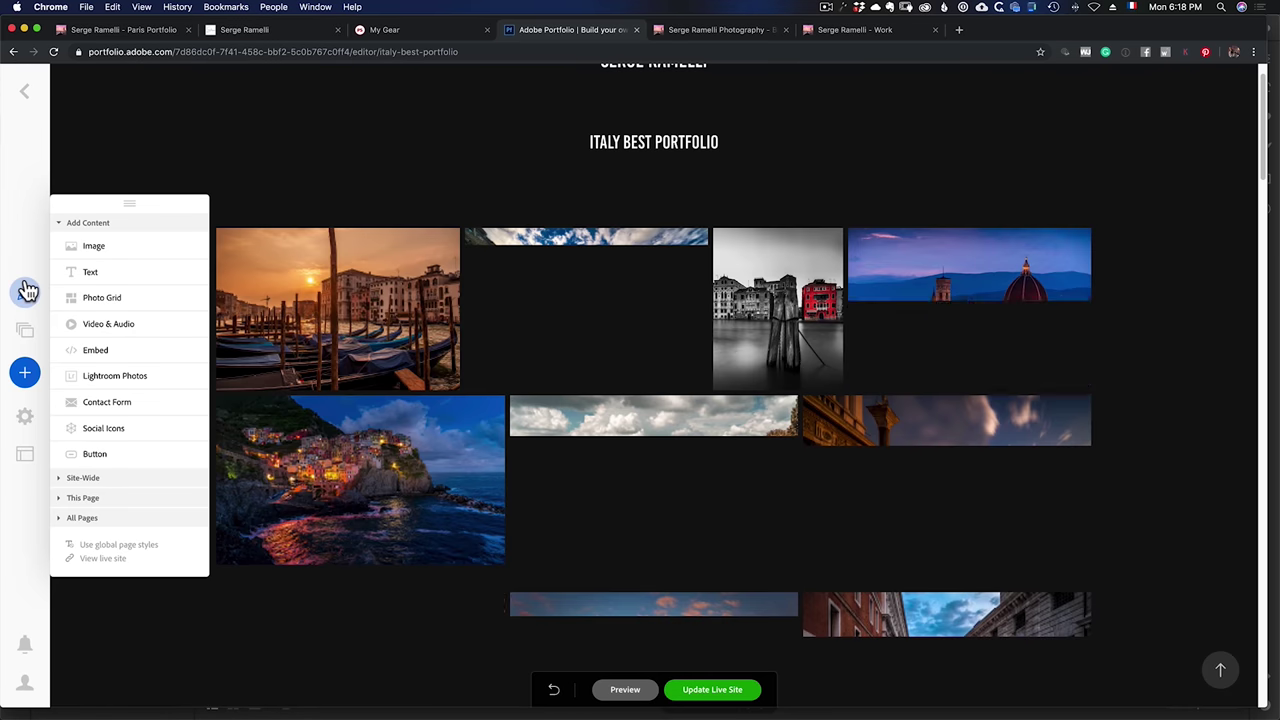
Rename the Italy Best Portfolio page as Italy and open the New York Portfolio page in the editor.
{"action": "left_click", "coordinate": [27, 334]}
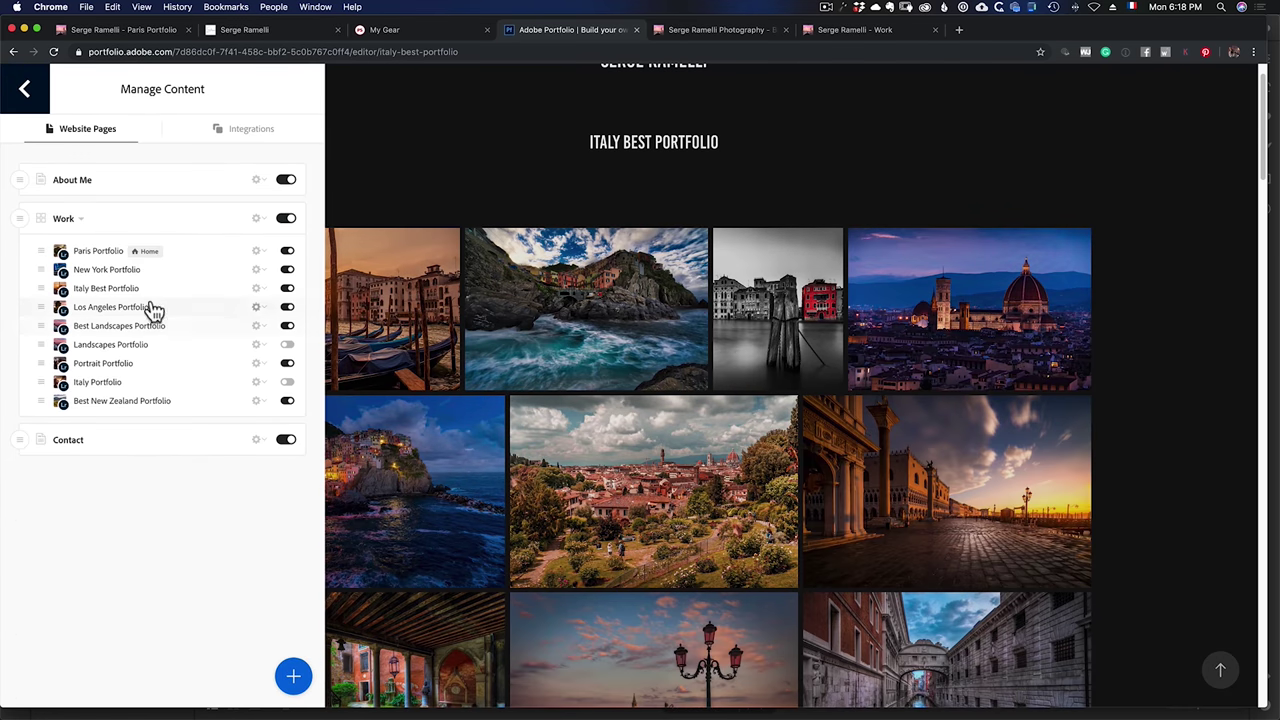
{"action": "left_click", "coordinate": [262, 290]}
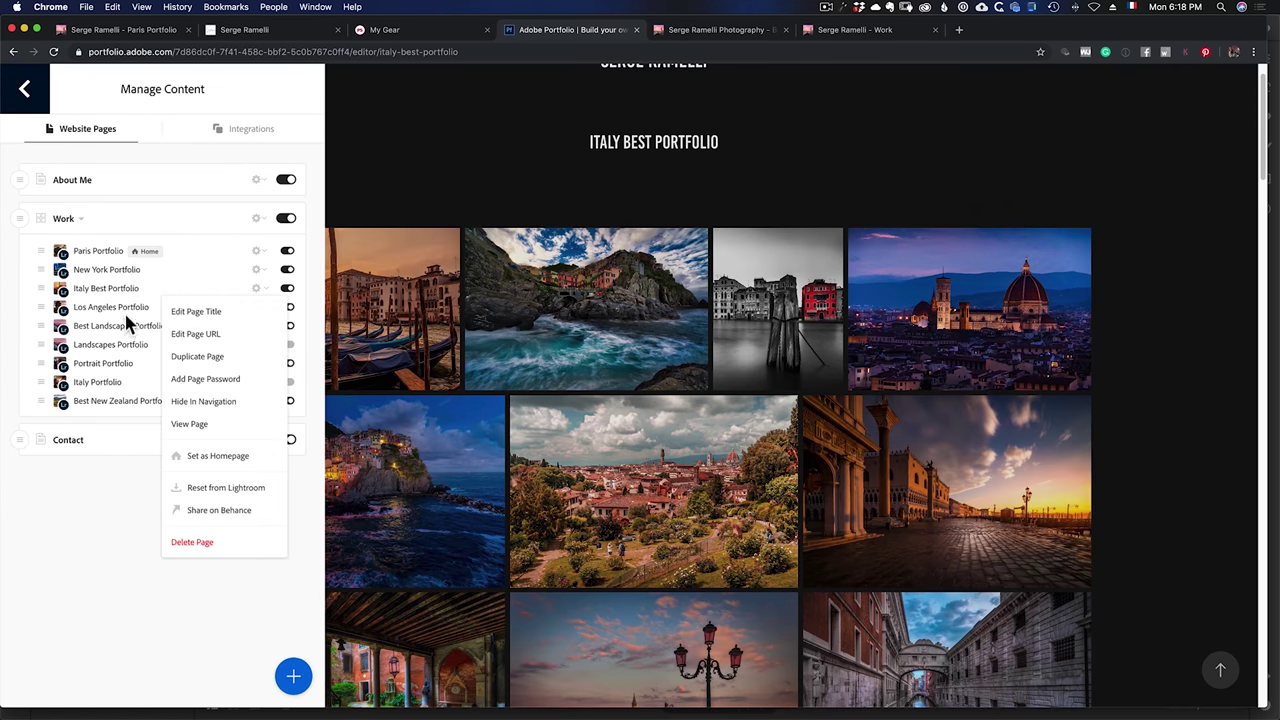
{"action": "left_click", "coordinate": [210, 313]}
{"action": "left_click_drag", "start_coordinate": [157, 289], "coordinate": [108, 292]}
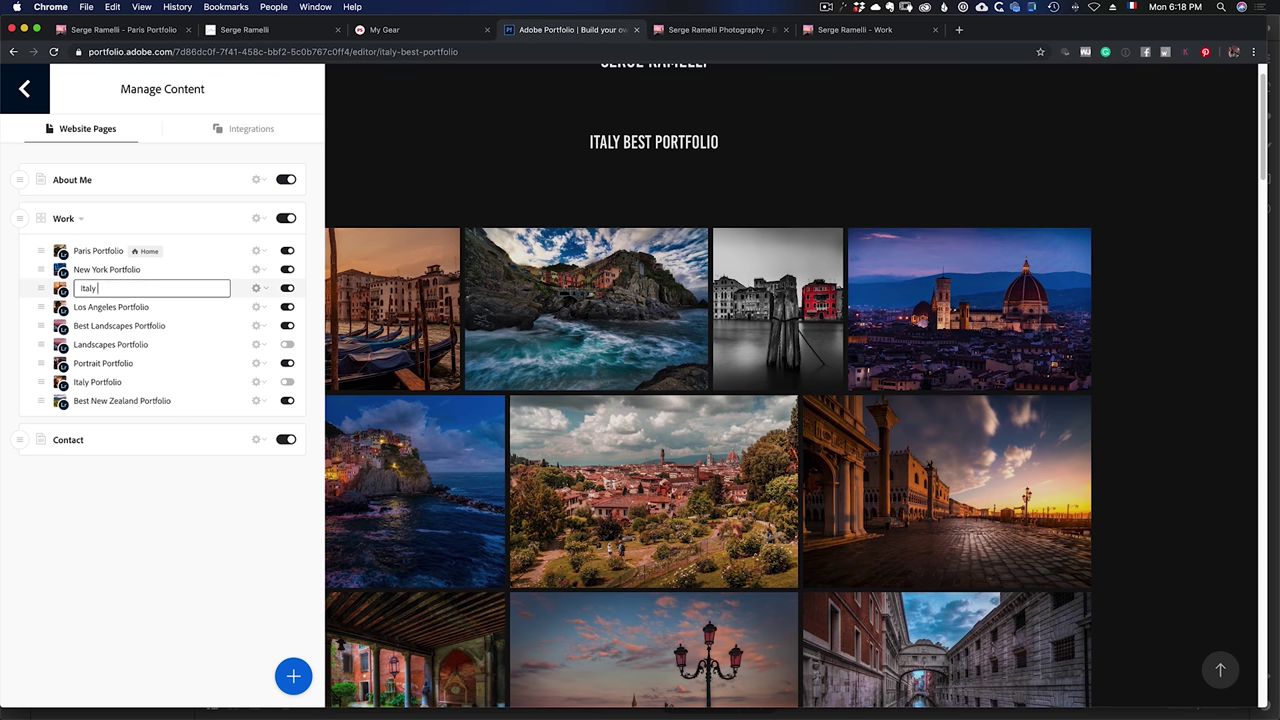
{"action": "key", "text": "Return"}
{"action": "left_click", "coordinate": [185, 270]}
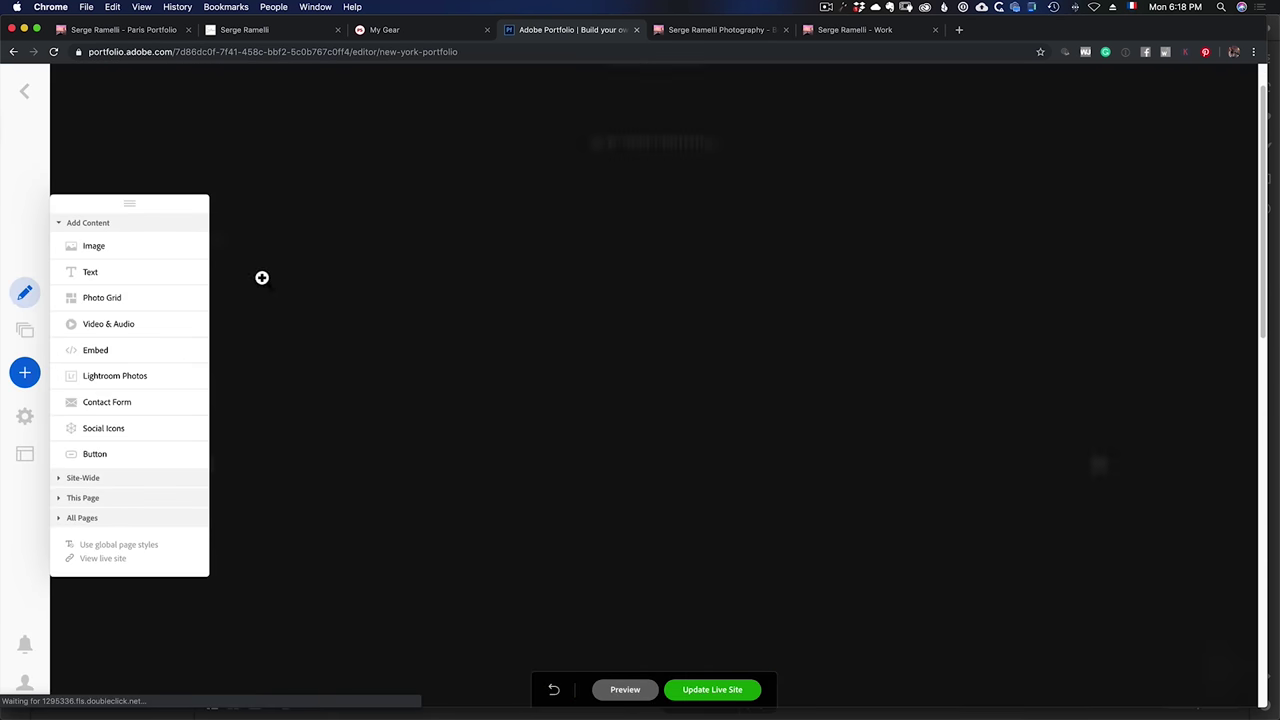
Show the list of website pages and open the New York Portfolio page's title for editing.
{"action": "left_click", "coordinate": [24, 331]}
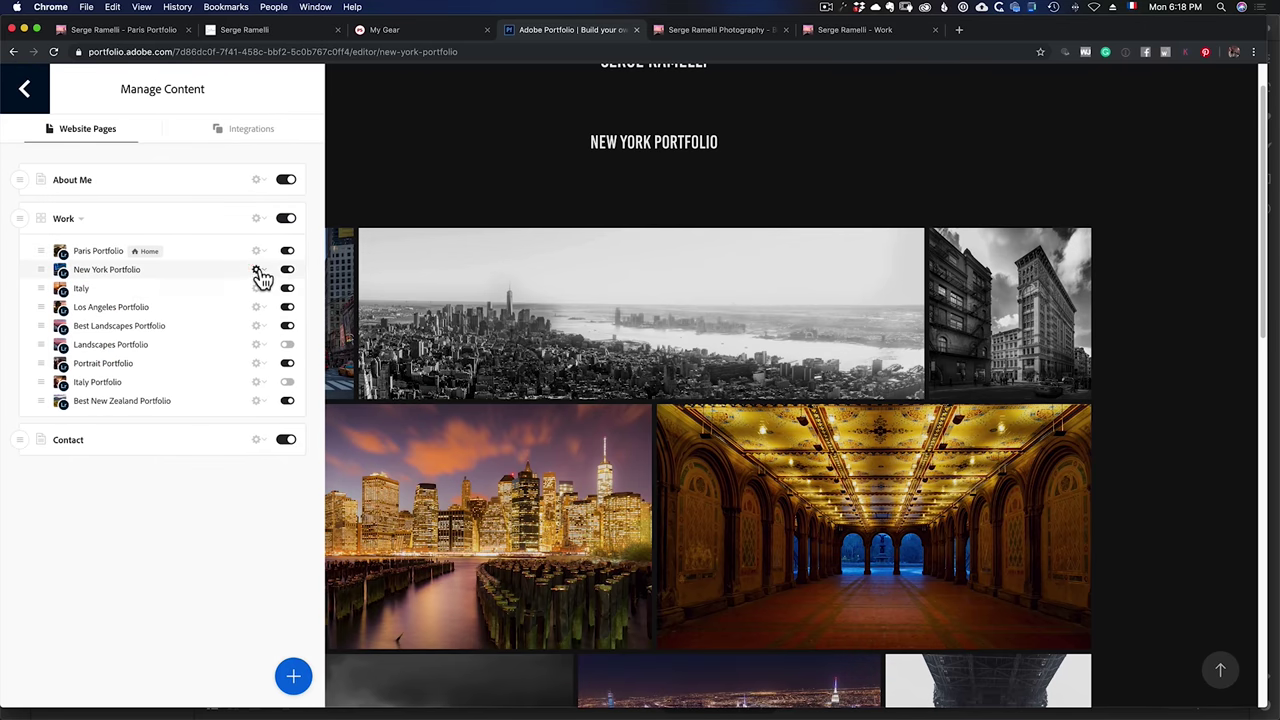
{"action": "left_click", "coordinate": [258, 270]}
{"action": "left_click", "coordinate": [233, 294]}
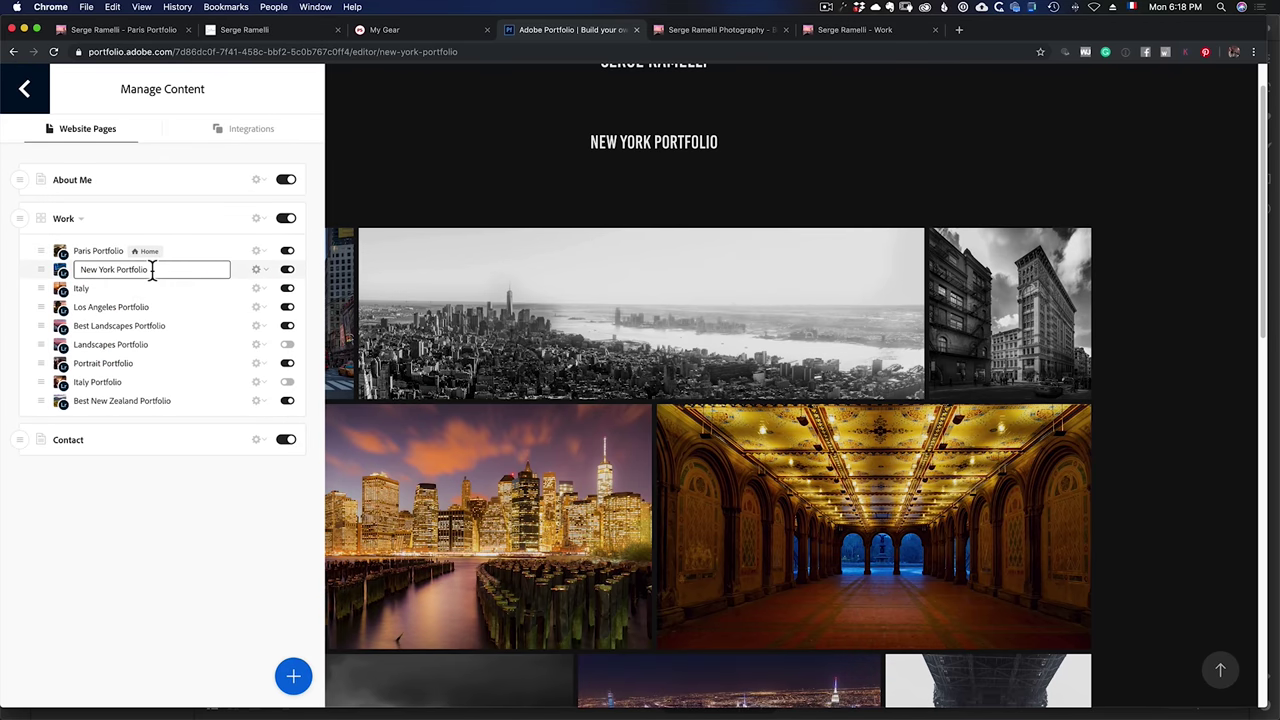
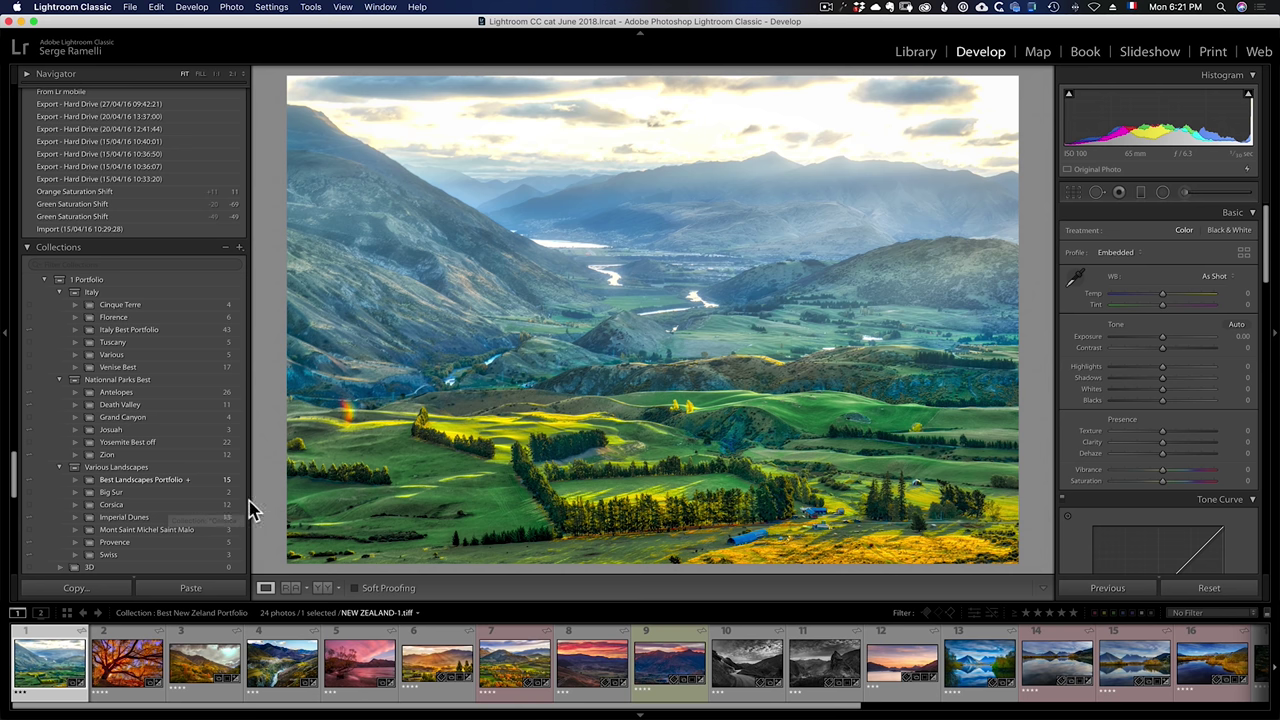
In Lightroom Classic, add the ChesnutParkMyst.tif photo from the Florida collection to the Best New Zeland Portfolio collection.
{"action": "left_click_drag", "start_coordinate": [15, 470], "coordinate": [16, 486]}
{"action": "left_click", "coordinate": [108, 470]}
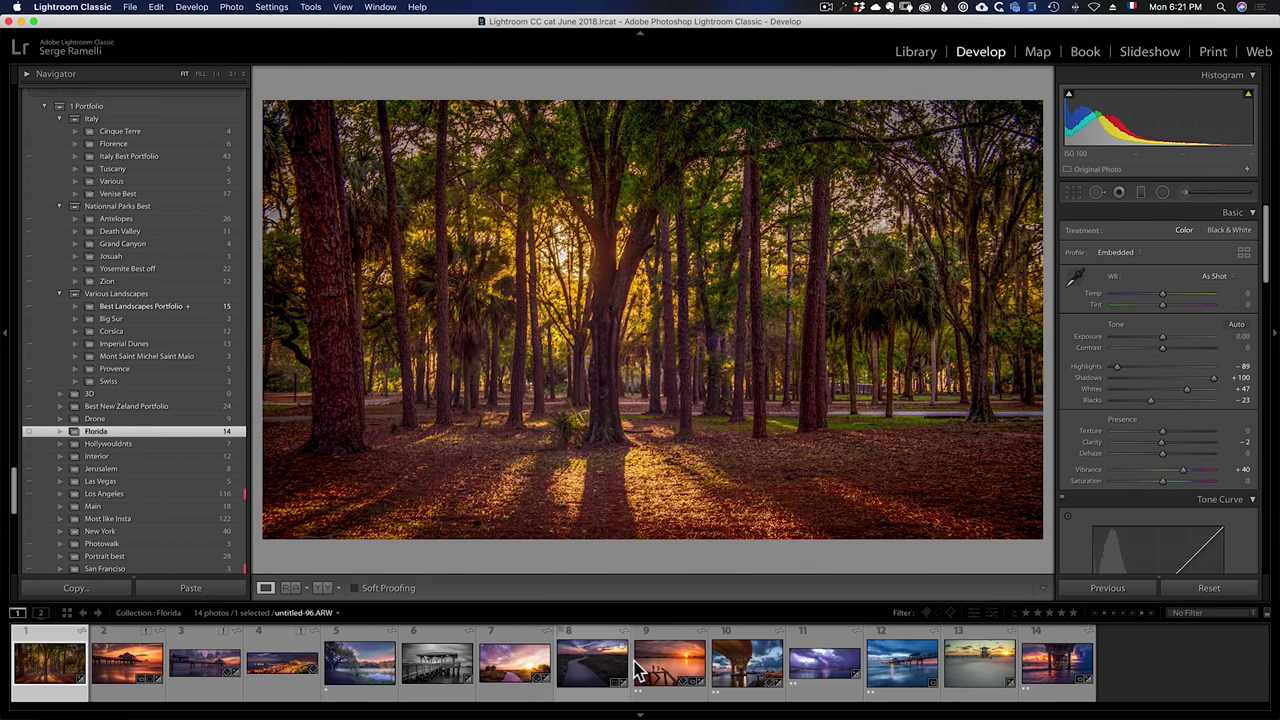
{"action": "left_click", "coordinate": [362, 668]}
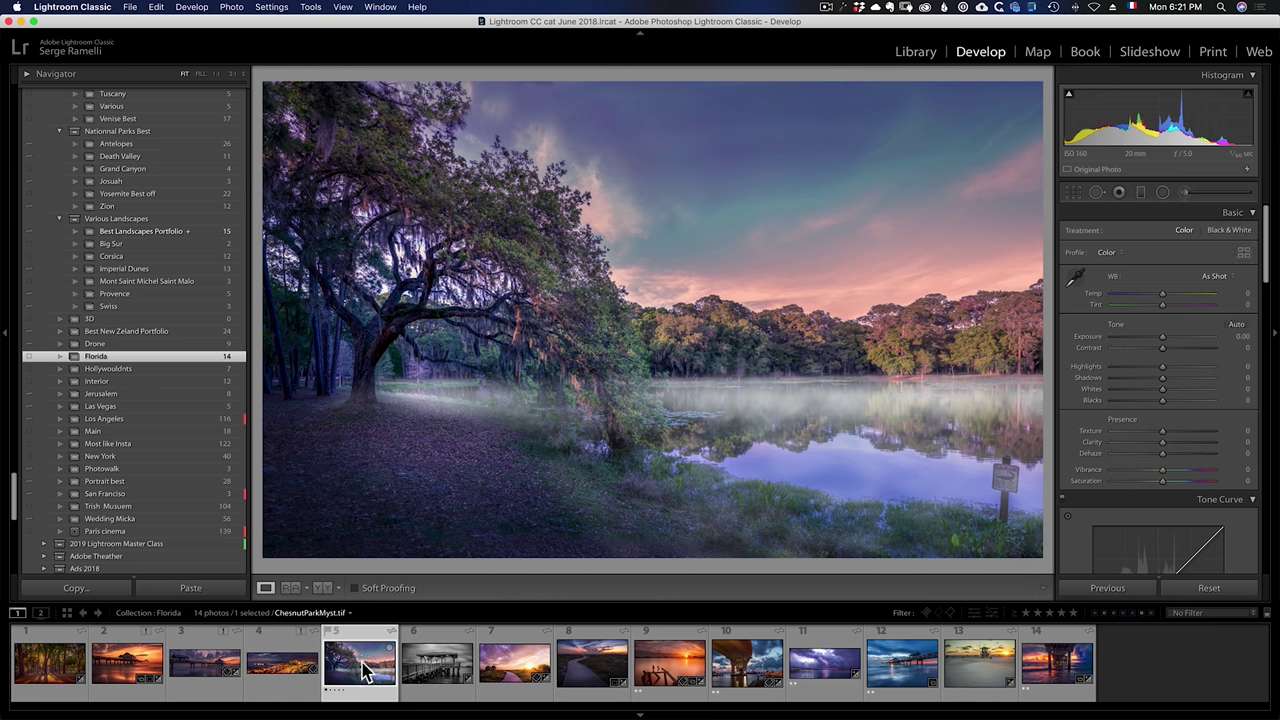
{"action": "left_click_drag", "start_coordinate": [362, 668], "coordinate": [150, 331]}
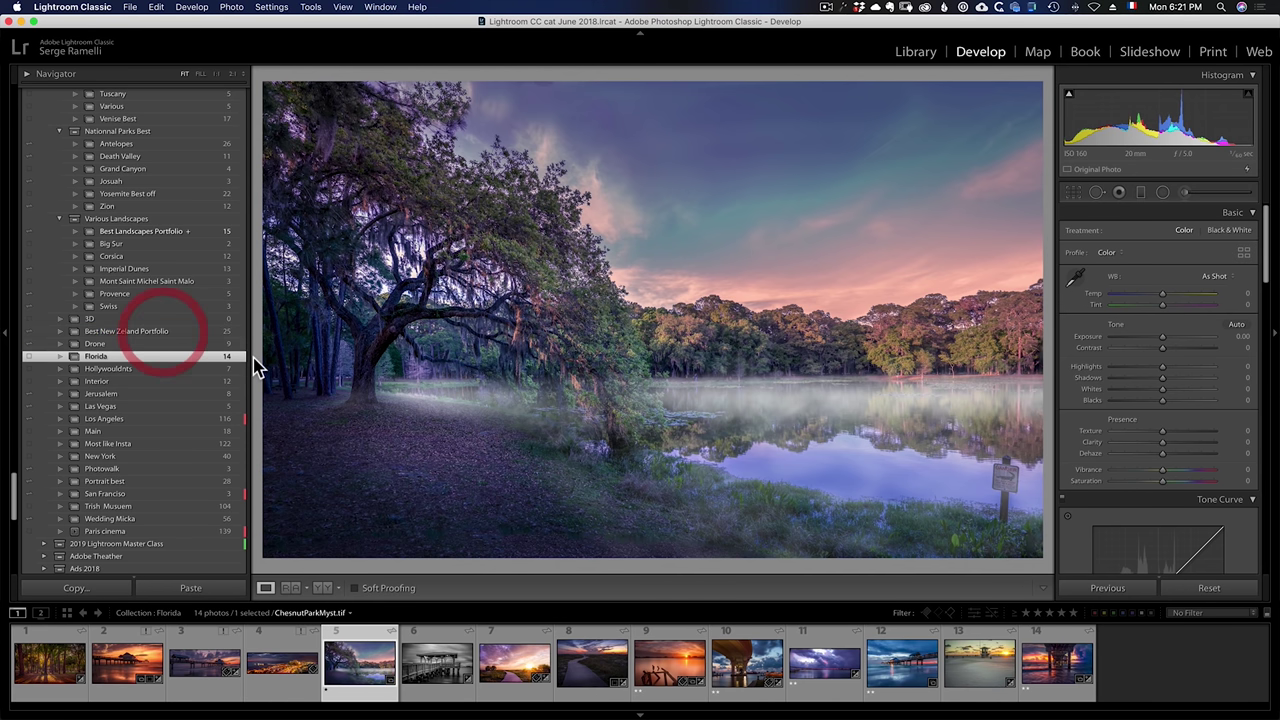
Open the Best New Zeland Portfolio collection and check its synced album in Adobe Lightroom for the added photo.
{"action": "left_click", "coordinate": [132, 332]}
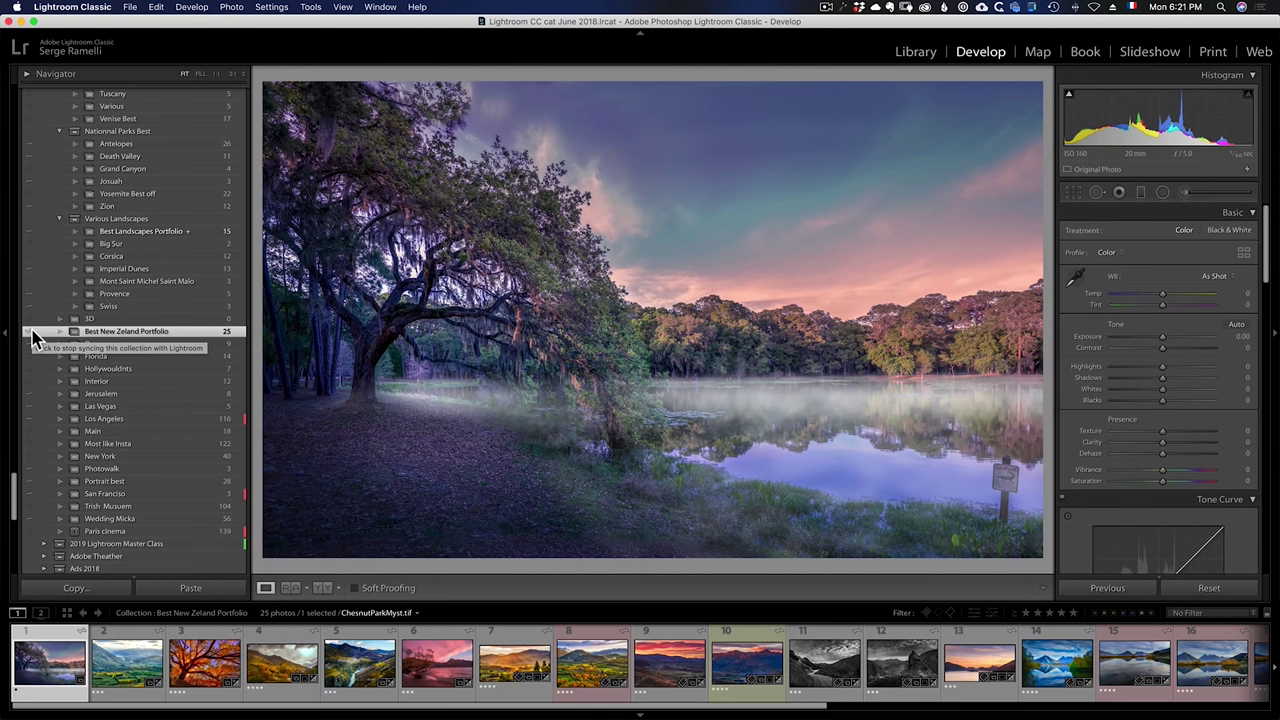
{"action": "key", "text": "super+Tab"}
{"action": "left_click", "coordinate": [280, 376]}
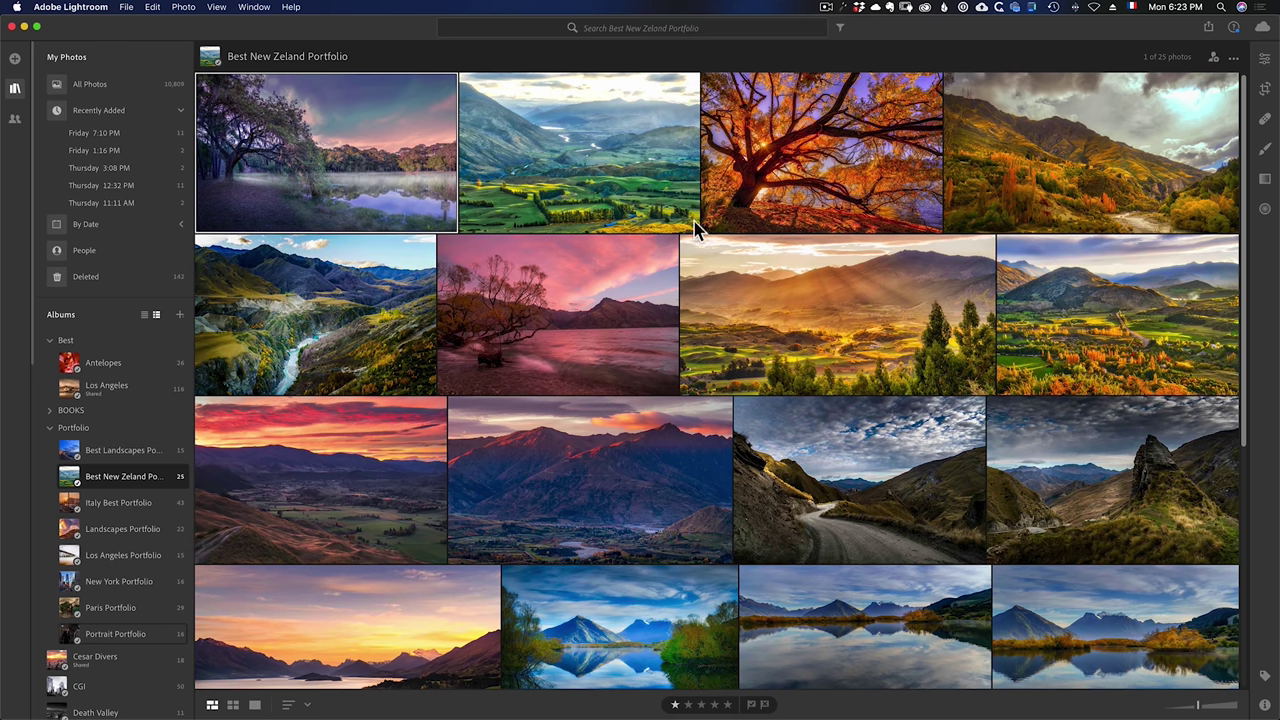
Return to the Adobe Portfolio editor in Chrome and reset the New Zealand page from Lightroom.
{"action": "key", "text": "super+Tab"}
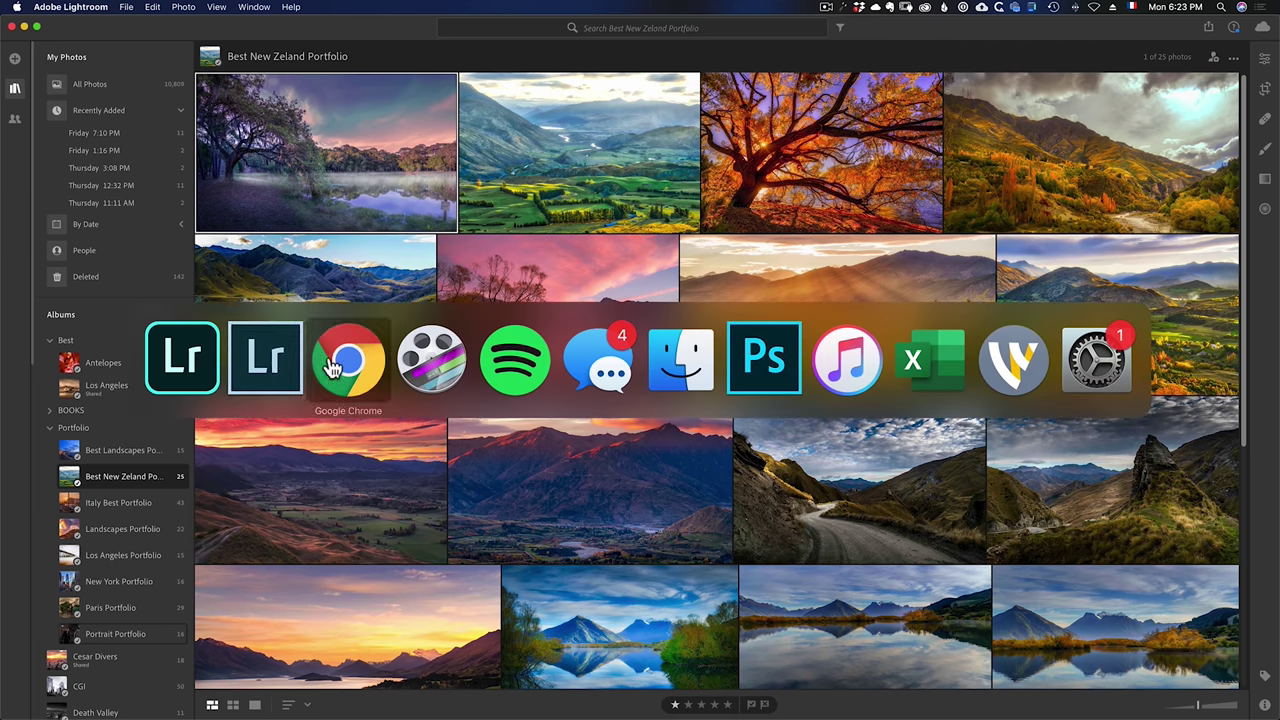
{"action": "left_click", "coordinate": [345, 365]}
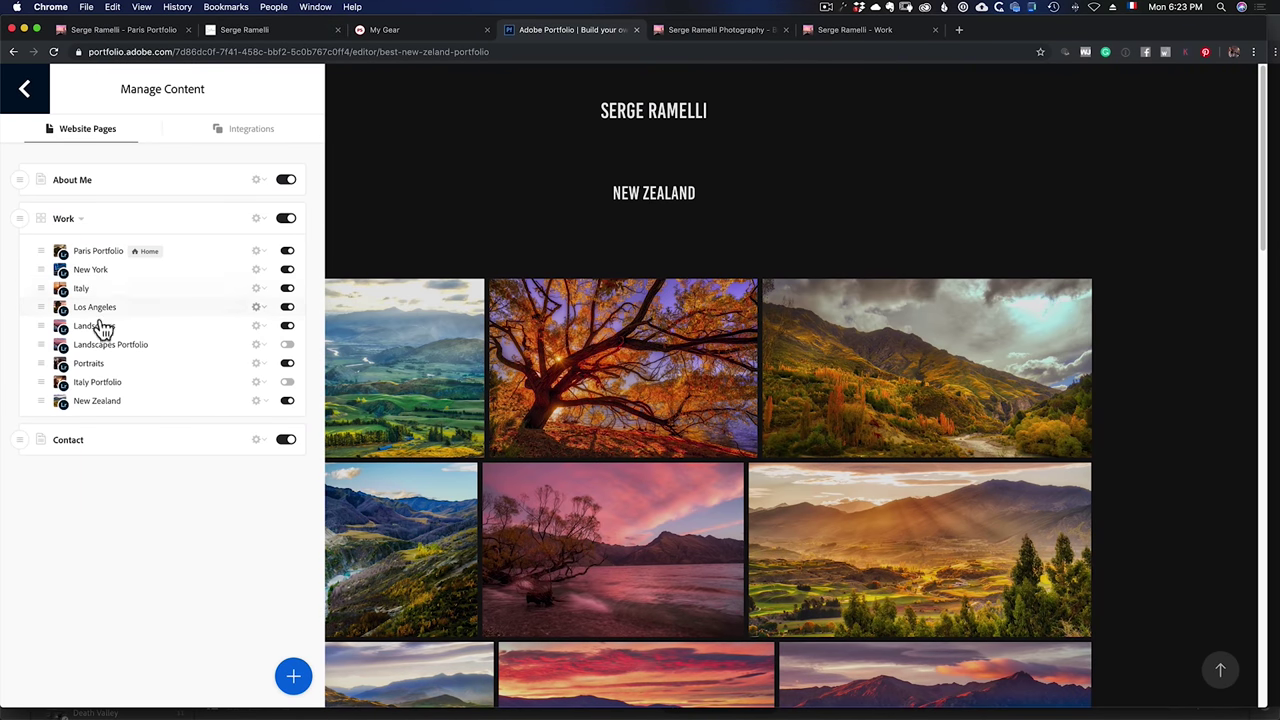
{"action": "left_click", "coordinate": [196, 405]}
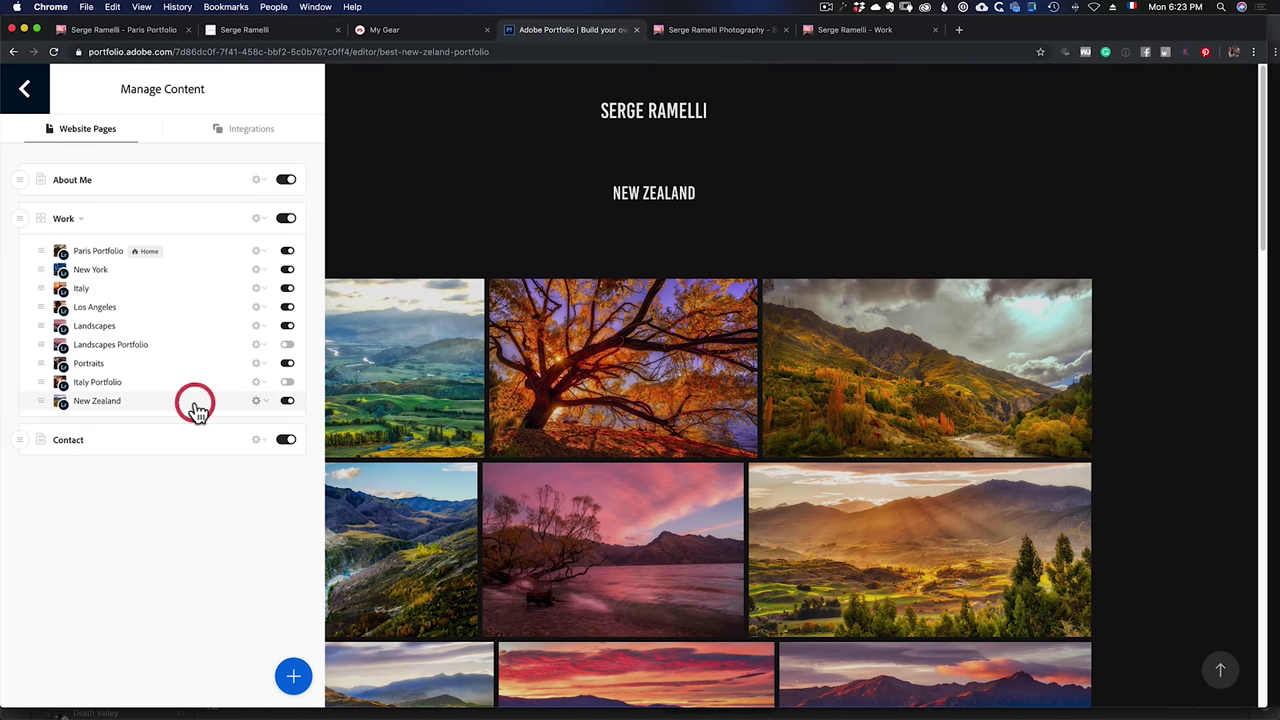
{"action": "left_click", "coordinate": [263, 401]}
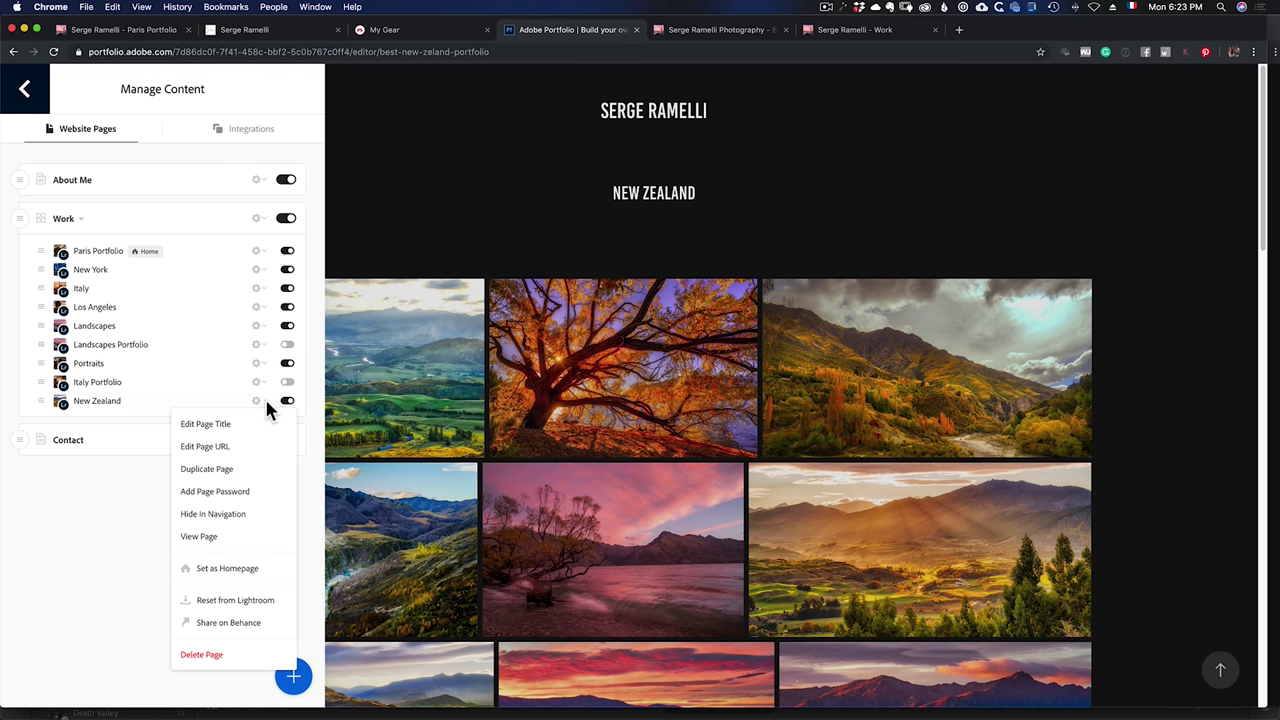
{"action": "left_click", "coordinate": [266, 600]}
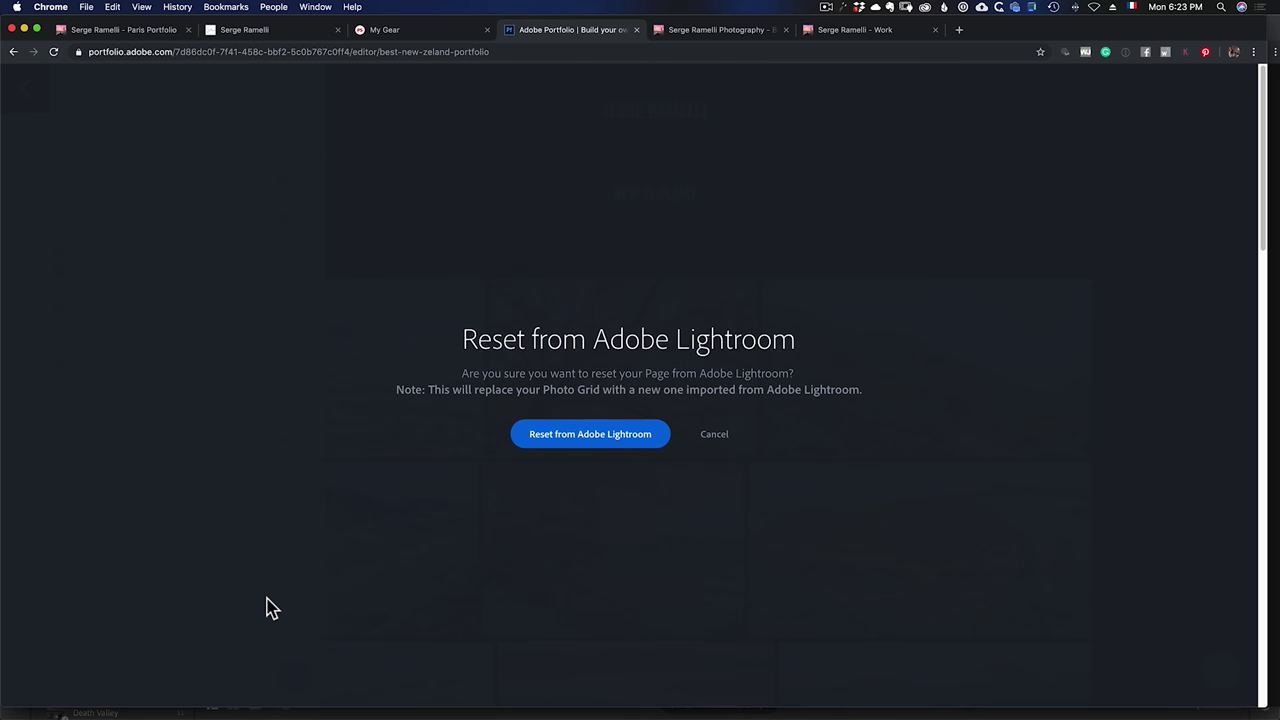
{"action": "left_click", "coordinate": [586, 439]}
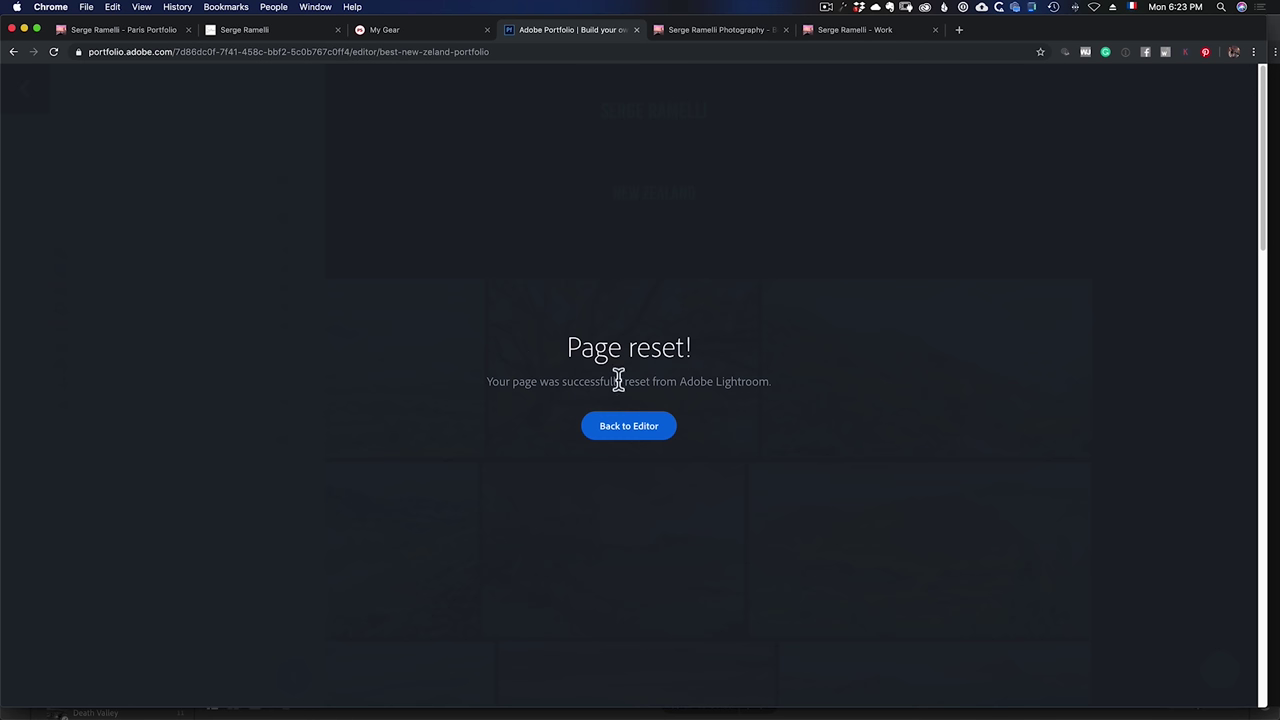
{"action": "left_click", "coordinate": [640, 440]}
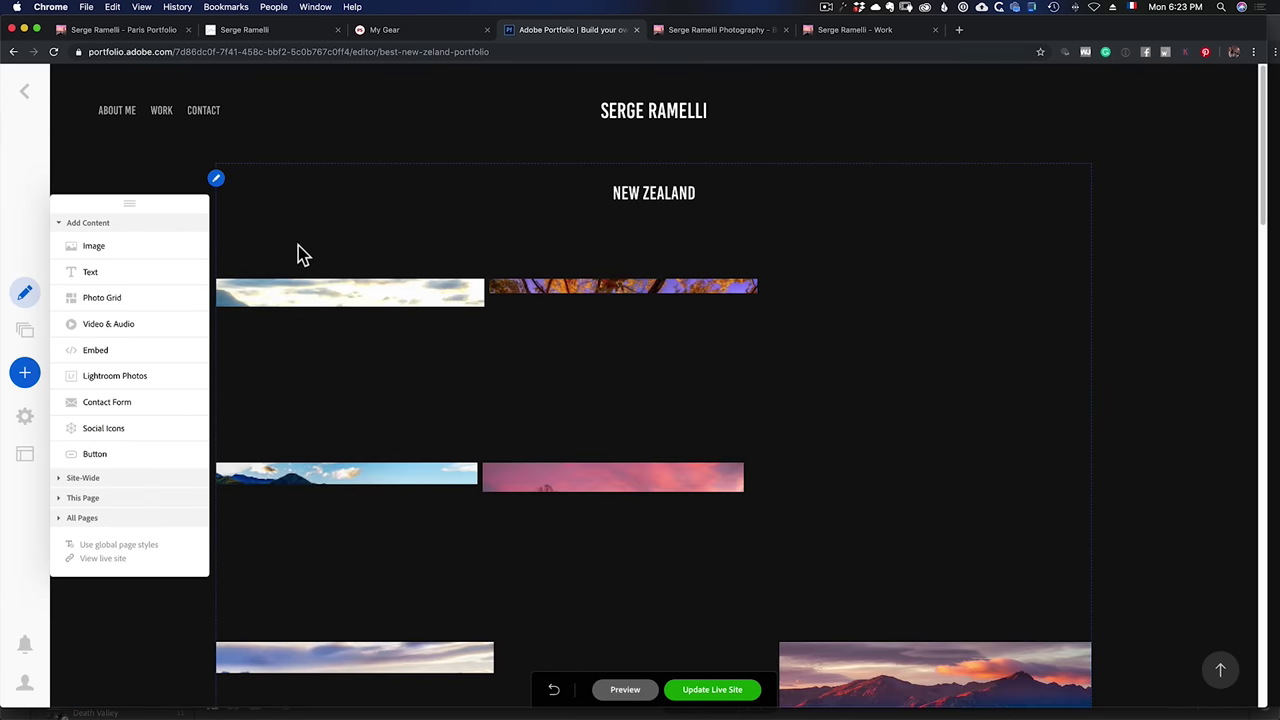
Check the end of the New Zealand photo grid, update the live site and open it.
{"action": "scroll", "coordinate": [606, 423], "scroll_direction": "down", "scroll_amount": 2}
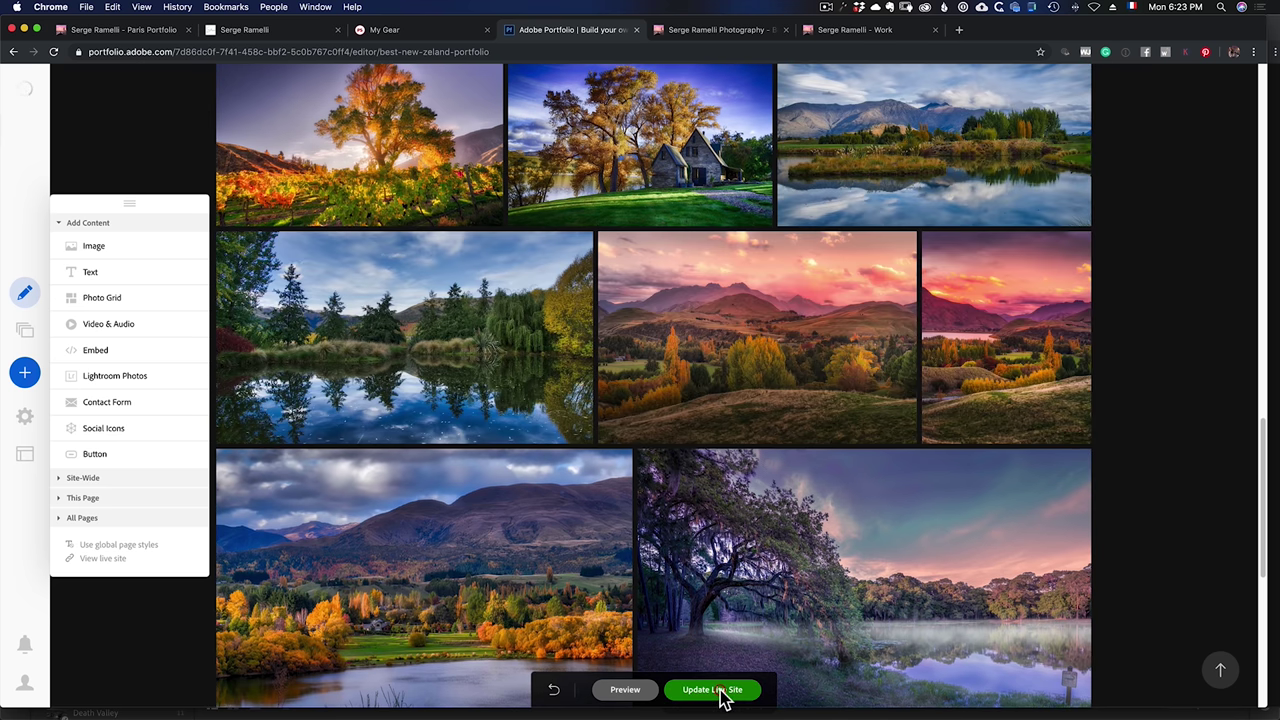
{"action": "left_click", "coordinate": [720, 690]}
{"action": "left_click", "coordinate": [592, 438]}
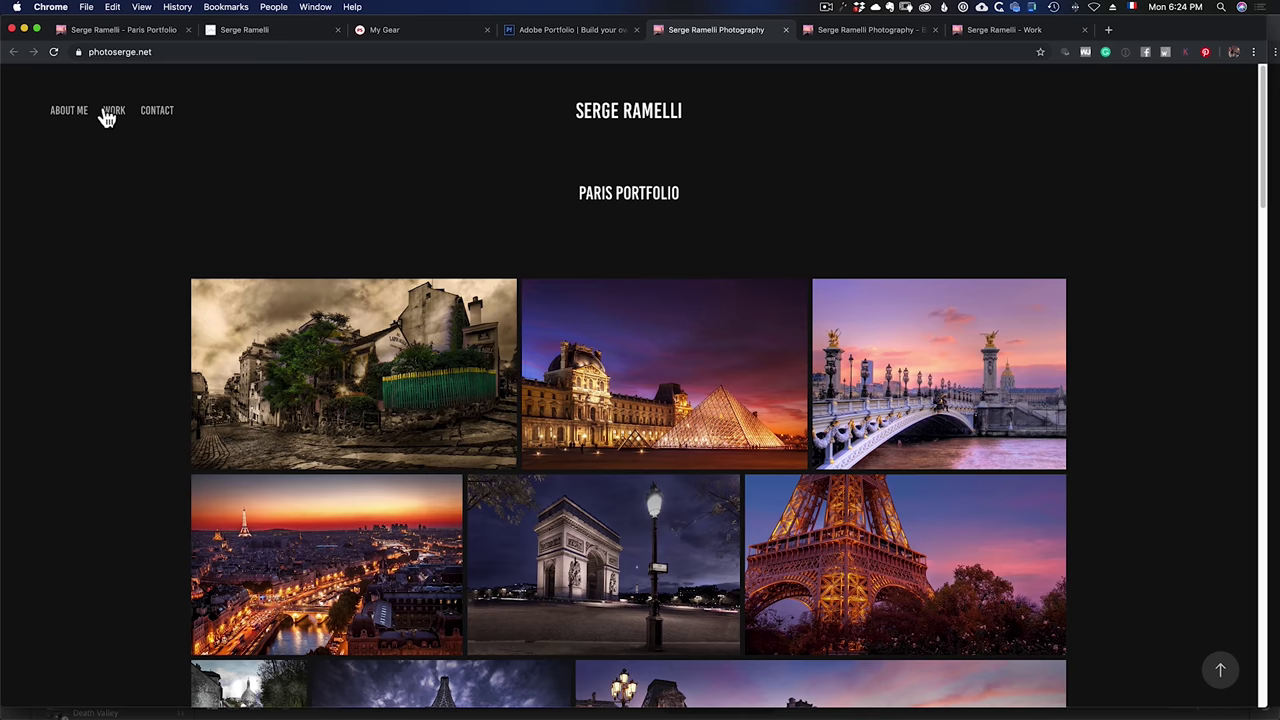
On the live site, open New Zealand from the Work gallery, enlarge the misty lake photo, and return to the gallery.
{"action": "left_click", "coordinate": [107, 114]}
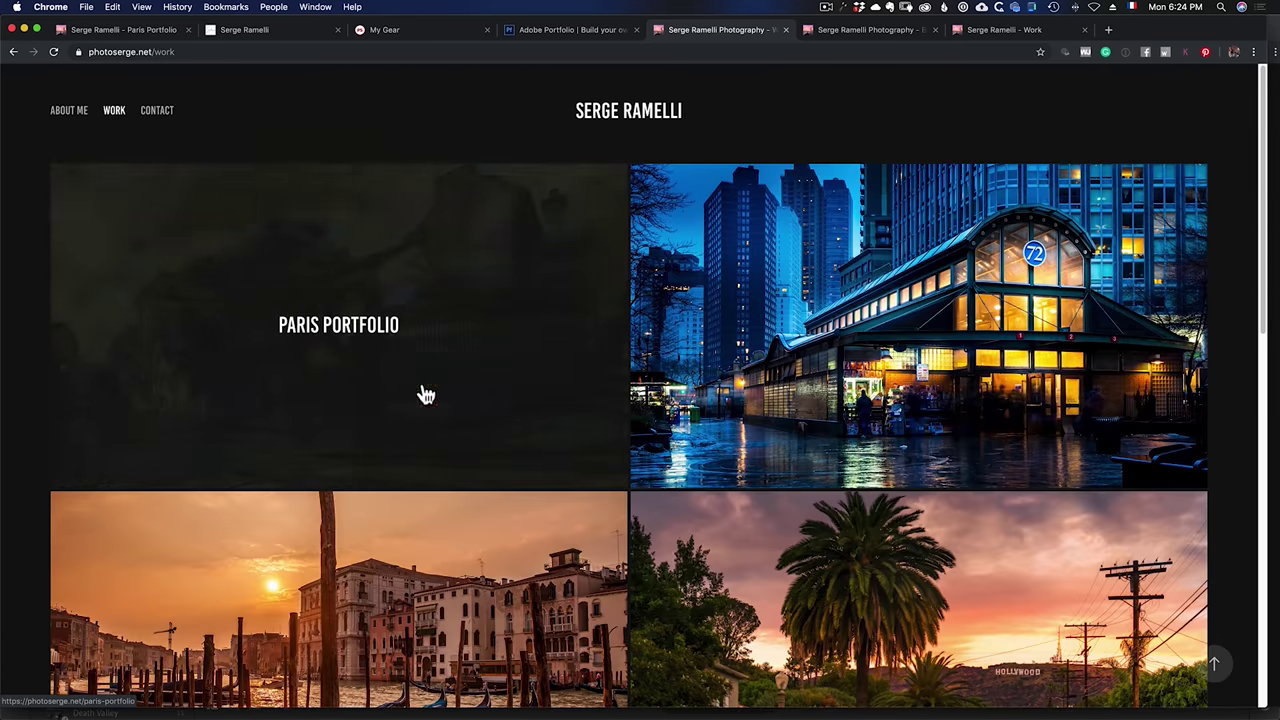
{"action": "scroll", "coordinate": [416, 395], "scroll_direction": "down", "scroll_amount": 10}
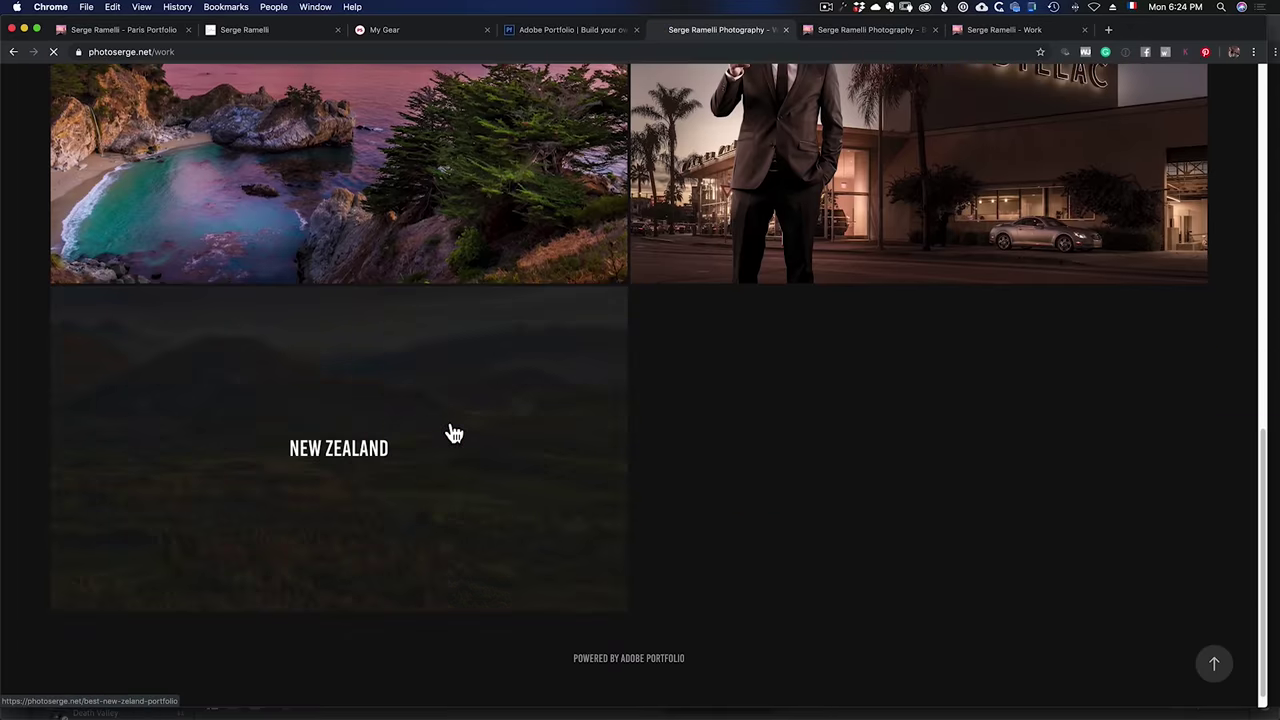
{"action": "scroll", "coordinate": [446, 400], "scroll_direction": "down", "scroll_amount": 10}
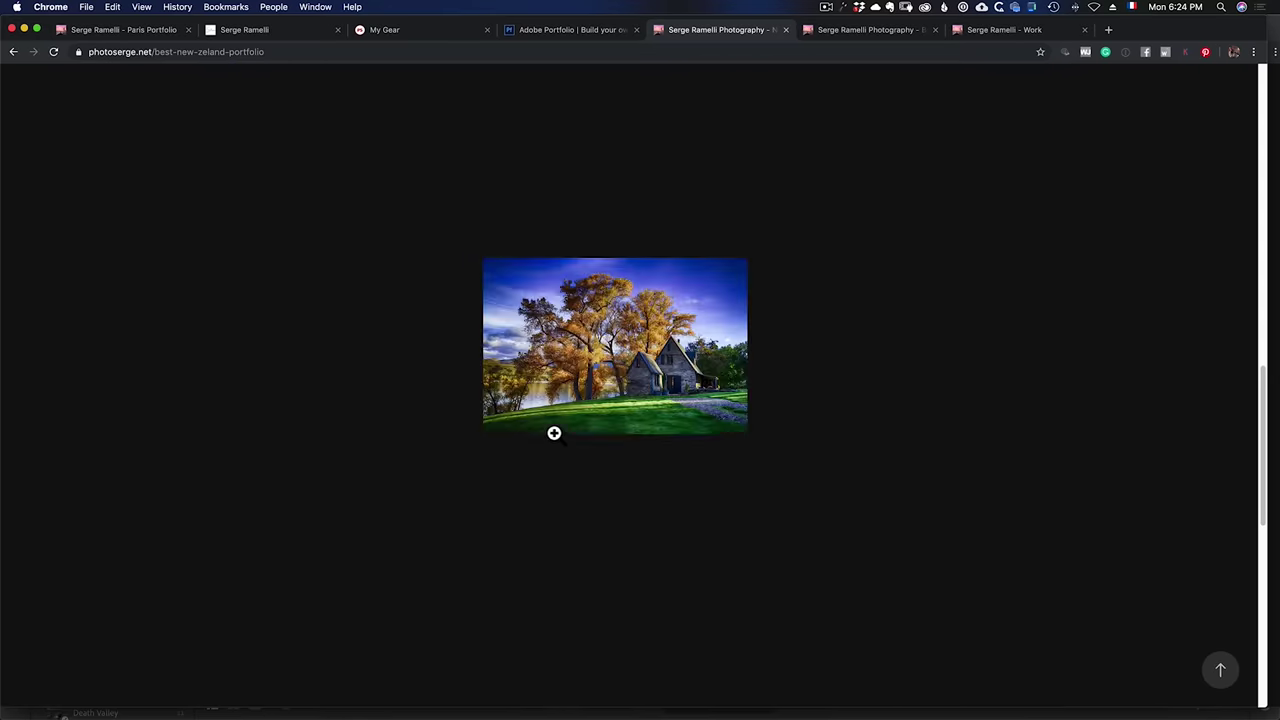
{"action": "scroll", "coordinate": [570, 436], "scroll_direction": "down", "scroll_amount": 5}
{"action": "left_click", "coordinate": [826, 356]}
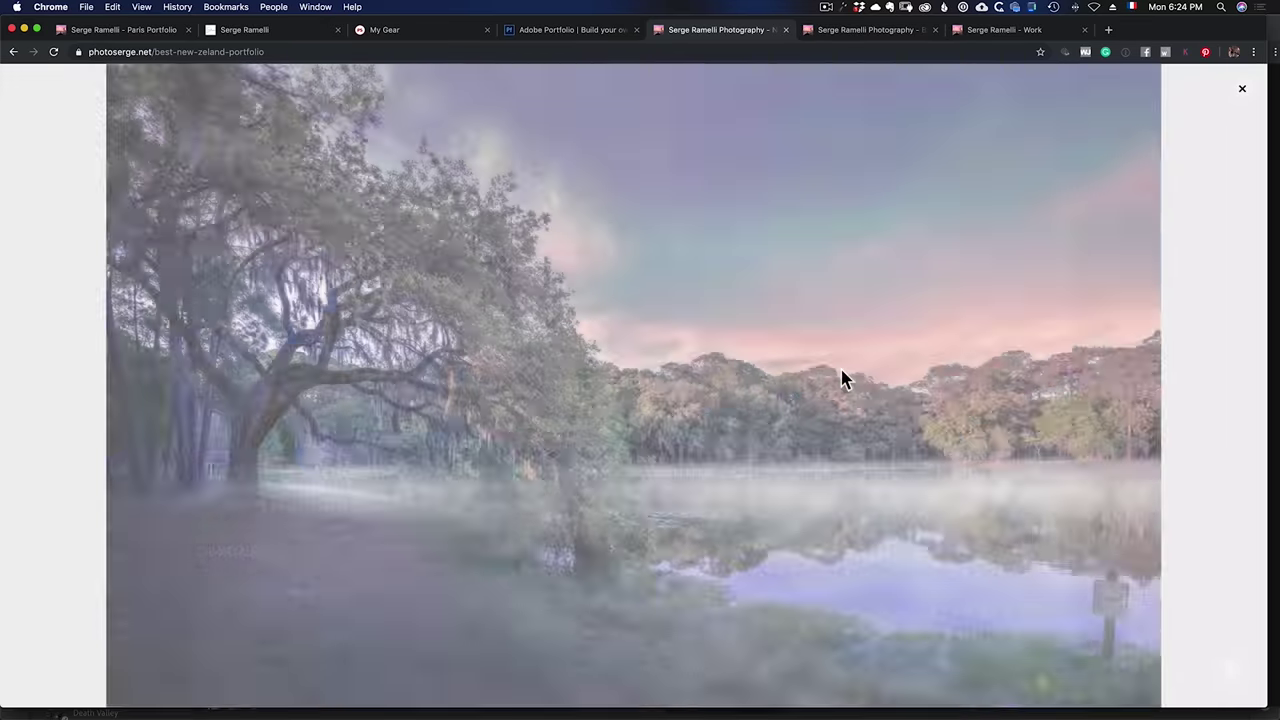
{"action": "left_click", "coordinate": [13, 51]}
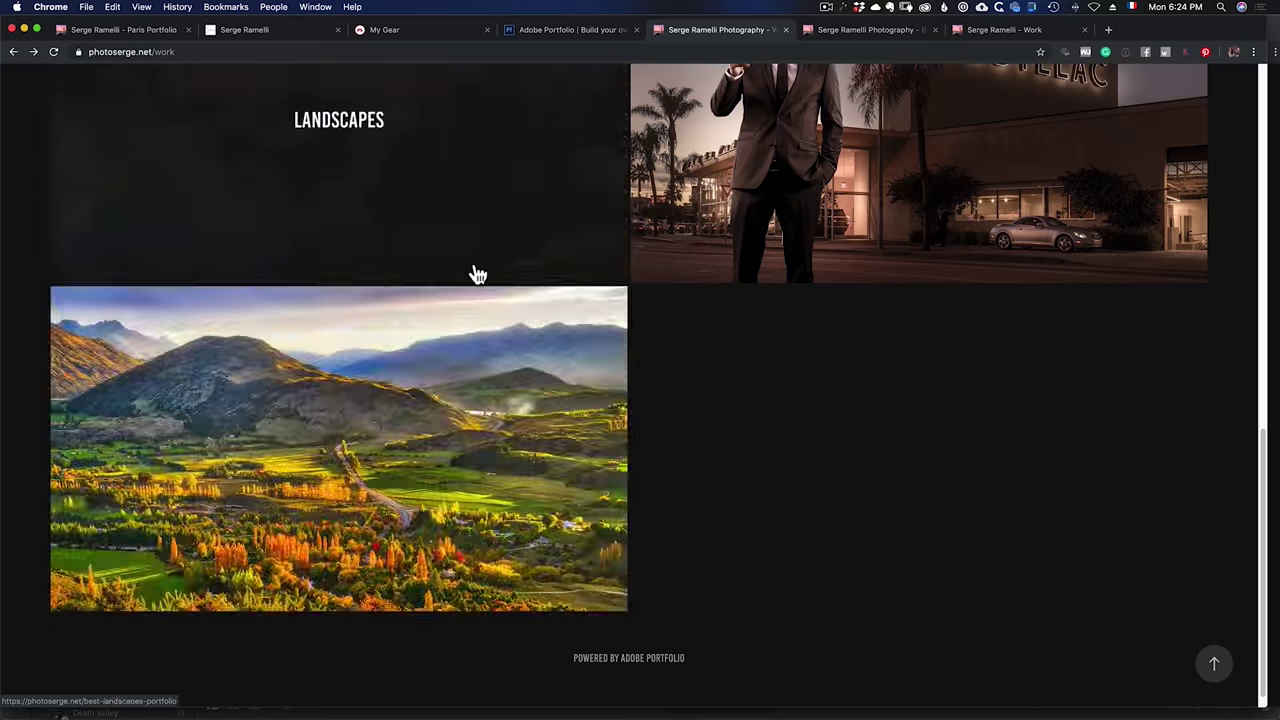
{"action": "scroll", "coordinate": [530, 324], "scroll_direction": "up", "scroll_amount": 5}
{"action": "scroll", "coordinate": [532, 325], "scroll_direction": "up", "scroll_amount": 3}
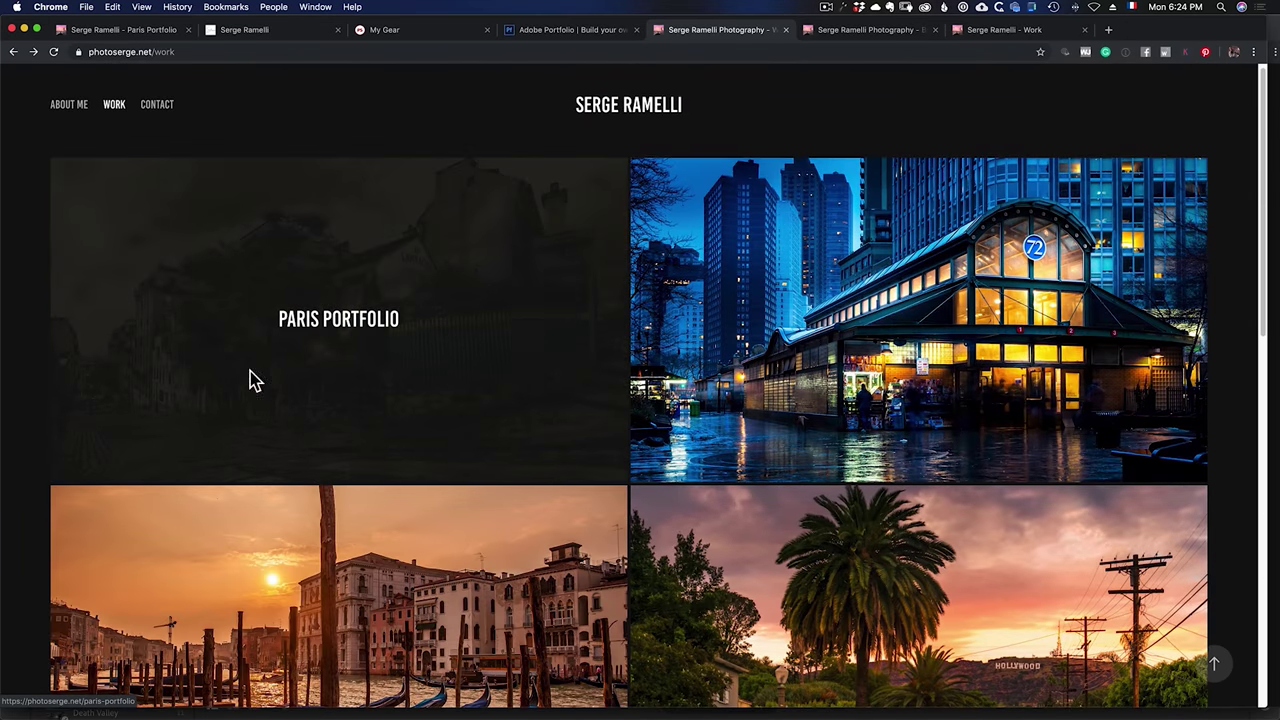
Review the Best New Zeland Portfolio collection in Lightroom Classic and its album in Lightroom, and return to Chrome.
{"action": "key", "text": "super+Tab"}
{"action": "left_click", "coordinate": [371, 380]}
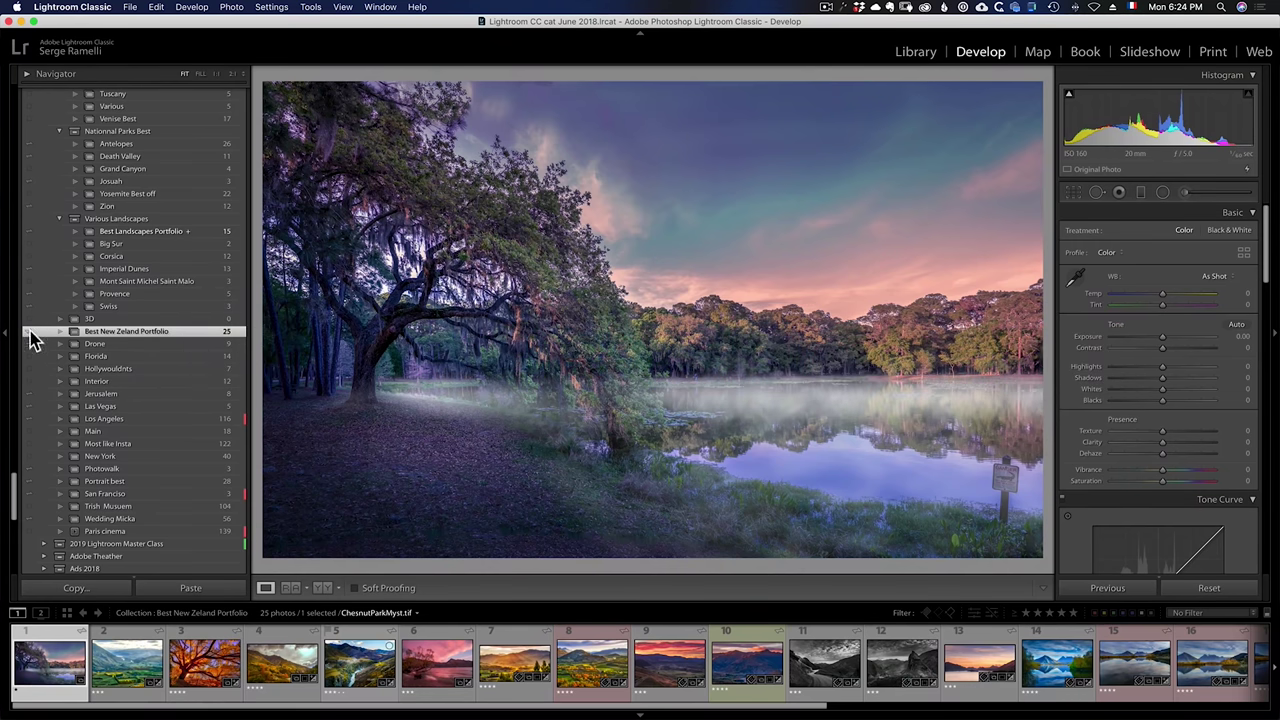
{"action": "key", "text": "super+Tab"}
{"action": "left_click", "coordinate": [331, 371]}
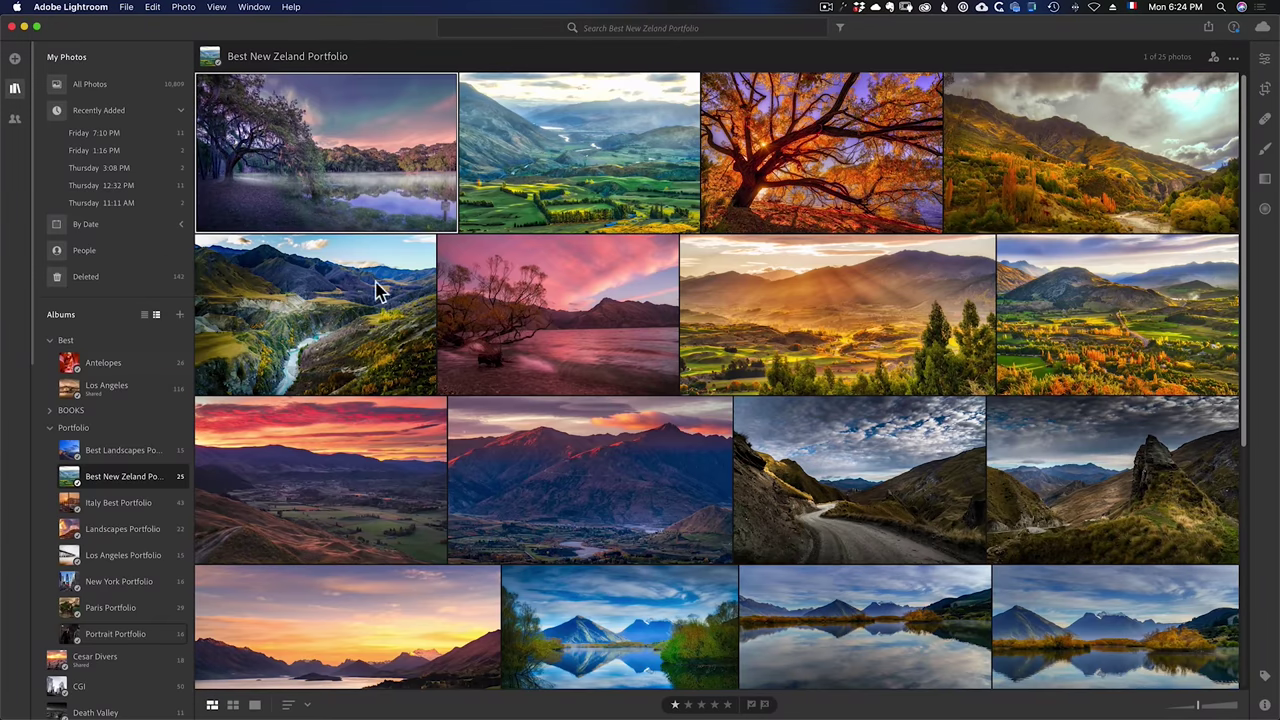
{"action": "key", "text": "super+Tab"}
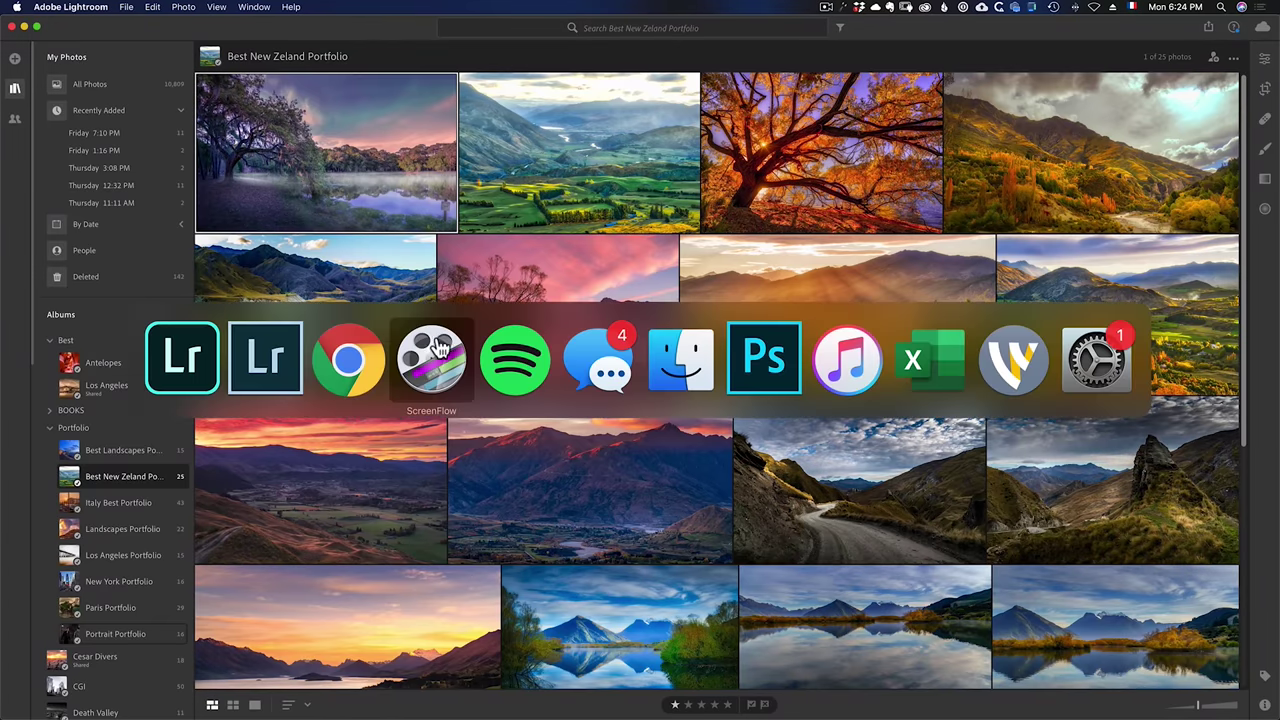
{"action": "left_click", "coordinate": [355, 360]}
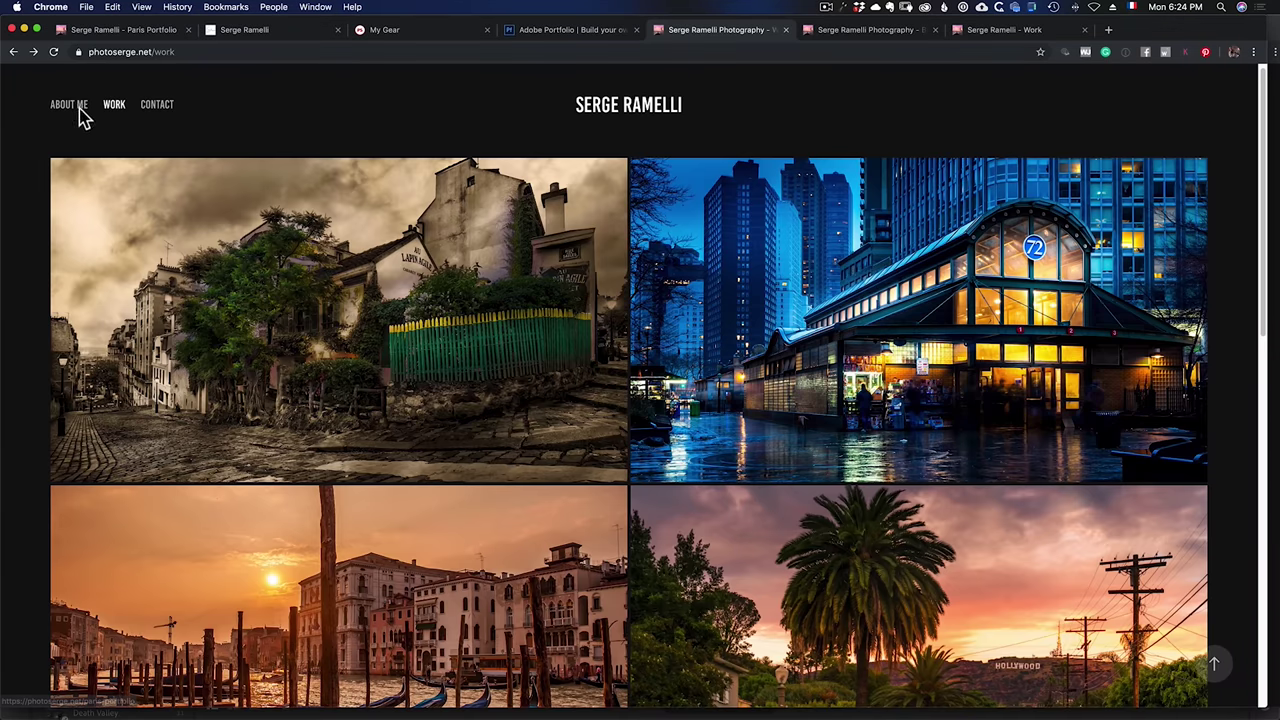
Go back to the Adobe Portfolio editor, list the website pages, and show the Paris Portfolio page's options.
{"action": "left_click", "coordinate": [580, 30]}
{"action": "left_click", "coordinate": [25, 330]}
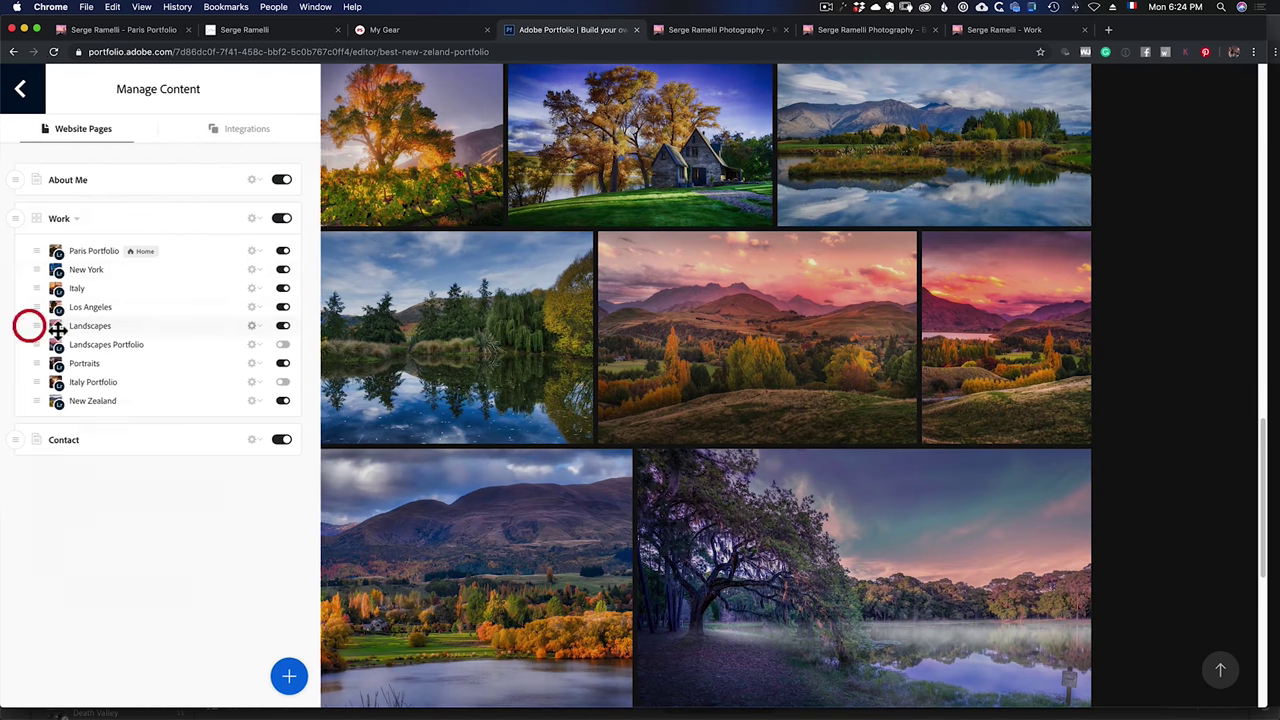
{"action": "left_click", "coordinate": [257, 251]}
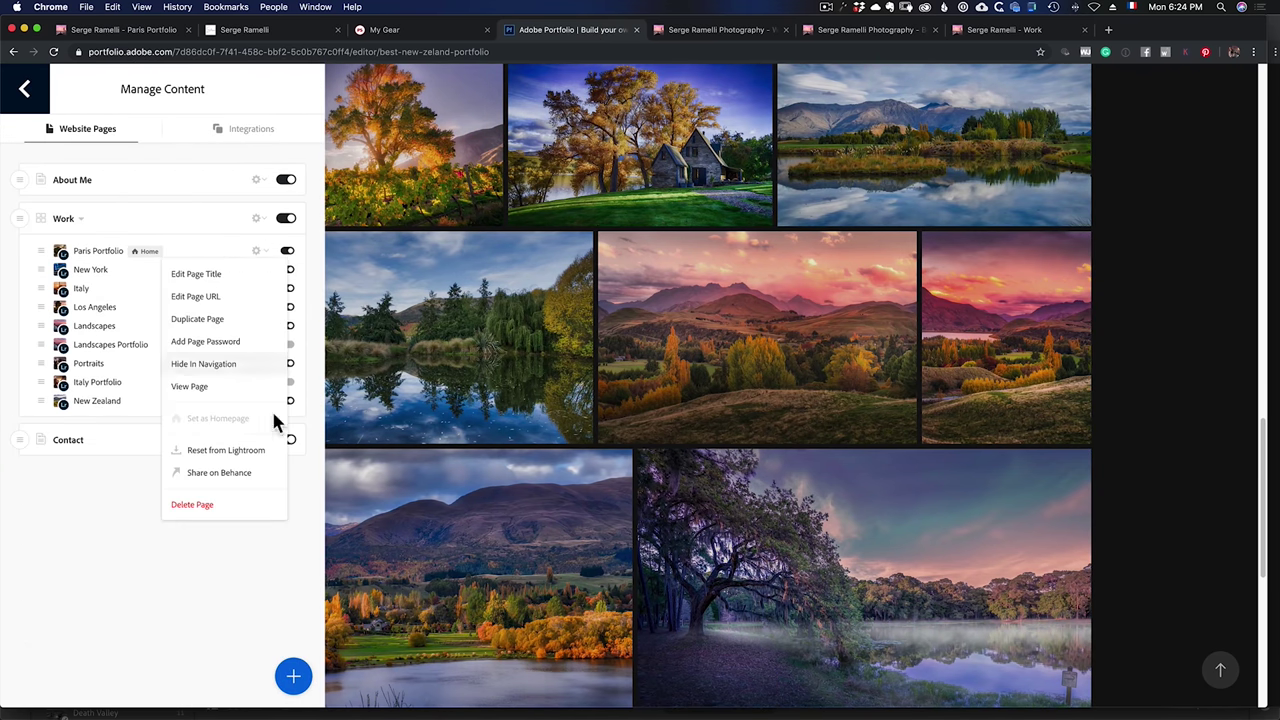
In Lightroom Classic, edit The morning tree-1.tiff with Temp −74, Saturation −100, Exposure −1.80 and Contrast +67.
{"action": "key", "text": "super+Tab"}
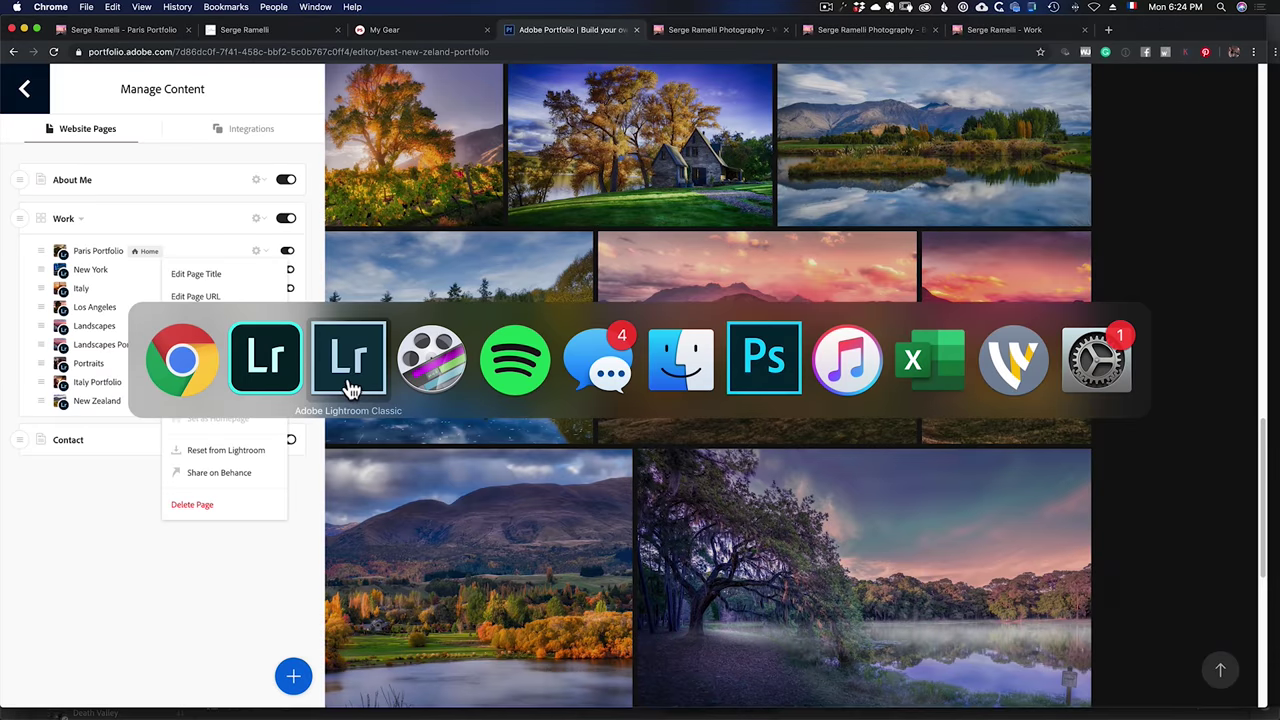
{"action": "left_click", "coordinate": [350, 388]}
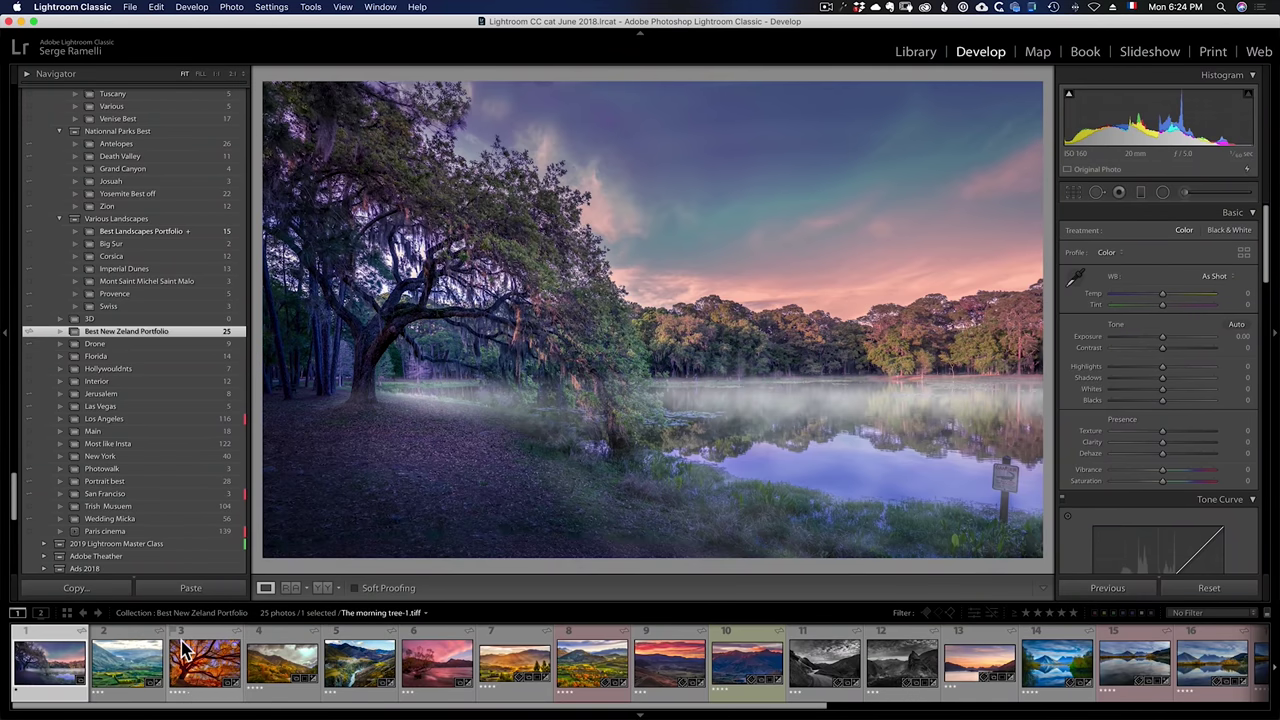
{"action": "left_click", "coordinate": [213, 642]}
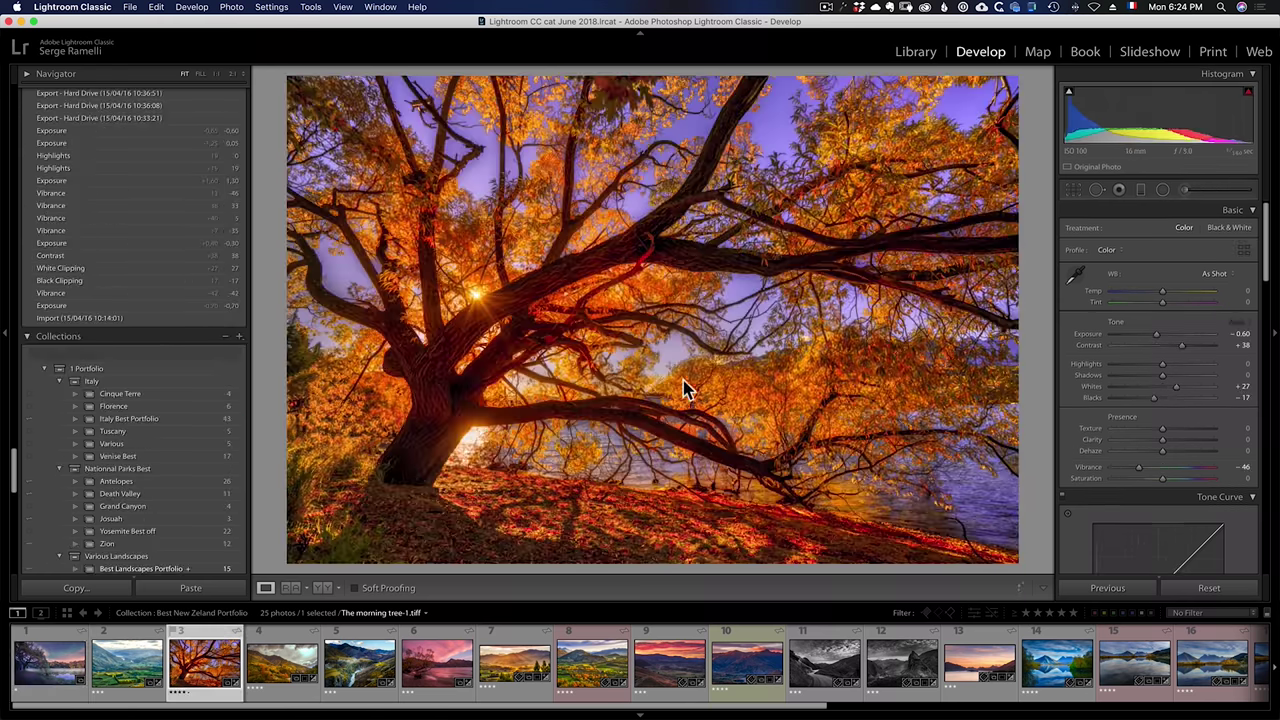
{"action": "left_click_drag", "start_coordinate": [1162, 290], "coordinate": [1125, 291]}
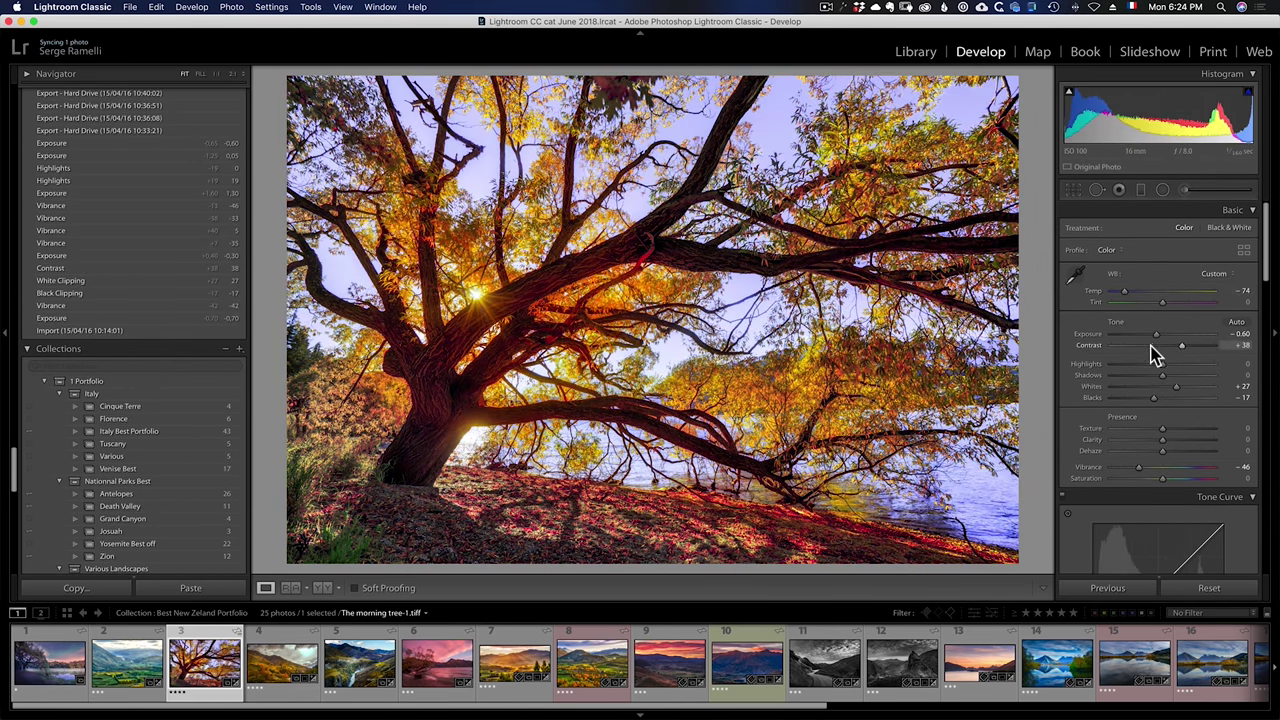
{"action": "left_click_drag", "start_coordinate": [1163, 480], "coordinate": [1075, 485]}
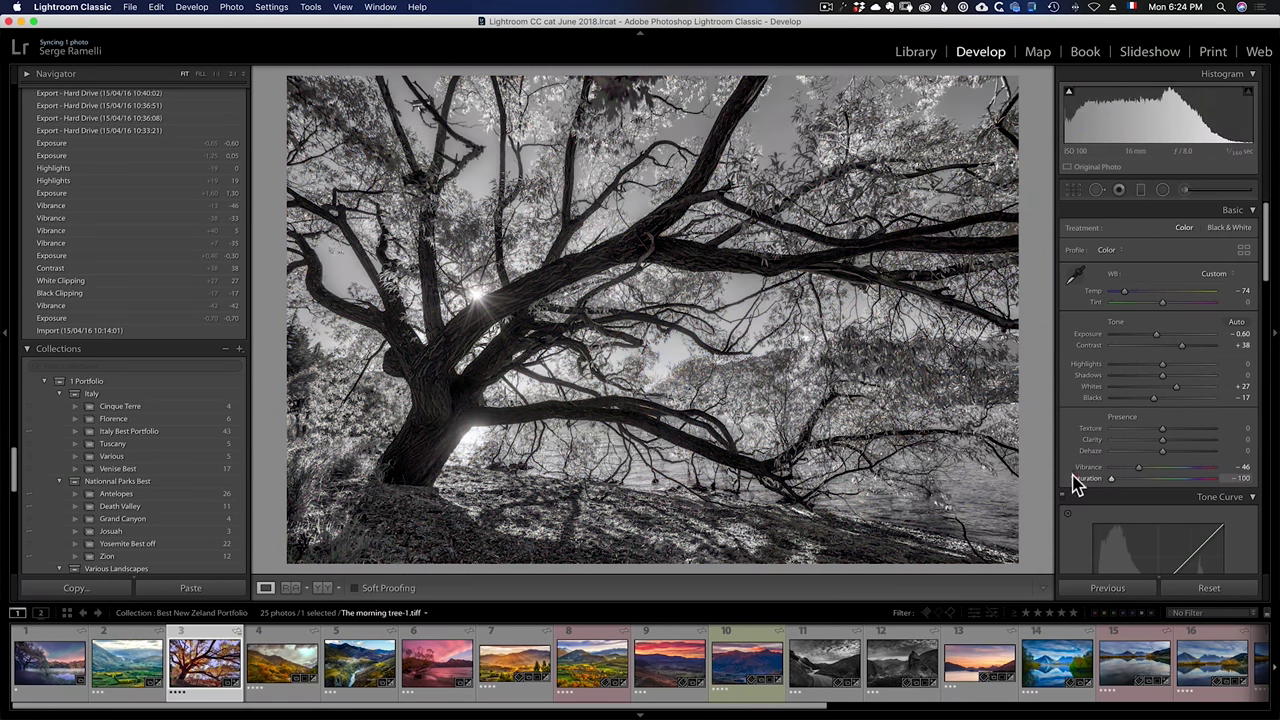
{"action": "left_click_drag", "start_coordinate": [1160, 340], "coordinate": [1196, 346]}
Switch to Chrome, review the New Zealand page in the Portfolio editor, and return to Lightroom Classic.
{"action": "key", "text": "super+Tab"}
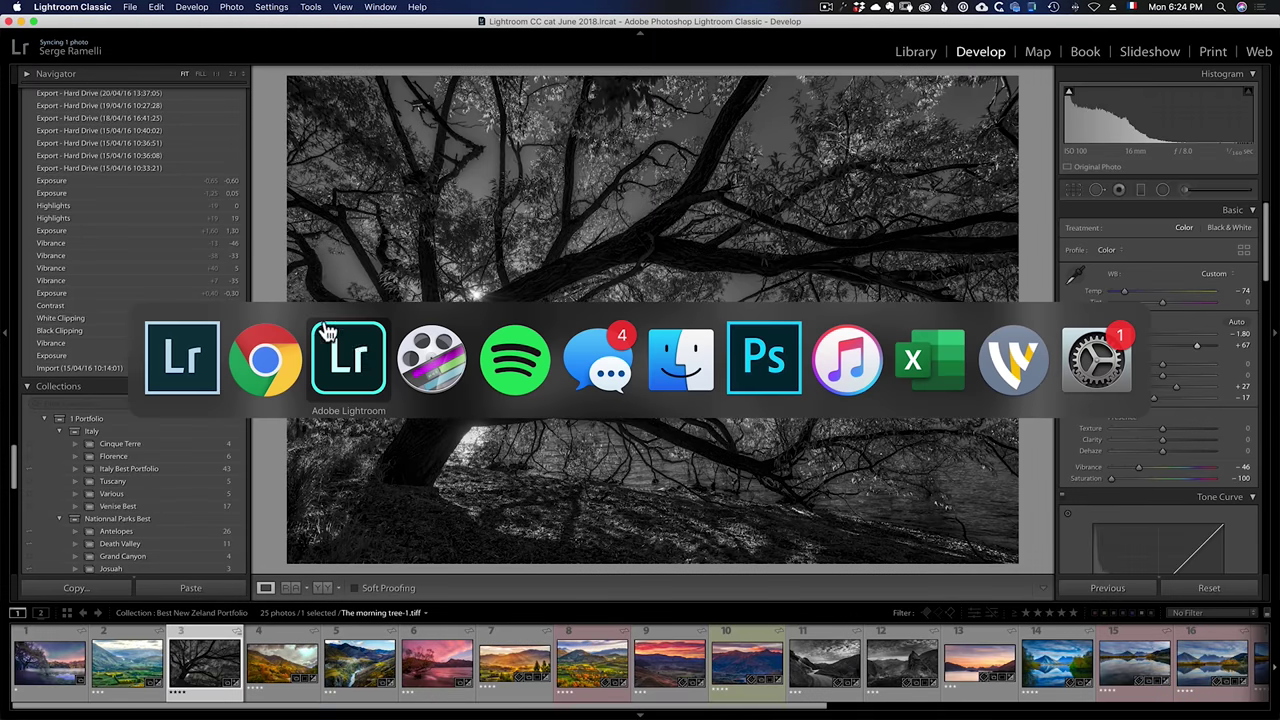
{"action": "left_click", "coordinate": [281, 370]}
{"action": "scroll", "coordinate": [840, 318], "scroll_direction": "up", "scroll_amount": 10}
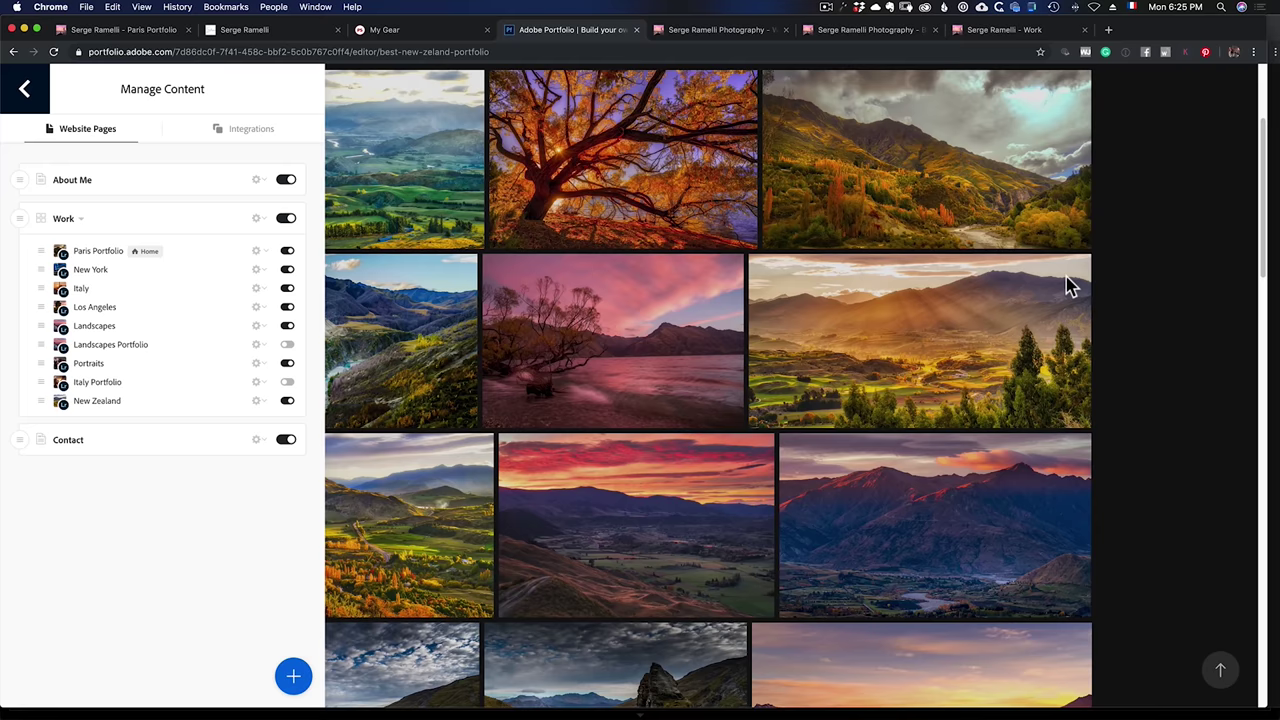
{"action": "scroll", "coordinate": [645, 372], "scroll_direction": "up", "scroll_amount": 3}
{"action": "key", "text": "super+Tab"}
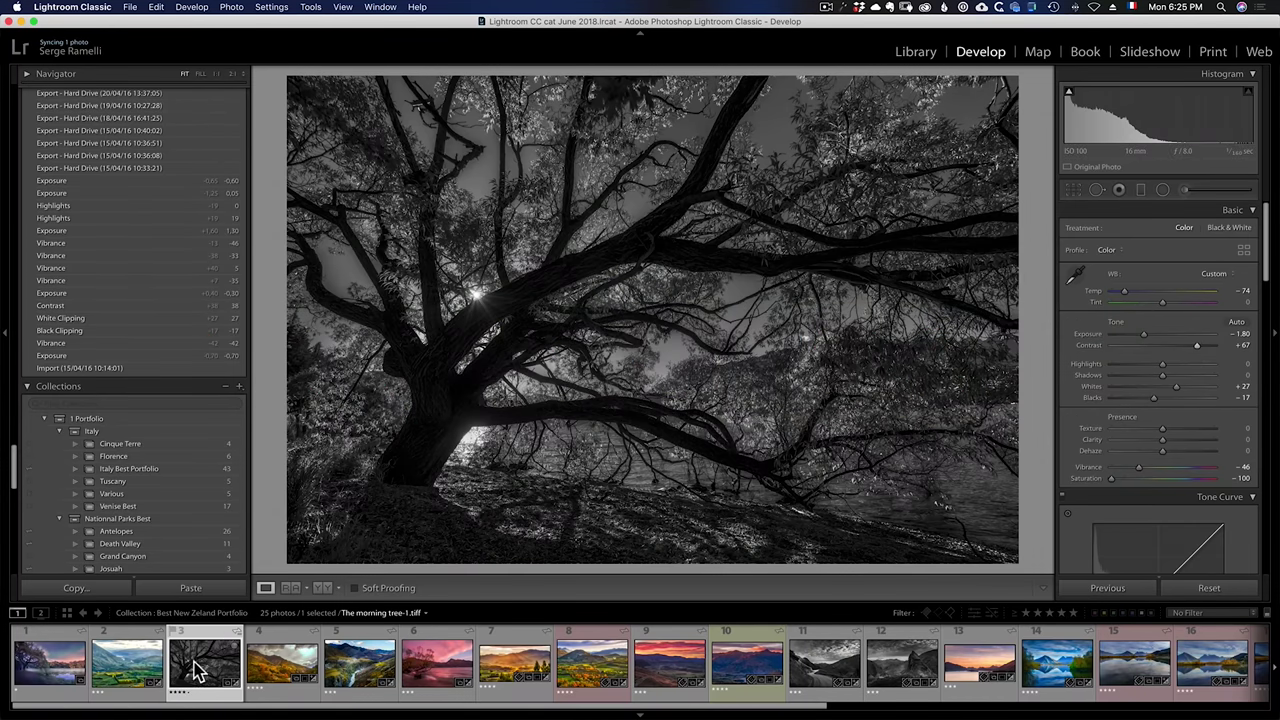
Check the edited tree photo in Lightroom's Best New Zeland Portfolio album, and open New Zealand on the live site in Chrome.
{"action": "key", "text": "super+Tab"}
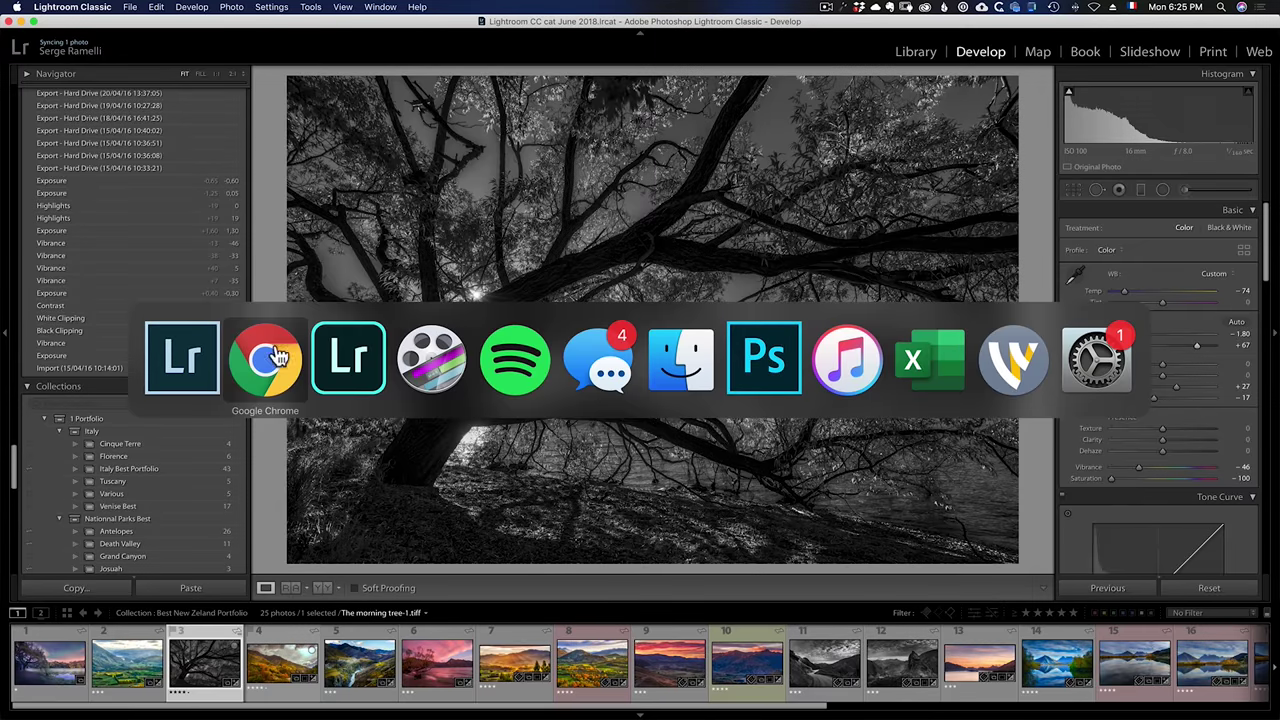
{"action": "left_click", "coordinate": [346, 358]}
{"action": "left_click", "coordinate": [848, 175]}
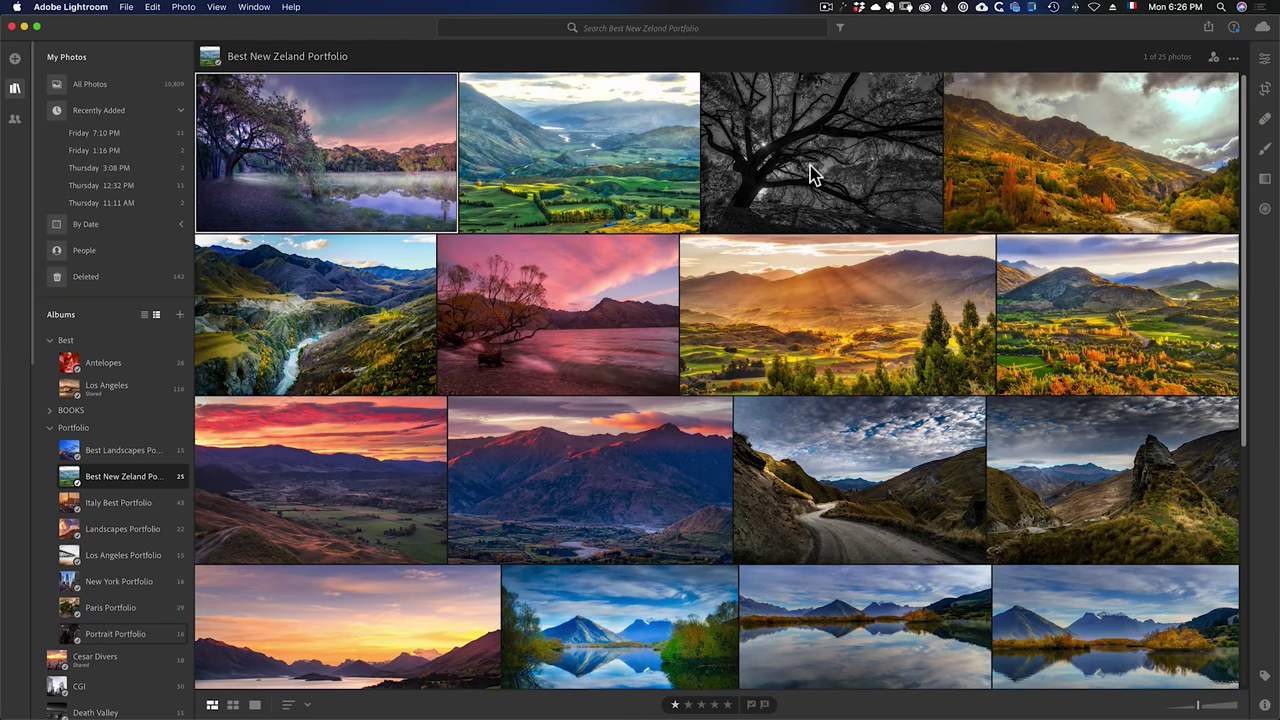
{"action": "key", "text": "super+Tab"}
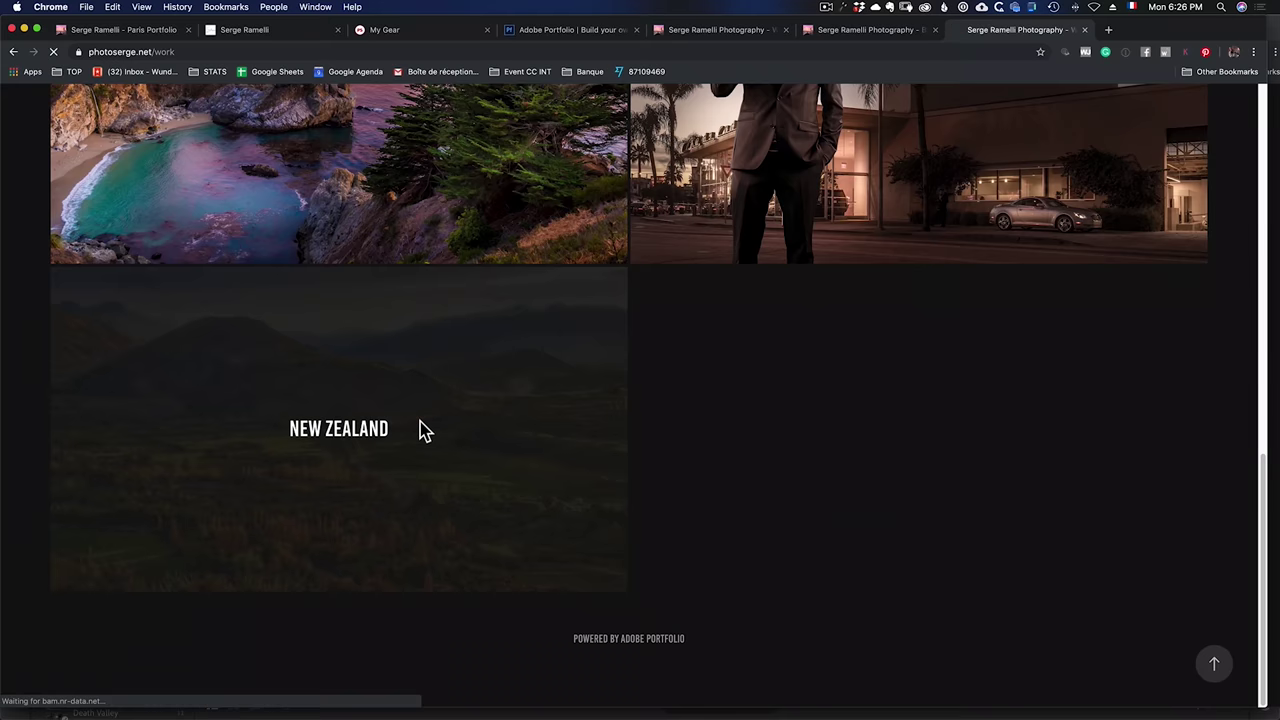
{"action": "left_click", "coordinate": [420, 428]}
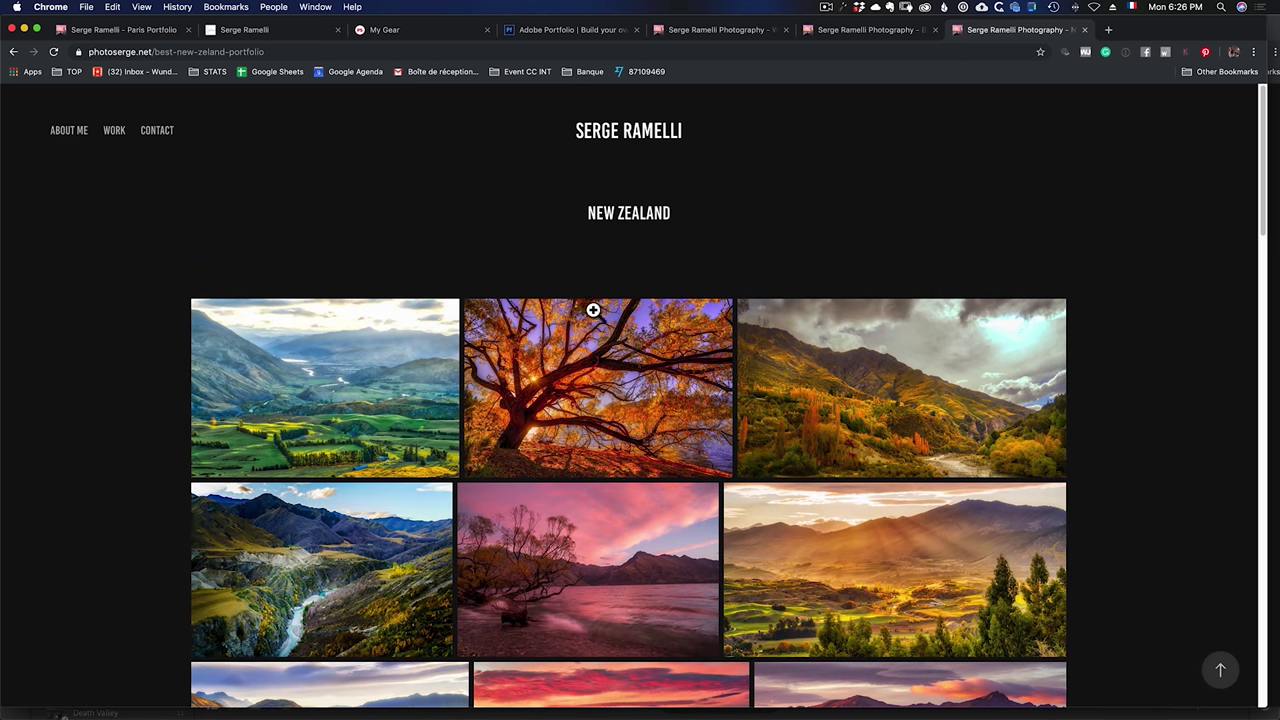
In the Portfolio editor, reset the New Zealand page from Lightroom, and update and view the live site.
{"action": "left_click", "coordinate": [596, 32]}
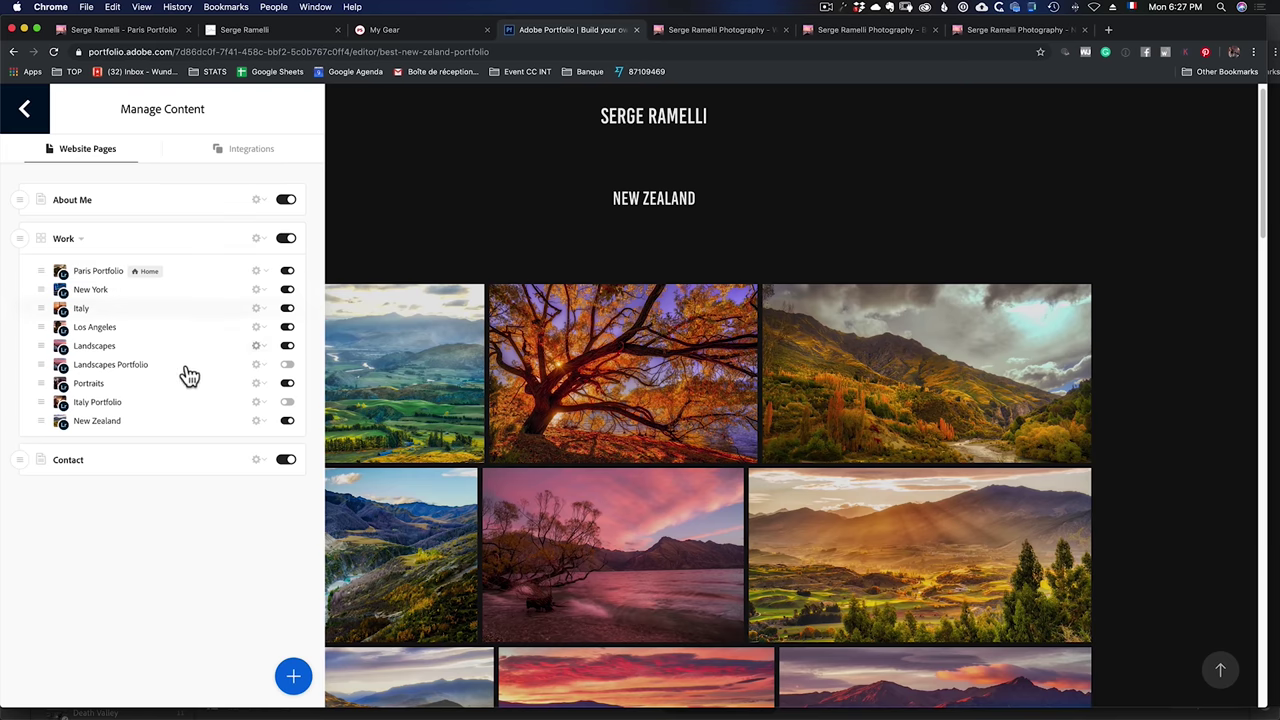
{"action": "left_click", "coordinate": [258, 422]}
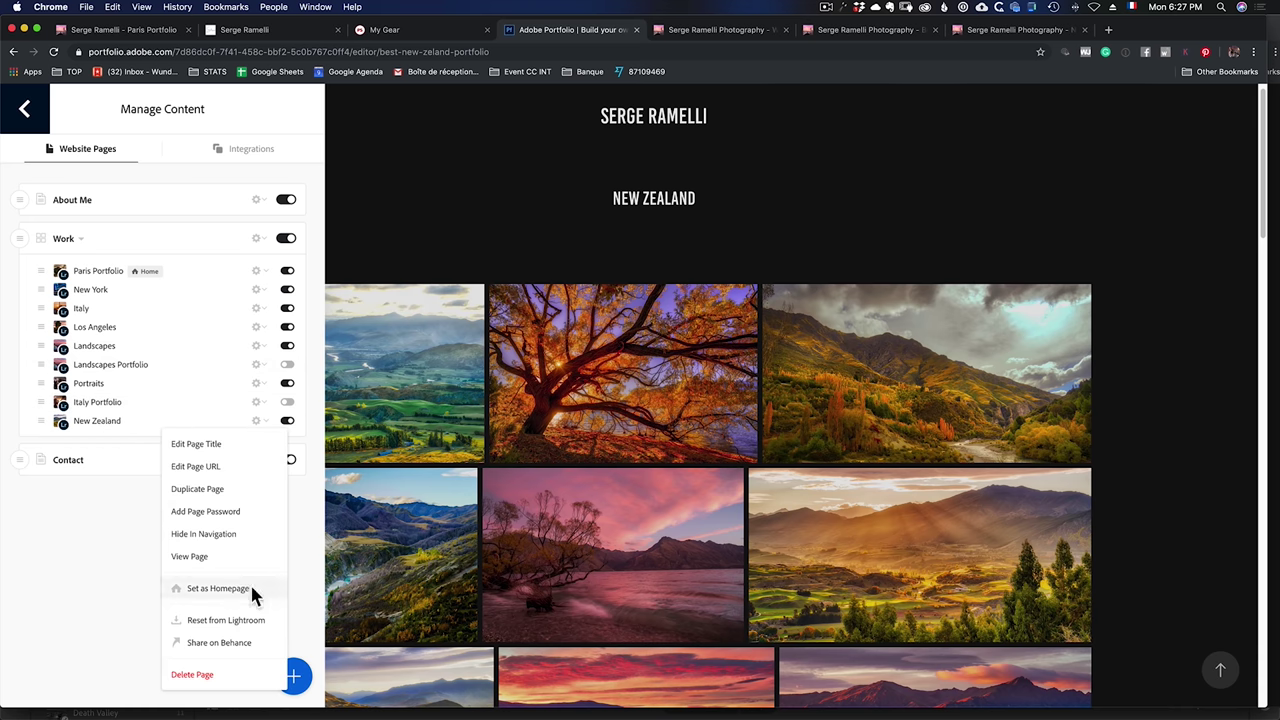
{"action": "left_click", "coordinate": [251, 623]}
{"action": "left_click", "coordinate": [589, 444]}
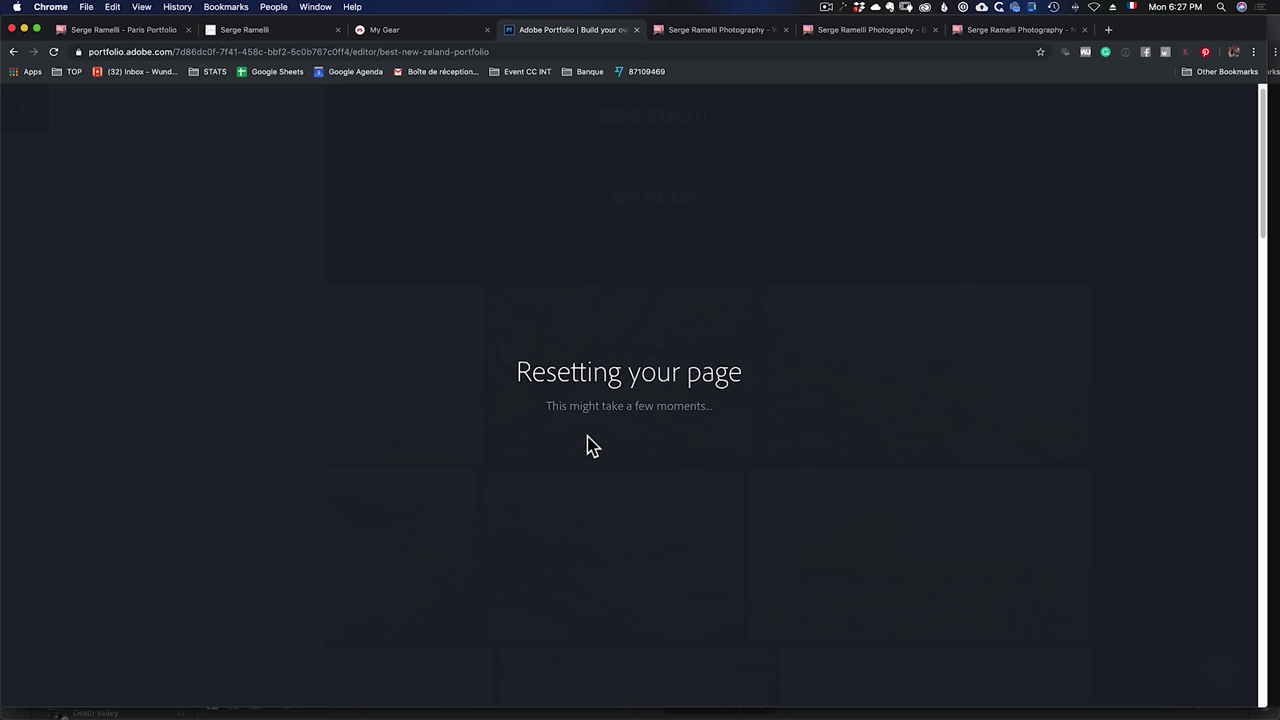
{"action": "left_click", "coordinate": [629, 437]}
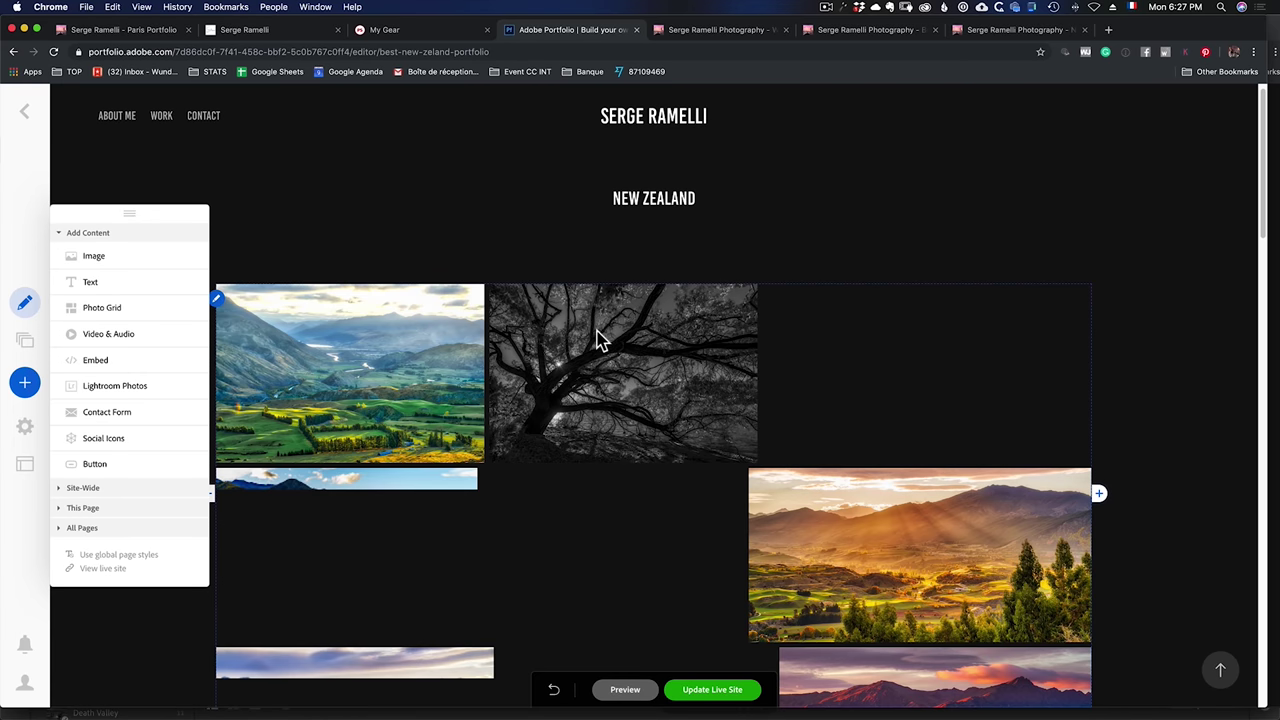
{"action": "left_click", "coordinate": [714, 695]}
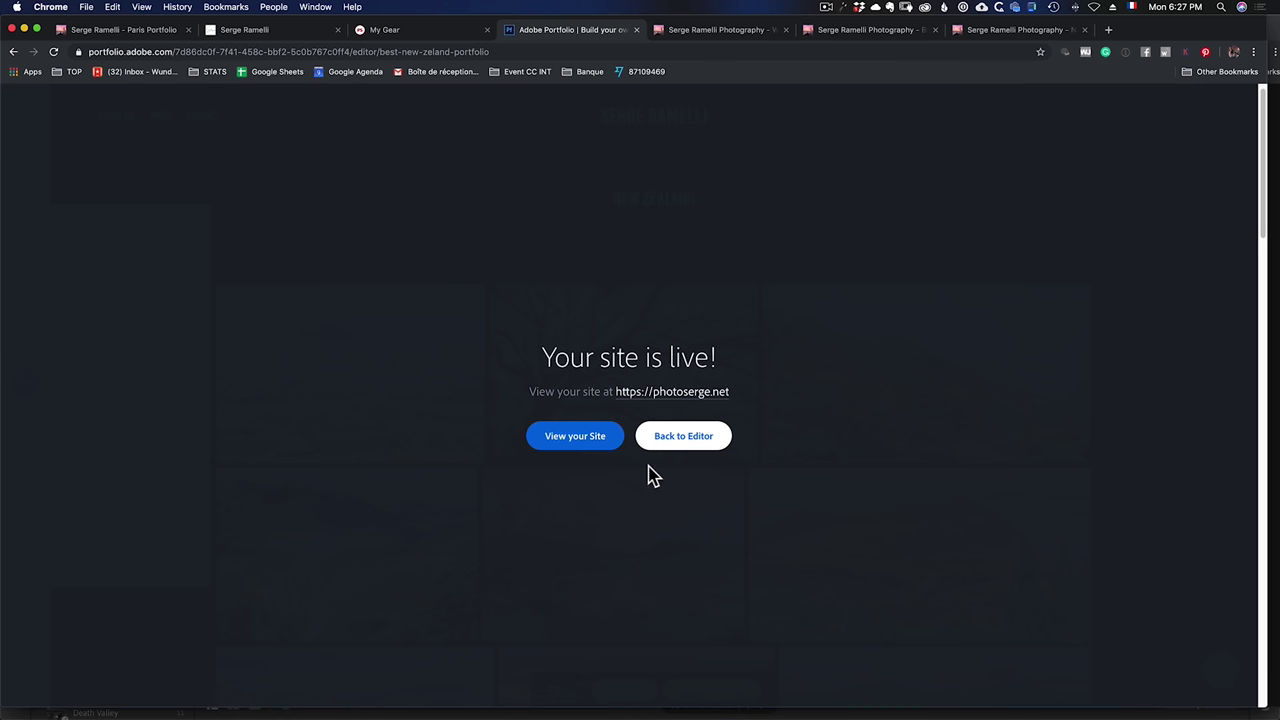
{"action": "left_click", "coordinate": [586, 447]}
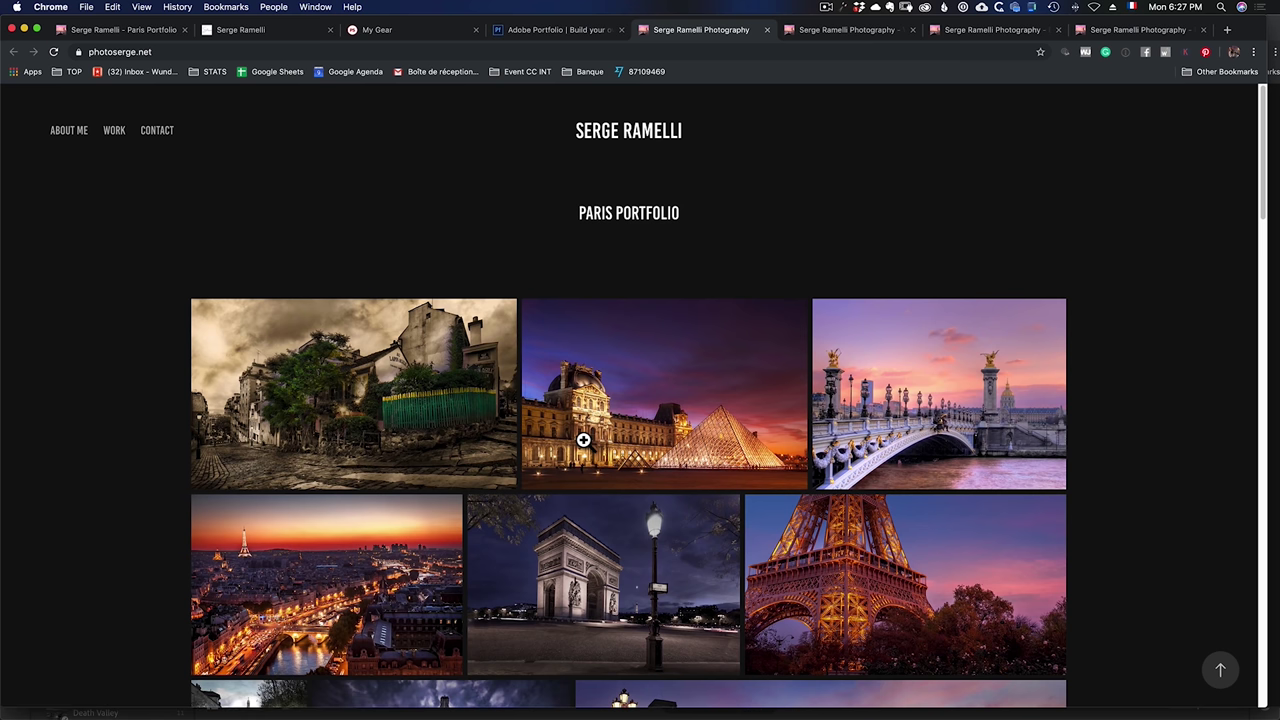
In Lightroom Classic, view untitled-13_AuroraHDR_HDR_0.tiff and NEW ZEALAND-1.tiff from the Best New Zeland Portfolio collection, and return to Chrome.
{"action": "key", "text": "super+Tab"}
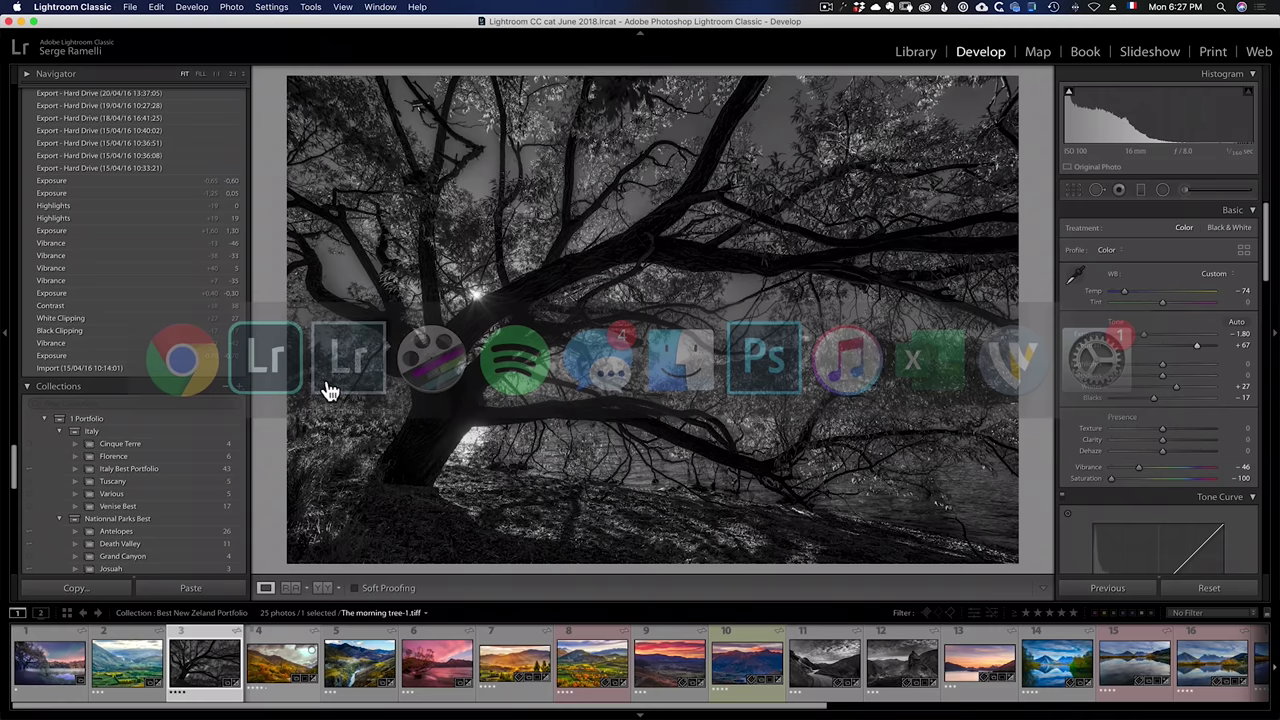
{"action": "left_click", "coordinate": [586, 660]}
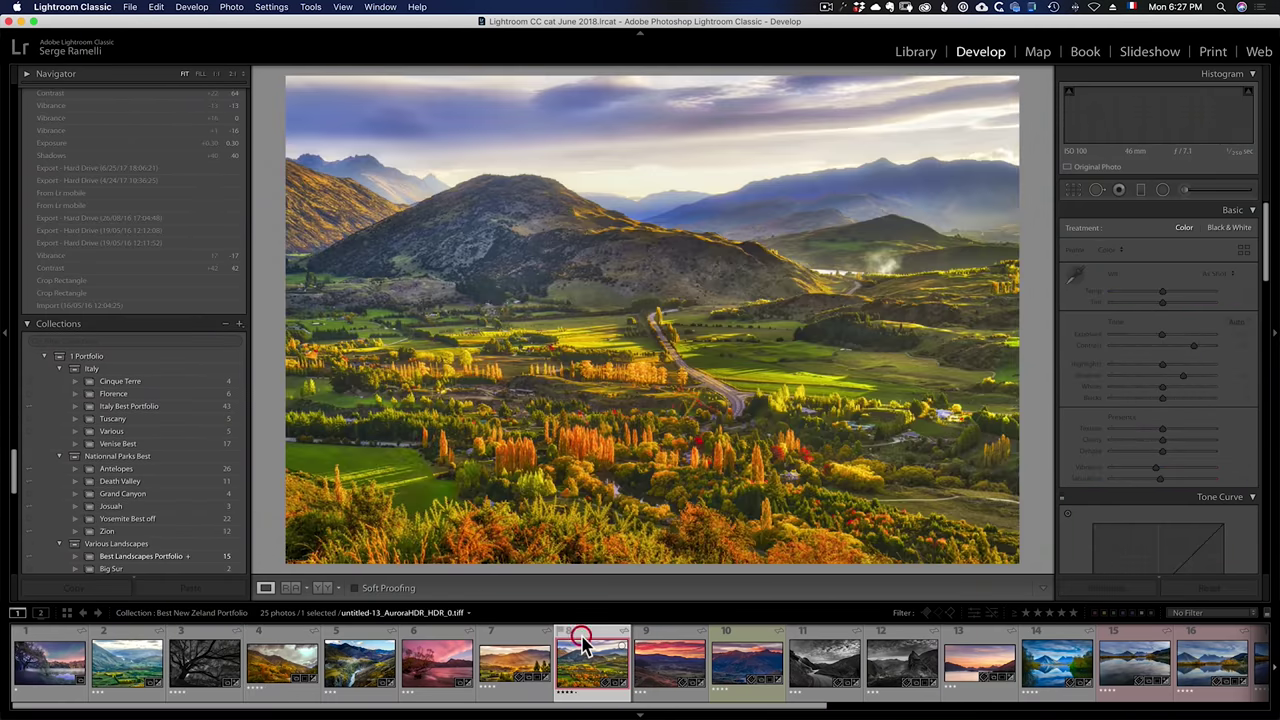
{"action": "left_click", "coordinate": [128, 662]}
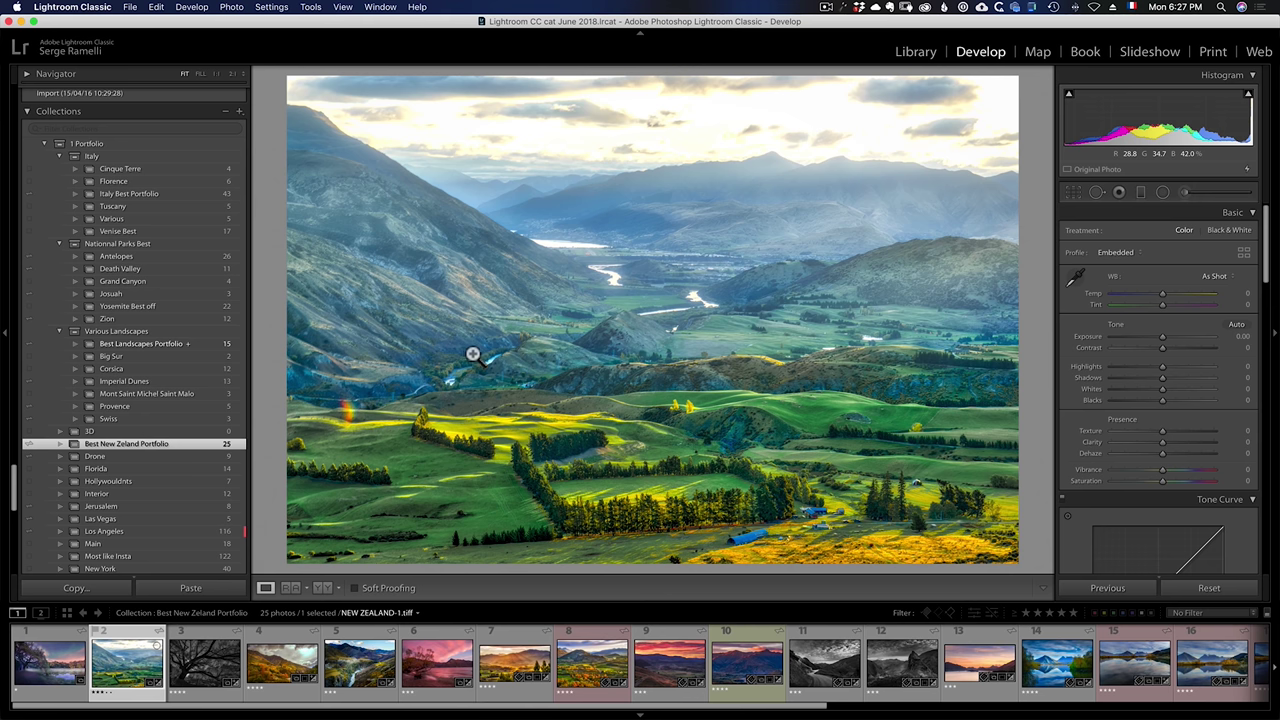
{"action": "key", "text": "super+Tab"}
{"action": "left_click", "coordinate": [285, 380]}
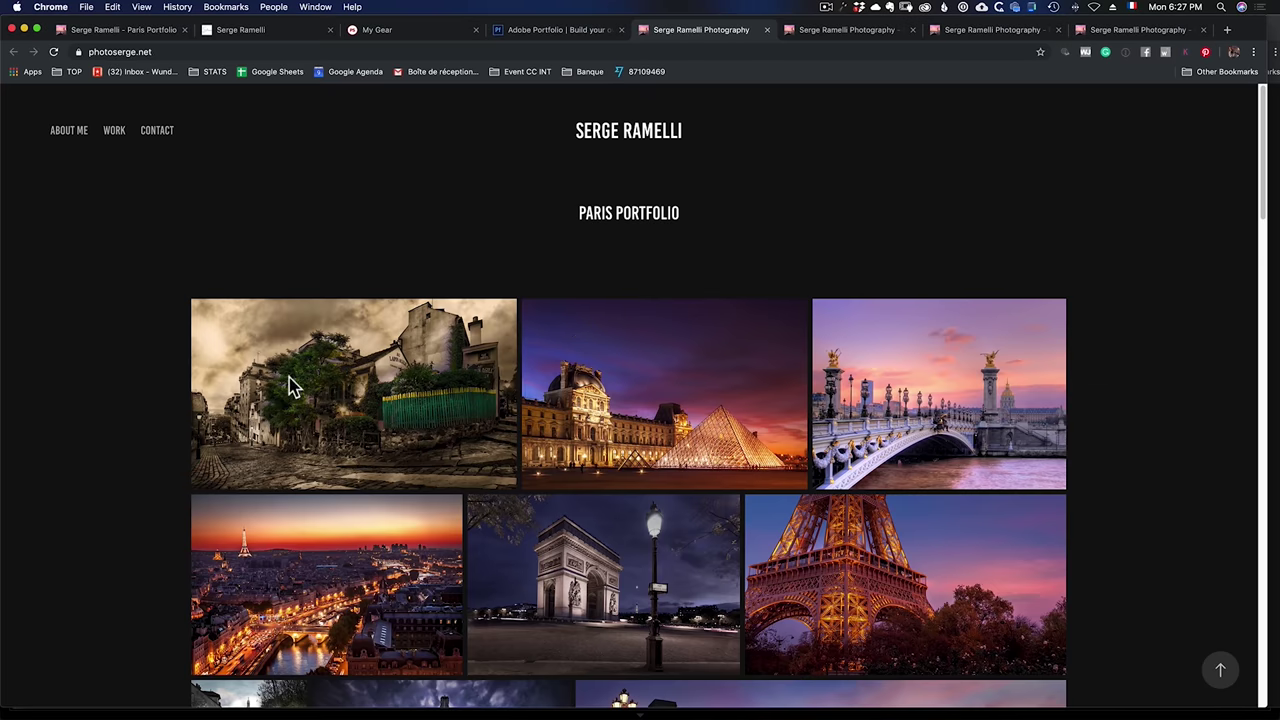
View the About Me page in the Portfolio editor and on the live site, and return to the editor.
{"action": "left_click", "coordinate": [549, 30]}
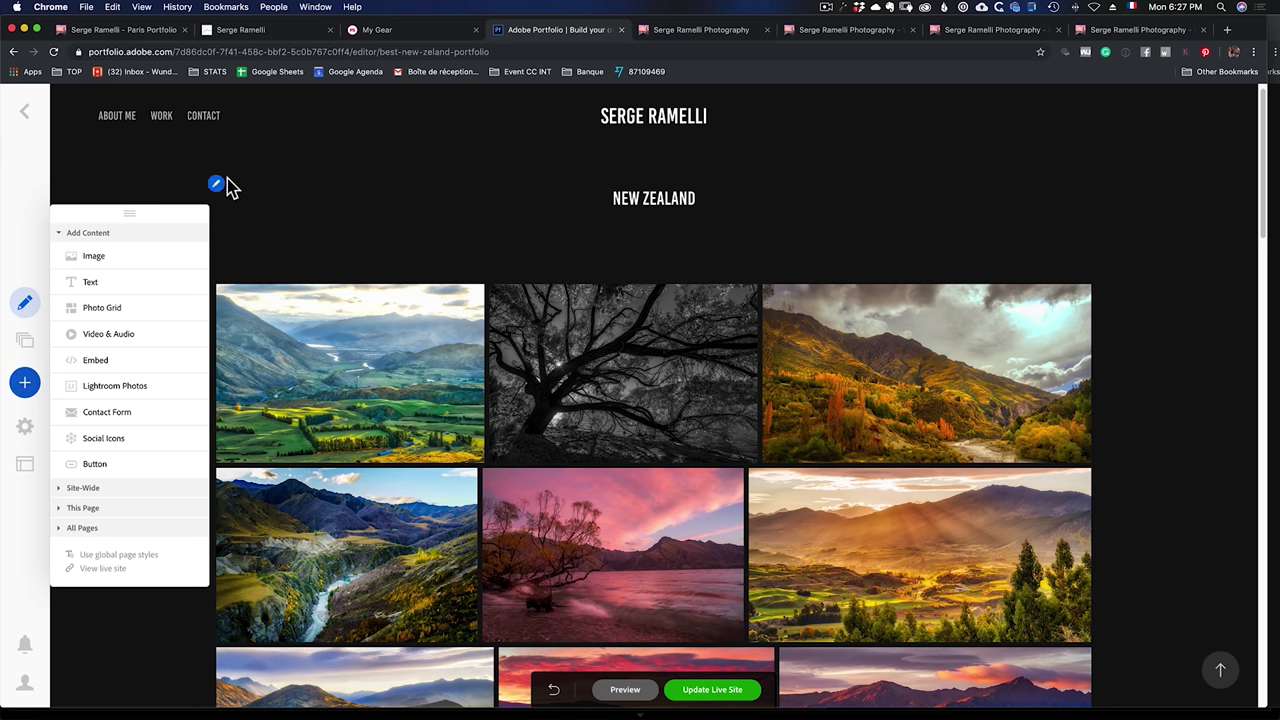
{"action": "left_click", "coordinate": [116, 120]}
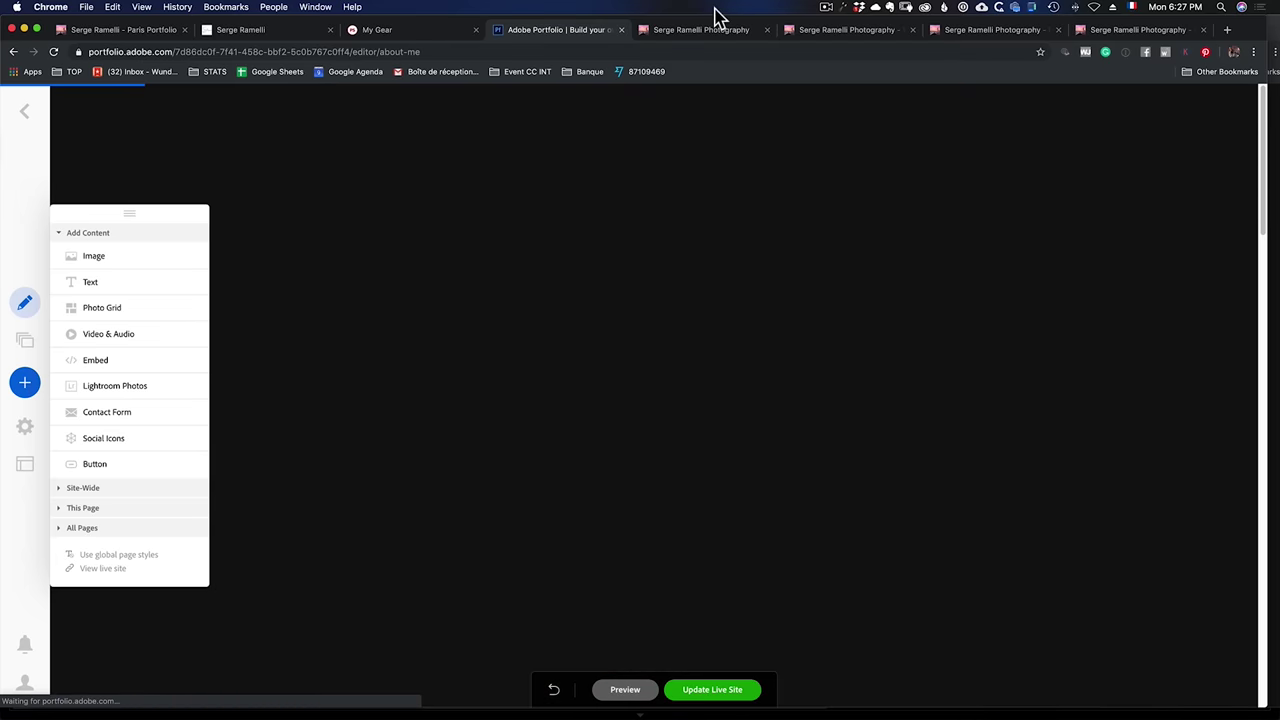
{"action": "left_click", "coordinate": [694, 30]}
{"action": "left_click", "coordinate": [52, 130]}
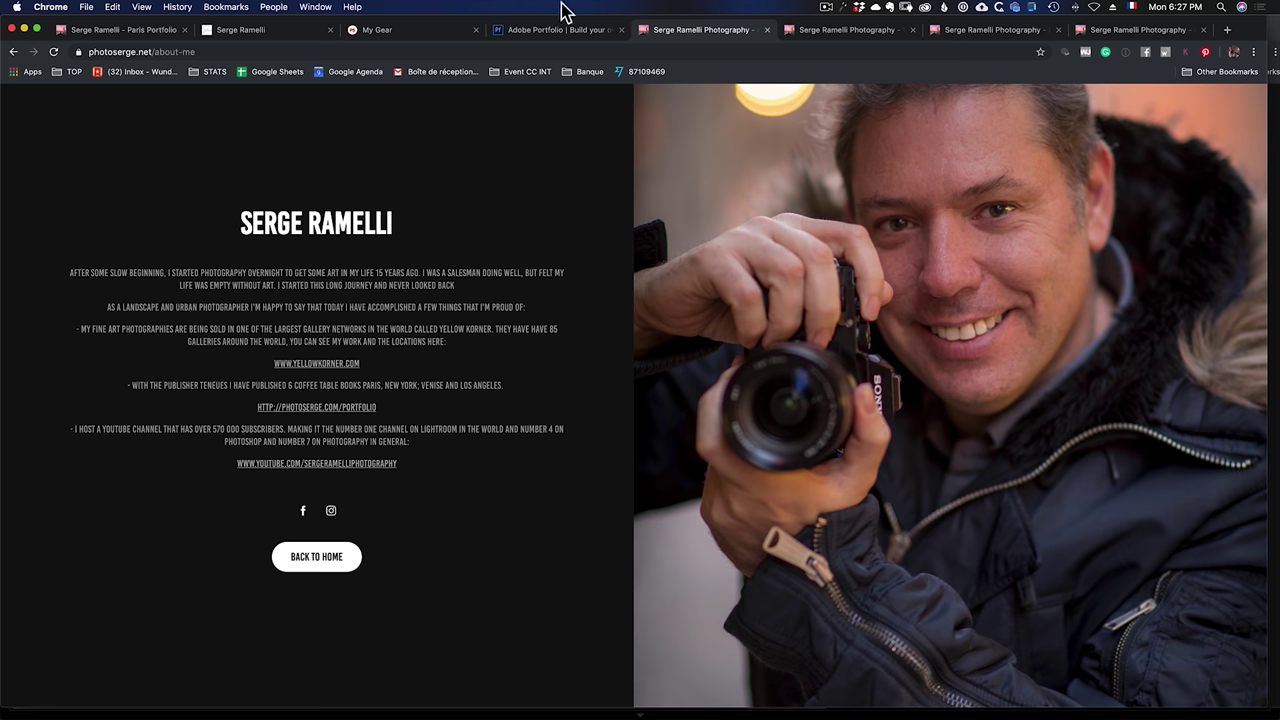
{"action": "left_click", "coordinate": [571, 35]}
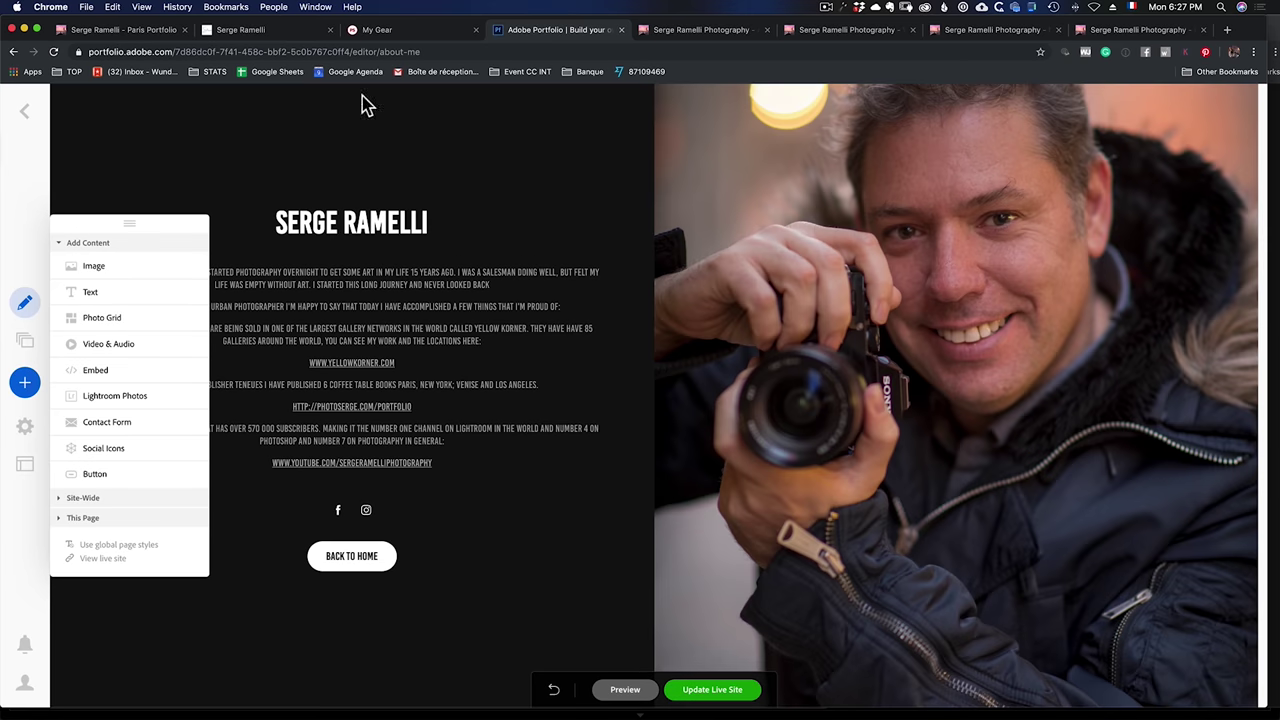
Create a page named test with the Cover Right layout and Navigation as its destination.
{"action": "left_click", "coordinate": [25, 382]}
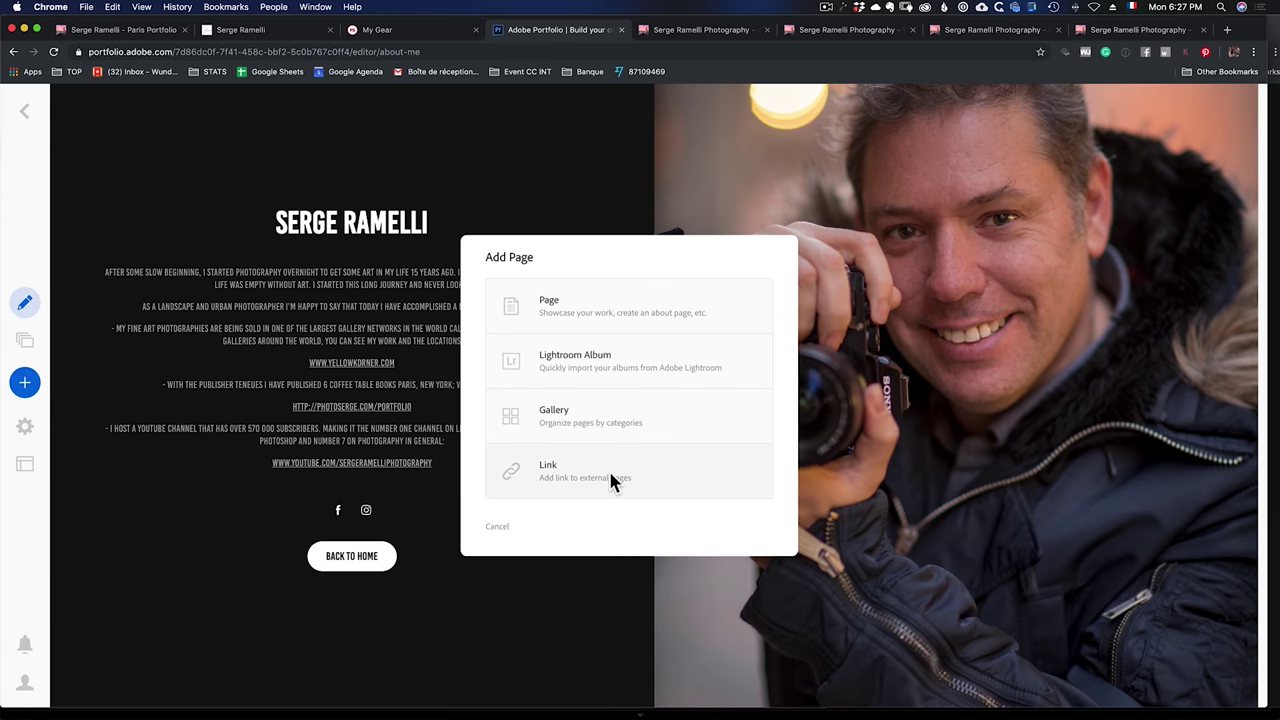
{"action": "left_click", "coordinate": [632, 309]}
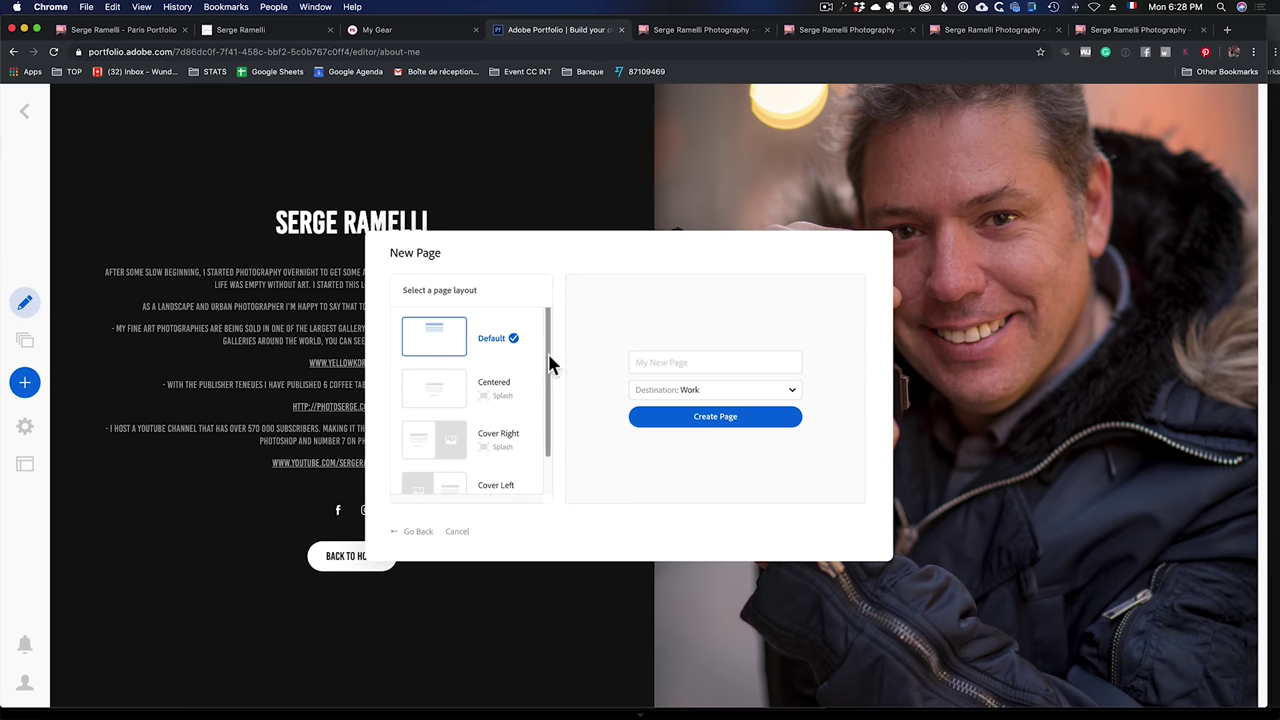
{"action": "scroll", "coordinate": [546, 371], "scroll_direction": "down", "scroll_amount": 1}
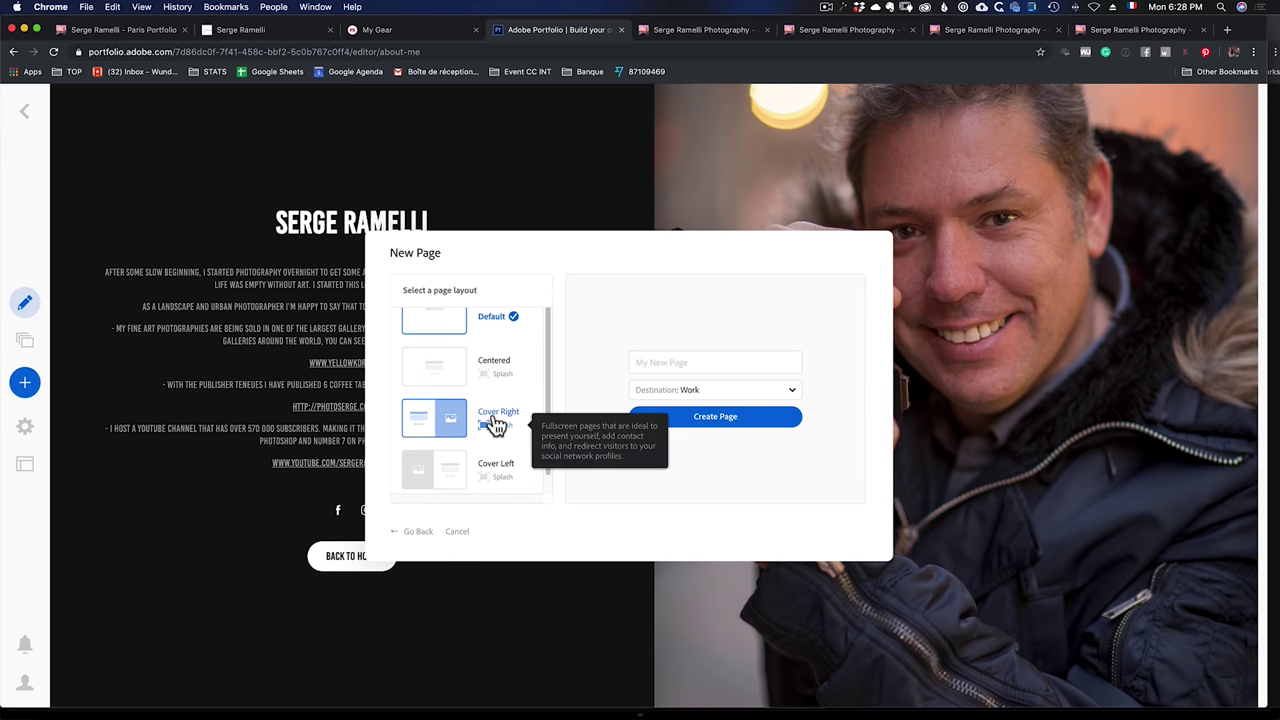
{"action": "left_click", "coordinate": [490, 420]}
{"action": "left_click", "coordinate": [686, 364]}
{"action": "left_click", "coordinate": [686, 364]}
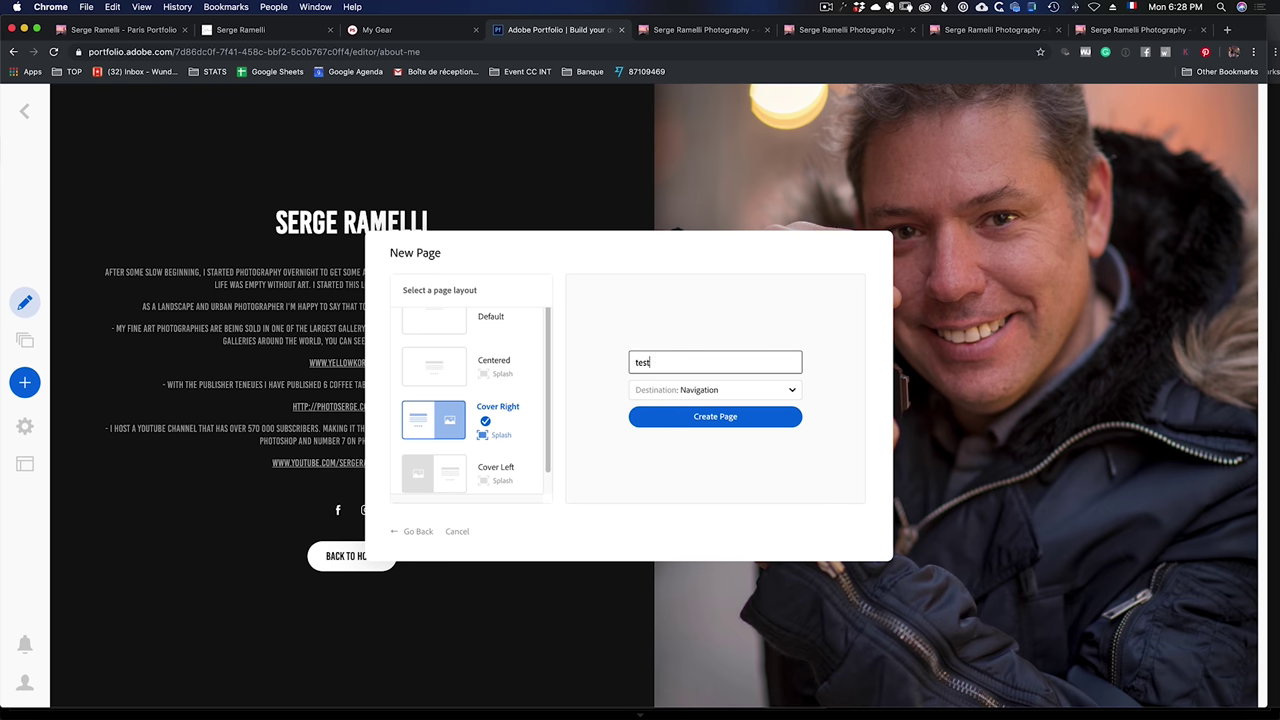
{"action": "left_click", "coordinate": [712, 418]}
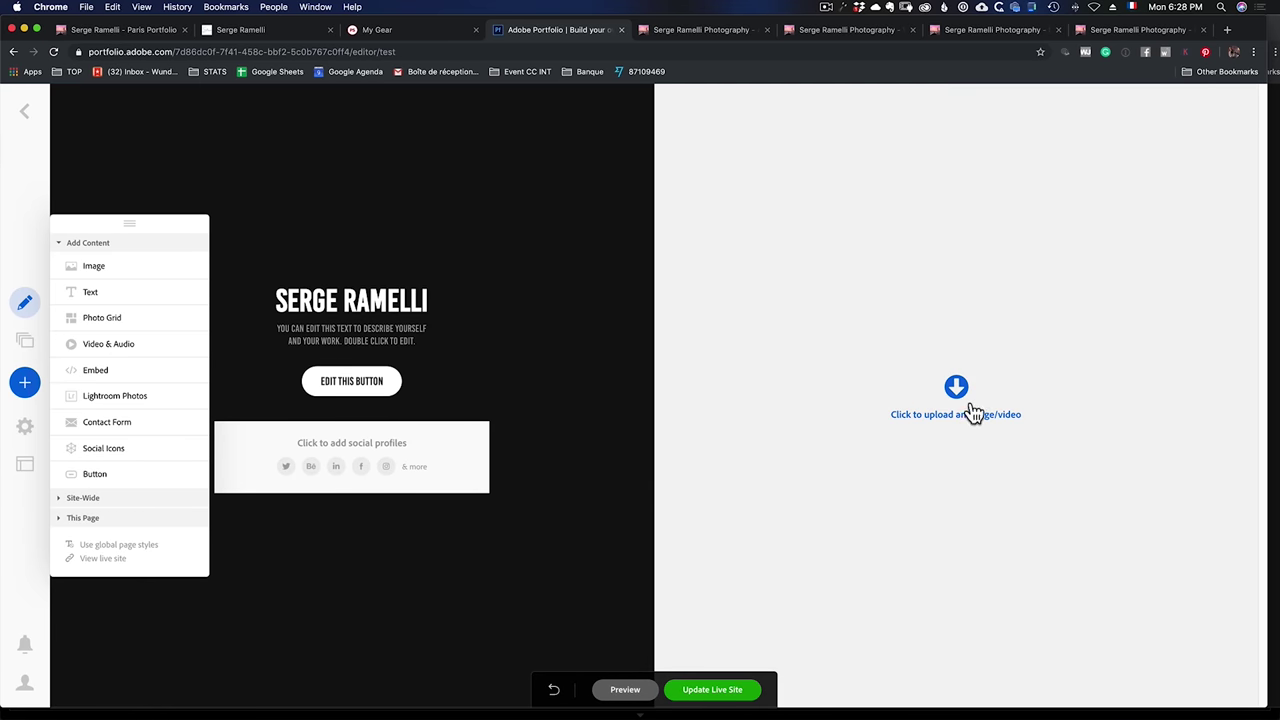
Upload the portrait of the photographer holding a camera as the cover image, and delete "edit." from the end of the description text.
{"action": "left_click", "coordinate": [960, 390]}
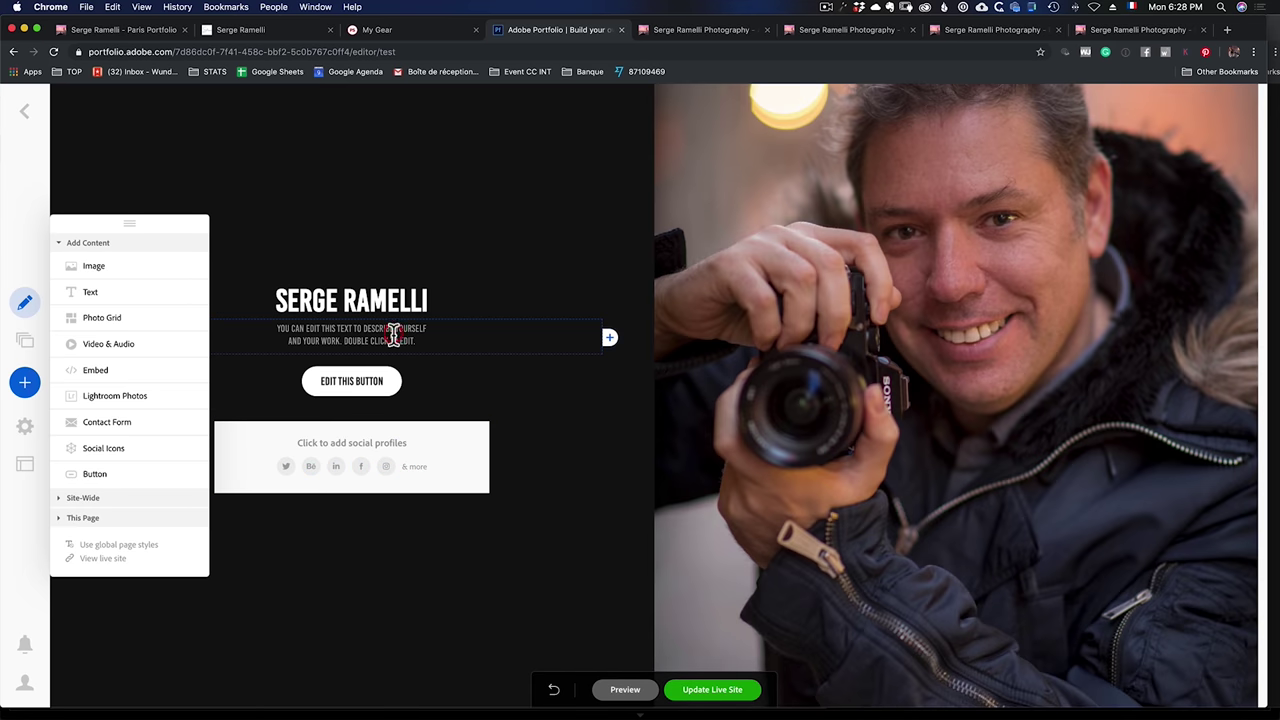
{"action": "left_click", "coordinate": [423, 348]}
{"action": "left_click", "coordinate": [423, 348]}
{"action": "key", "text": "BackSpace"}
{"action": "key", "text": "BackSpace"}
{"action": "key", "text": "BackSpace"}
{"action": "key", "text": "BackSpace"}
{"action": "key", "text": "BackSpace"}
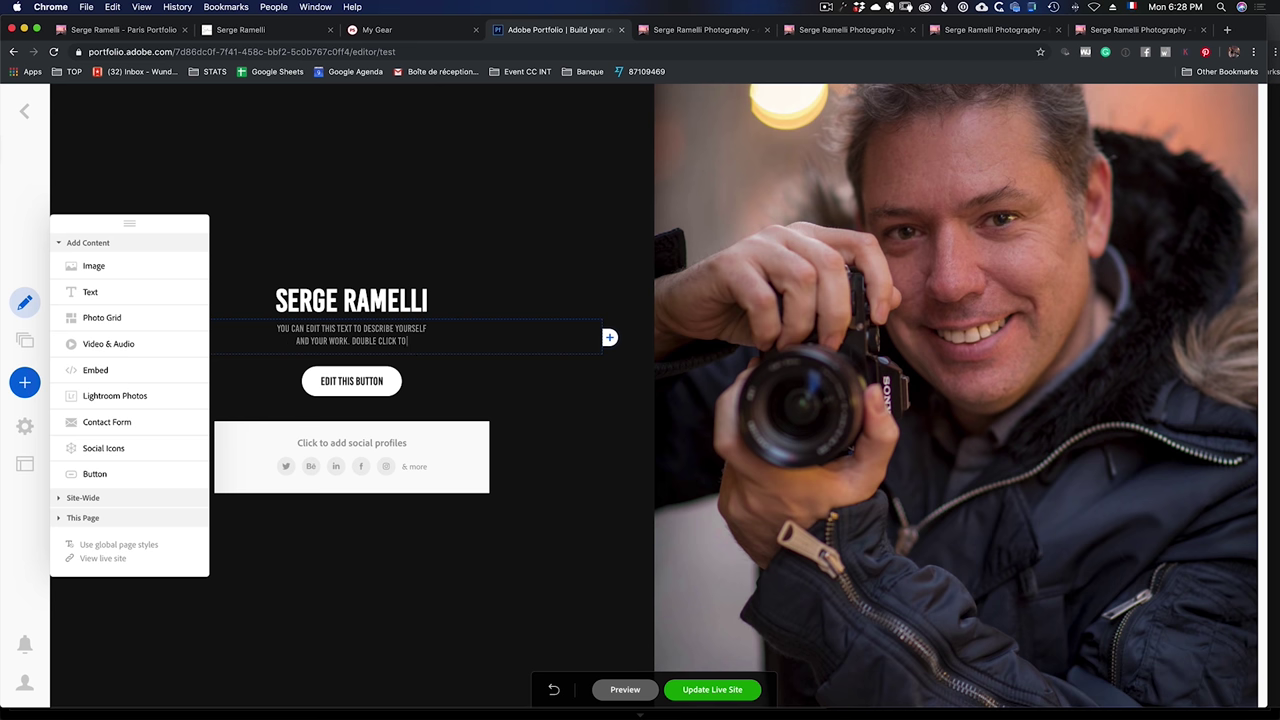